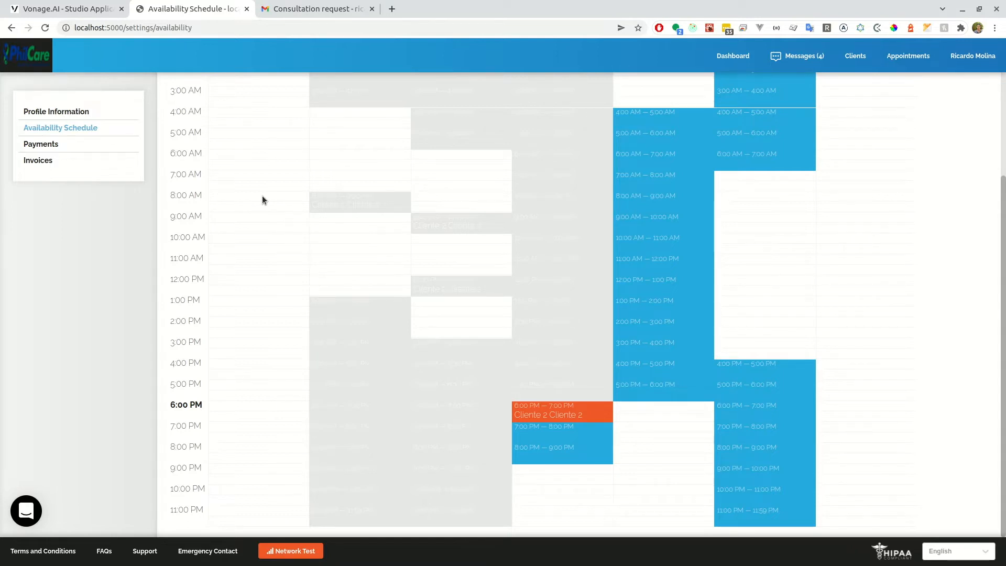
Step: Examine the Feb 27 - Mar 05 availability schedule's open and reserved slots and the appointment number in the consultation email
{"action": "left_click", "coordinate": [92, 7]}
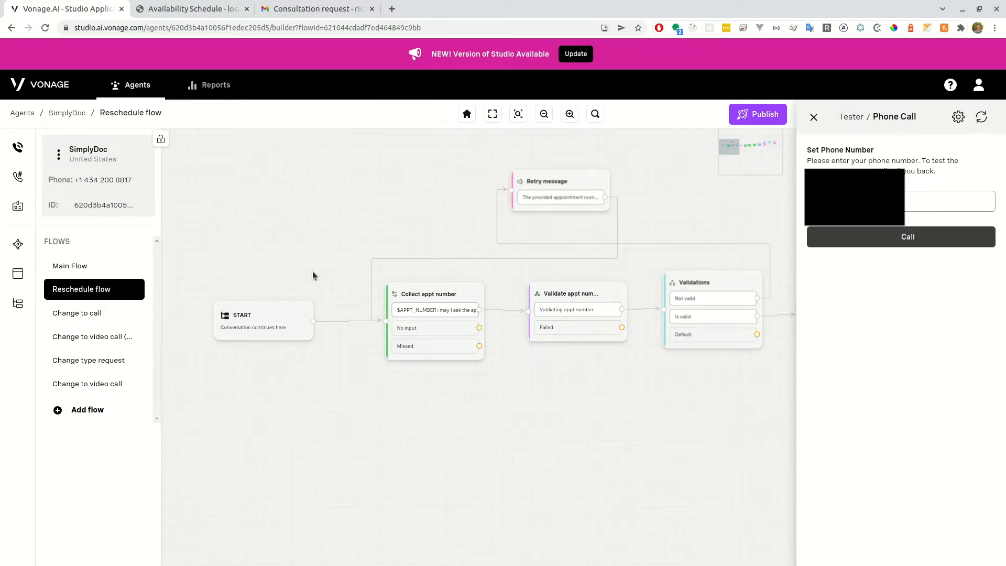
{"action": "key", "text": "ctrl+Tab"}
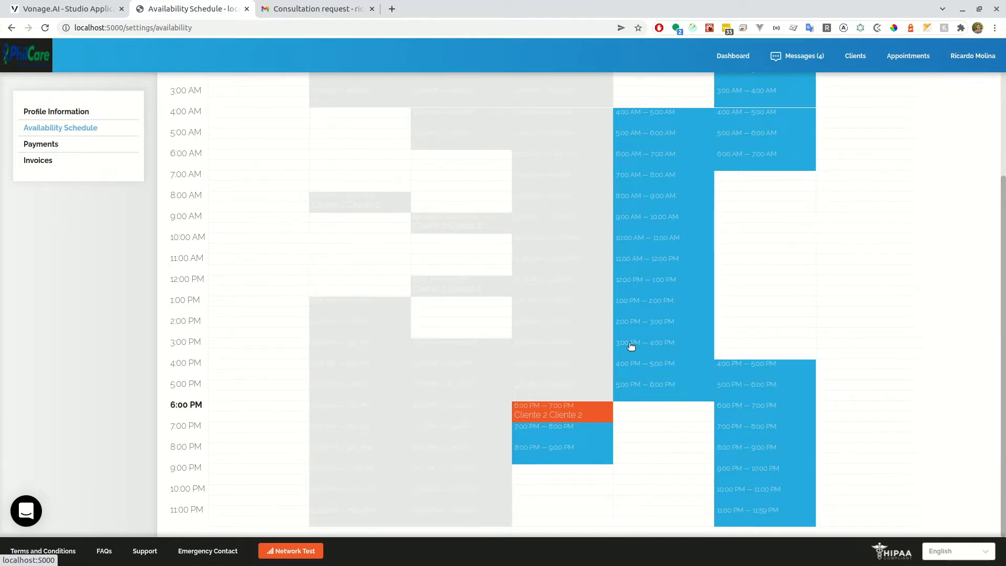
{"action": "scroll", "coordinate": [545, 411], "scroll_direction": "up", "scroll_amount": 4}
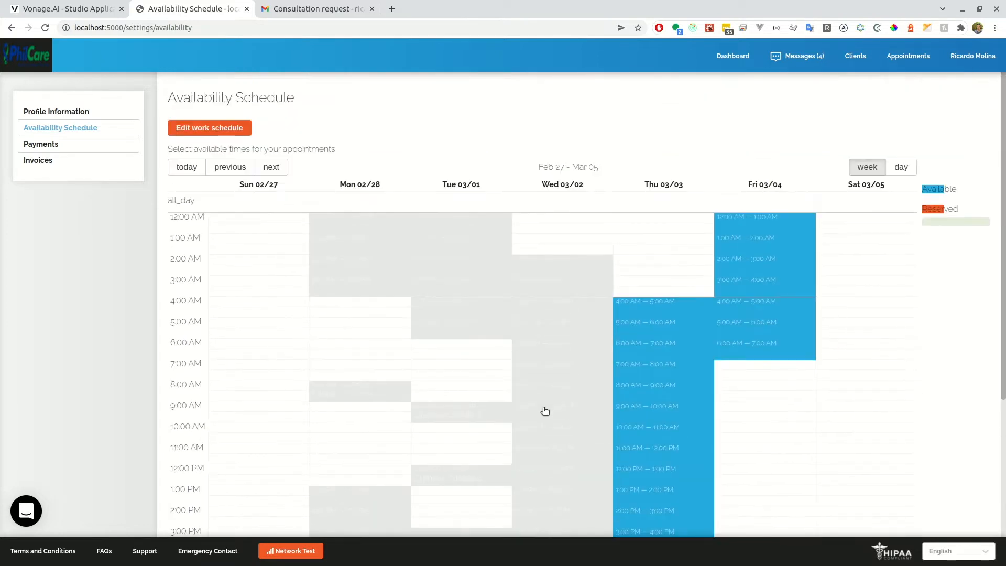
{"action": "scroll", "coordinate": [545, 411], "scroll_direction": "down", "scroll_amount": 4}
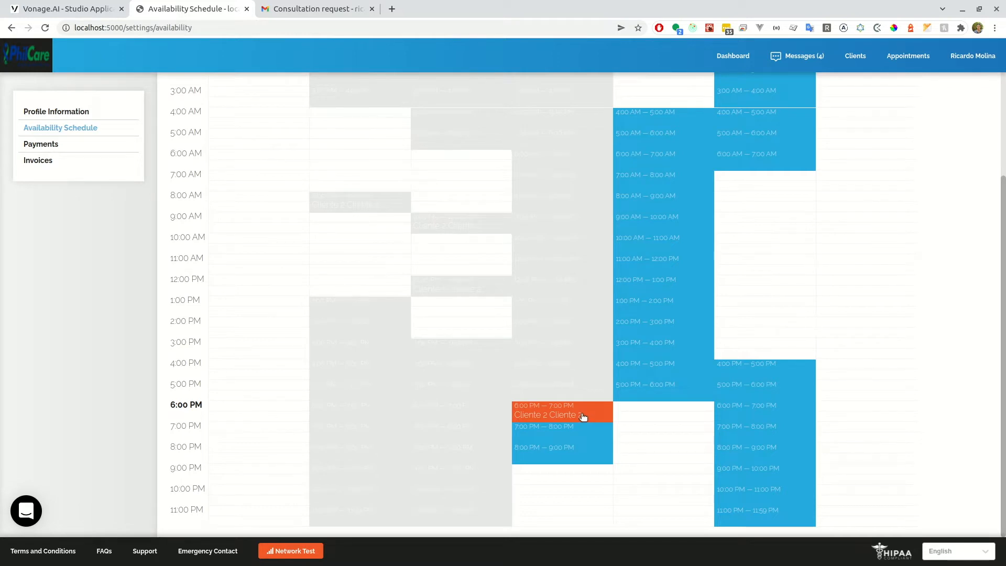
{"action": "scroll", "coordinate": [554, 409], "scroll_direction": "up", "scroll_amount": 3}
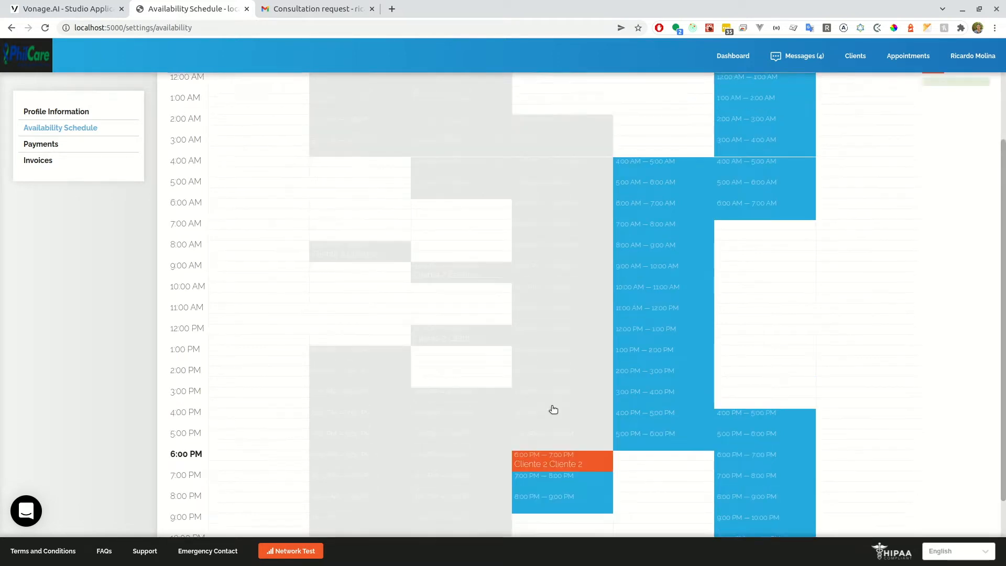
{"action": "scroll", "coordinate": [556, 420], "scroll_direction": "down", "scroll_amount": 1}
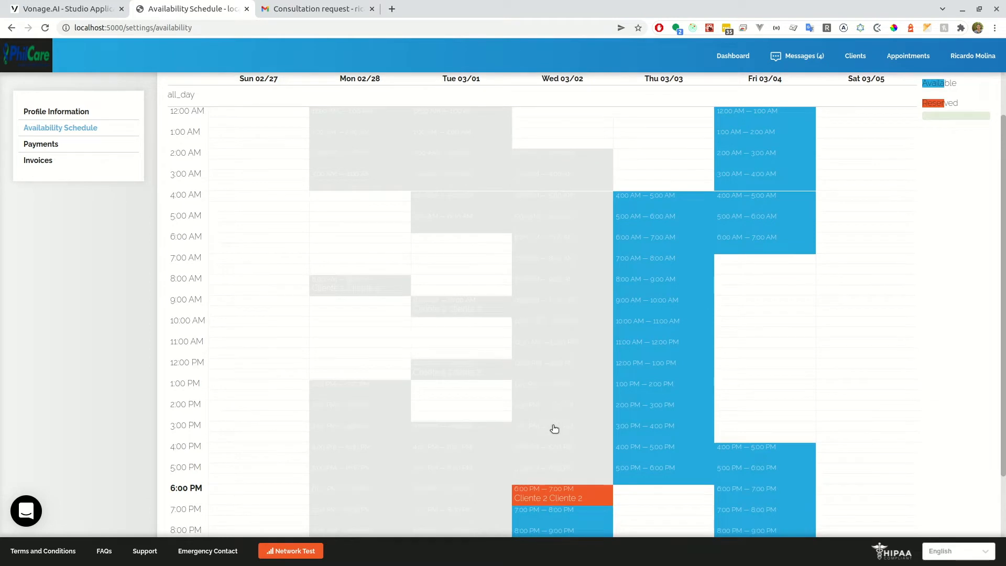
{"action": "scroll", "coordinate": [550, 438], "scroll_direction": "up", "scroll_amount": 1}
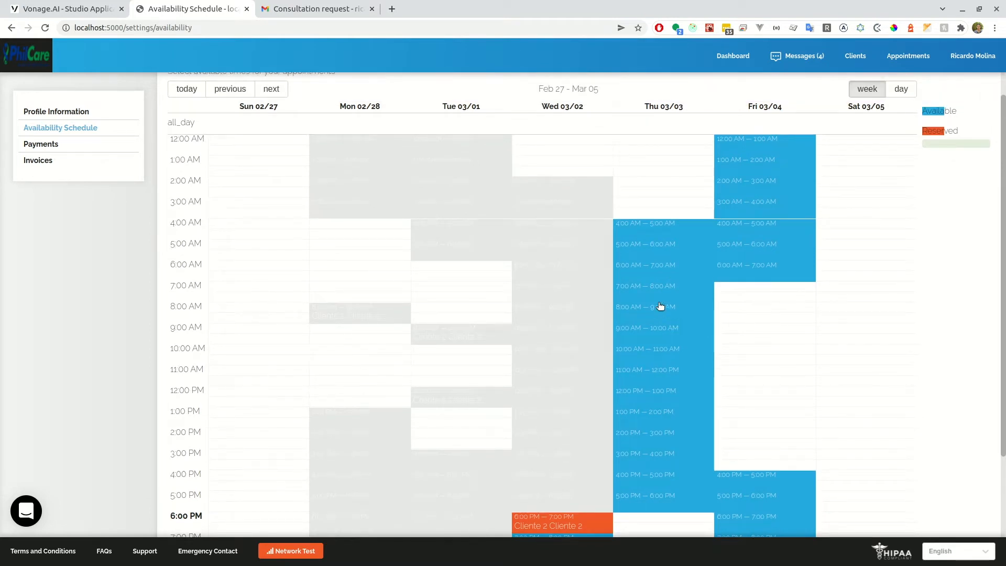
{"action": "scroll", "coordinate": [561, 411], "scroll_direction": "down", "scroll_amount": 3}
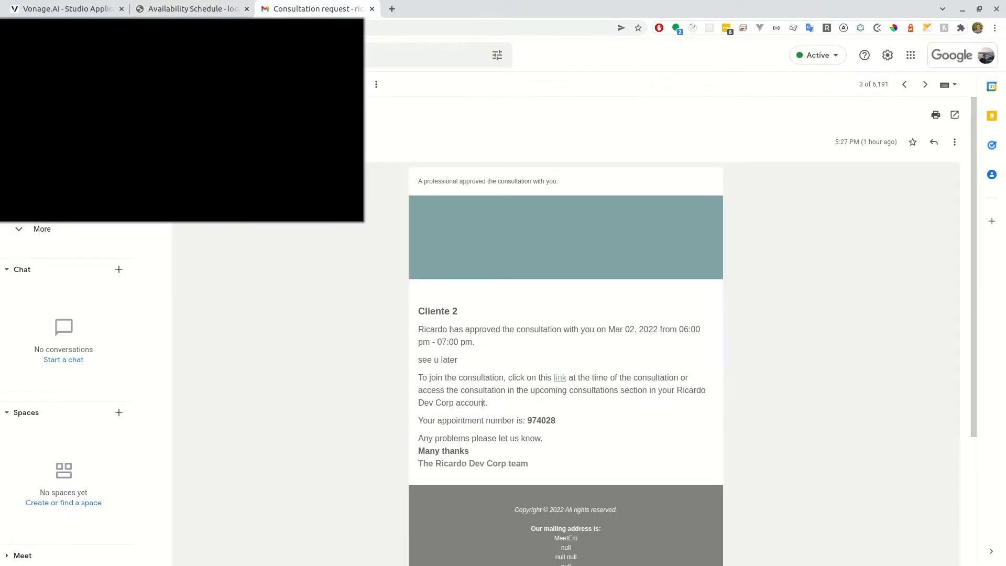
{"action": "left_click", "coordinate": [304, 9]}
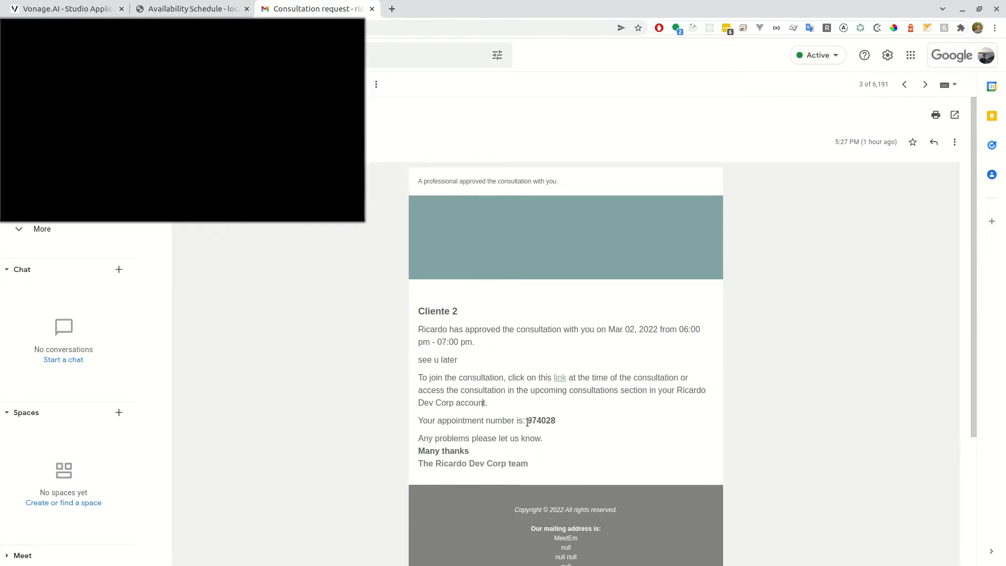
Step: Switch back to the Reschedule flow in Vonage AI Studio and close the phone call tester
{"action": "left_click", "coordinate": [85, 9]}
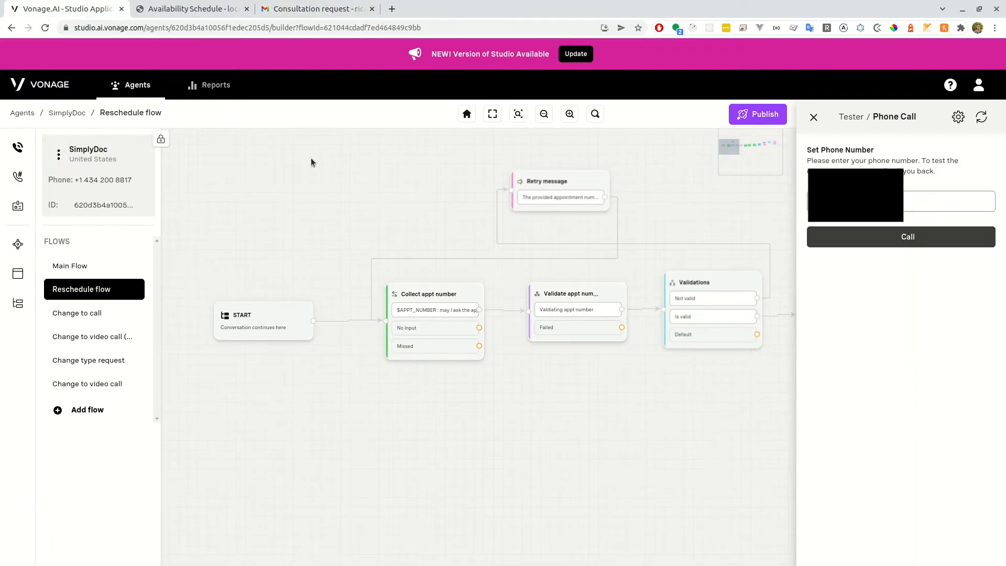
{"action": "left_click", "coordinate": [850, 117]}
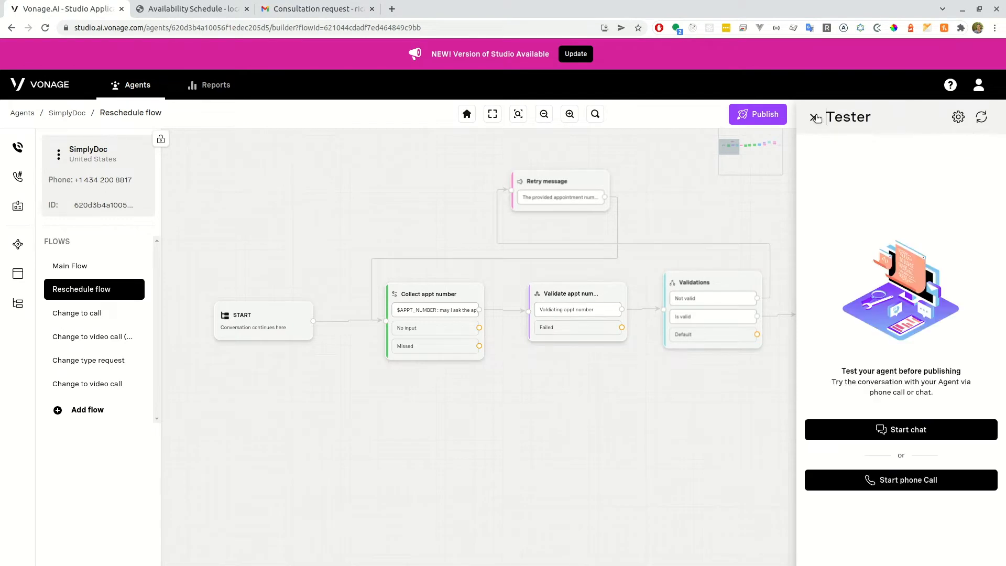
{"action": "left_click", "coordinate": [814, 117]}
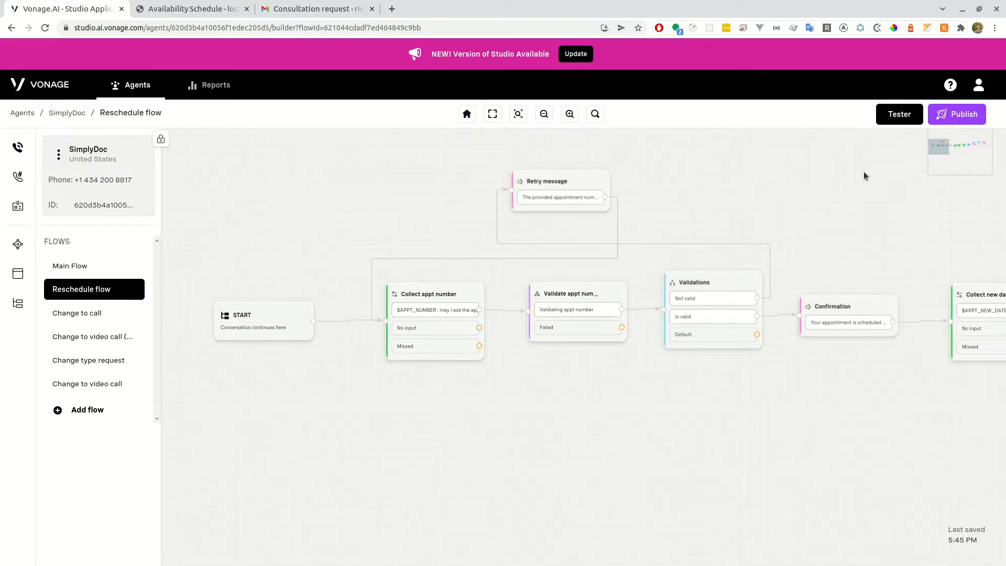
{"action": "left_click_drag", "start_coordinate": [689, 211], "coordinate": [713, 223]}
{"action": "left_click", "coordinate": [948, 116]}
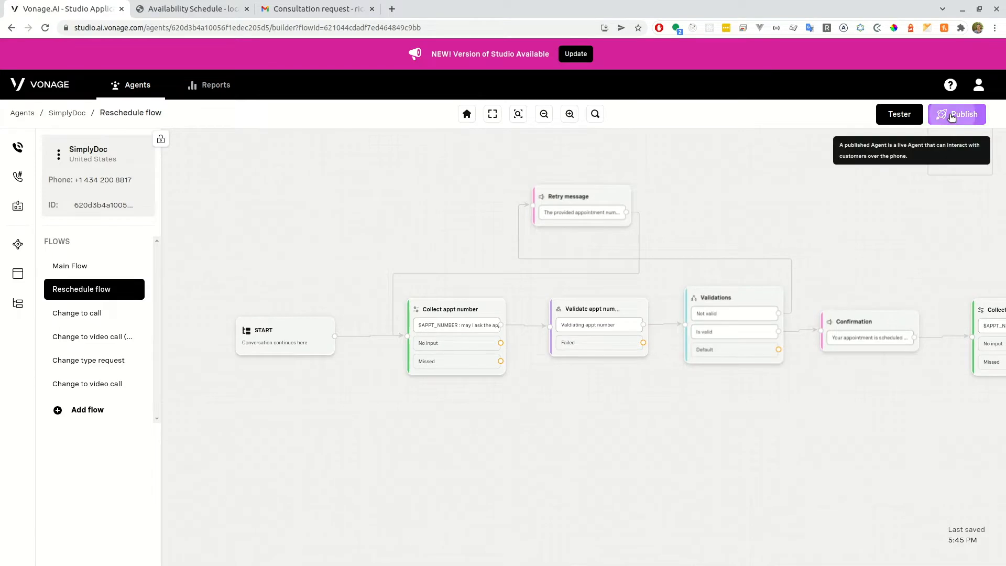
{"action": "left_click", "coordinate": [685, 234]}
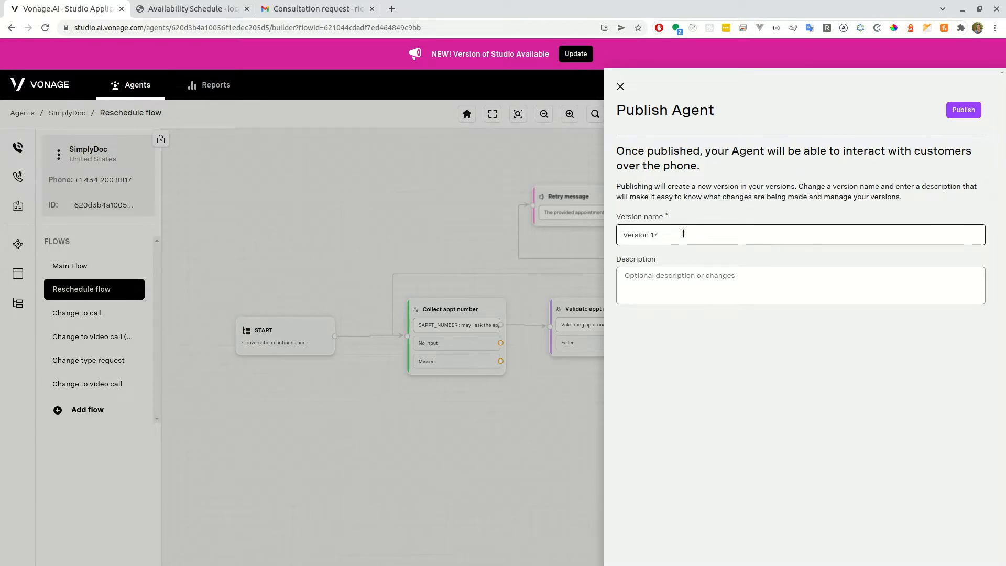
{"action": "type", "text": "- prod version"}
{"action": "key", "text": "shift+Left"}
{"action": "key", "text": "shift+Left"}
{"action": "key", "text": "shift+Left"}
{"action": "key", "text": "shift+Left"}
{"action": "key", "text": "shift+Left"}
{"action": "key", "text": "shift+Left"}
{"action": "key", "text": "shift+Left"}
{"action": "key", "text": "shift+Left"}
{"action": "key", "text": "shift+Left"}
{"action": "key", "text": "shift+Left"}
{"action": "key", "text": "shift+Left"}
{"action": "key", "text": "shift+Left"}
{"action": "key", "text": "shift+Left"}
{"action": "key", "text": "shift+Left"}
{"action": "key", "text": "shift+Left"}
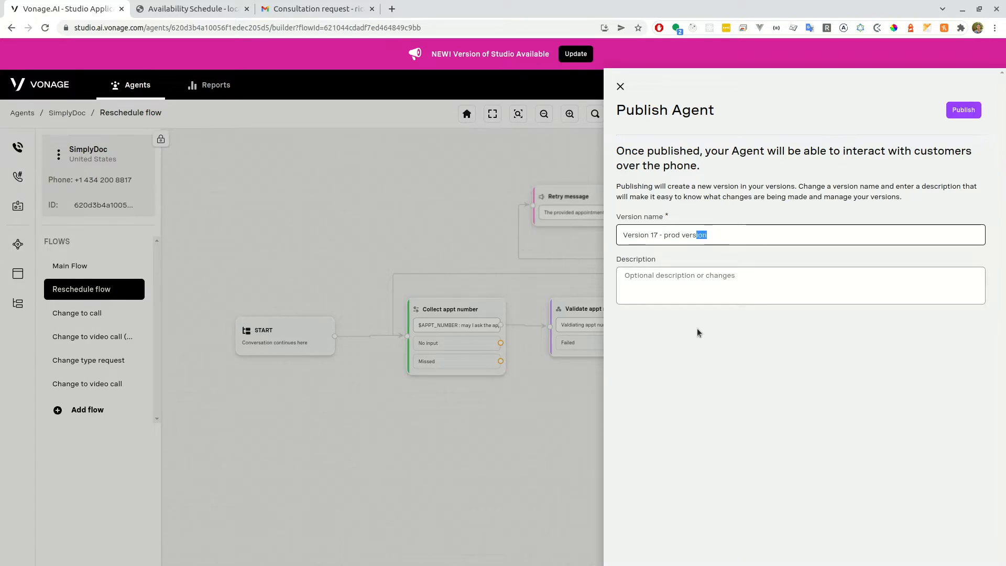
{"action": "key", "text": "BackSpace"}
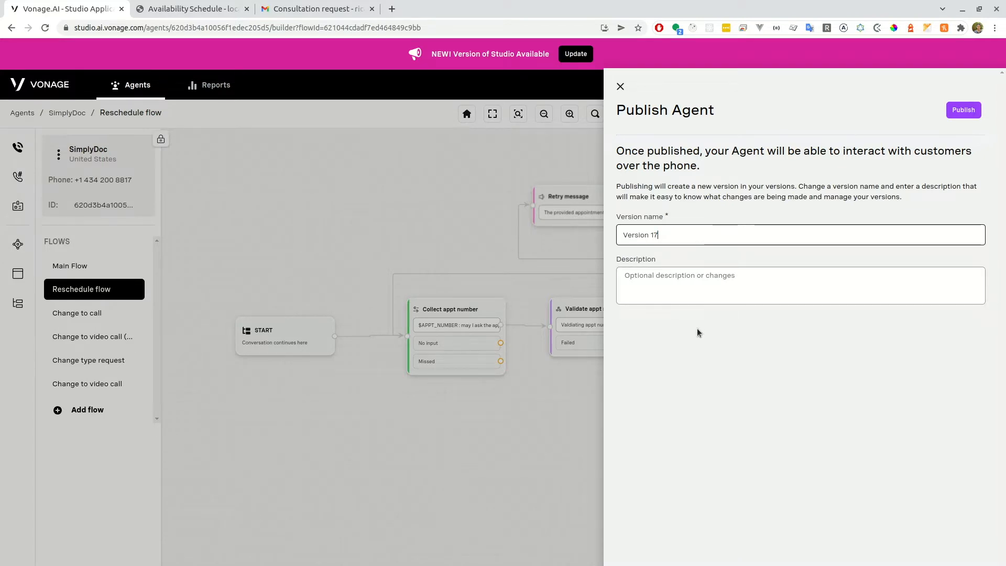
{"action": "left_click", "coordinate": [743, 293]}
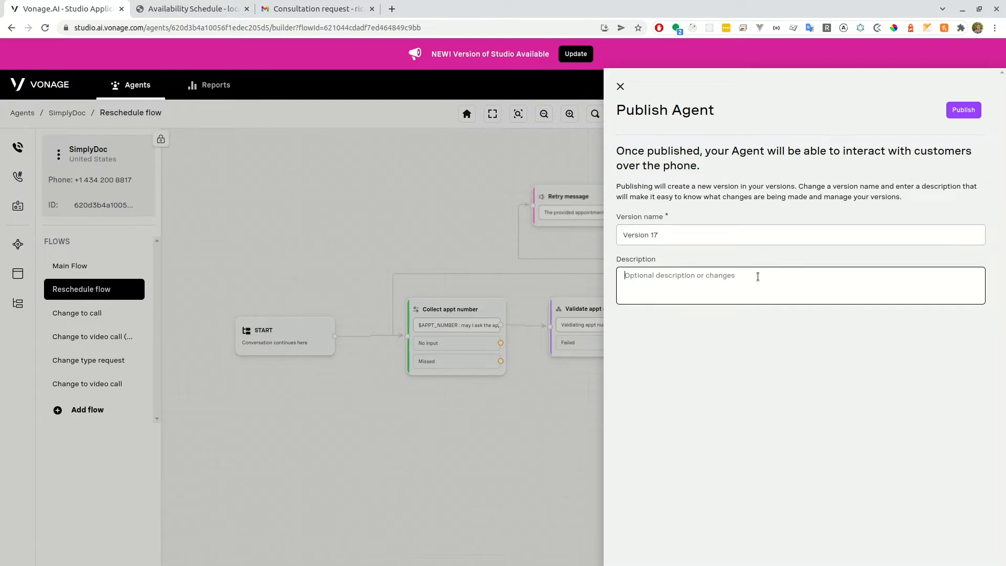
{"action": "type", "text": "last version with API integration"}
{"action": "left_click", "coordinate": [620, 87]}
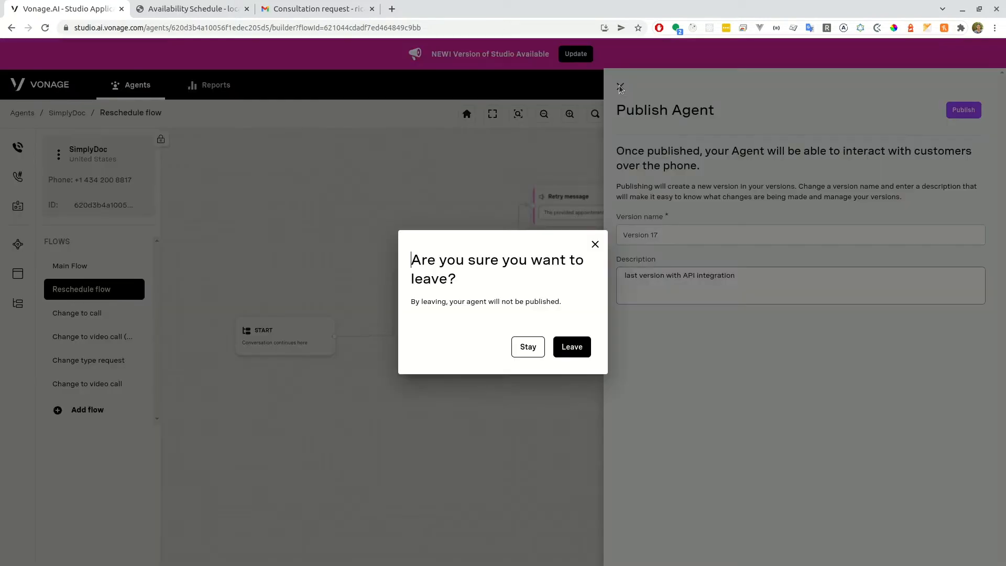
{"action": "left_click", "coordinate": [570, 352]}
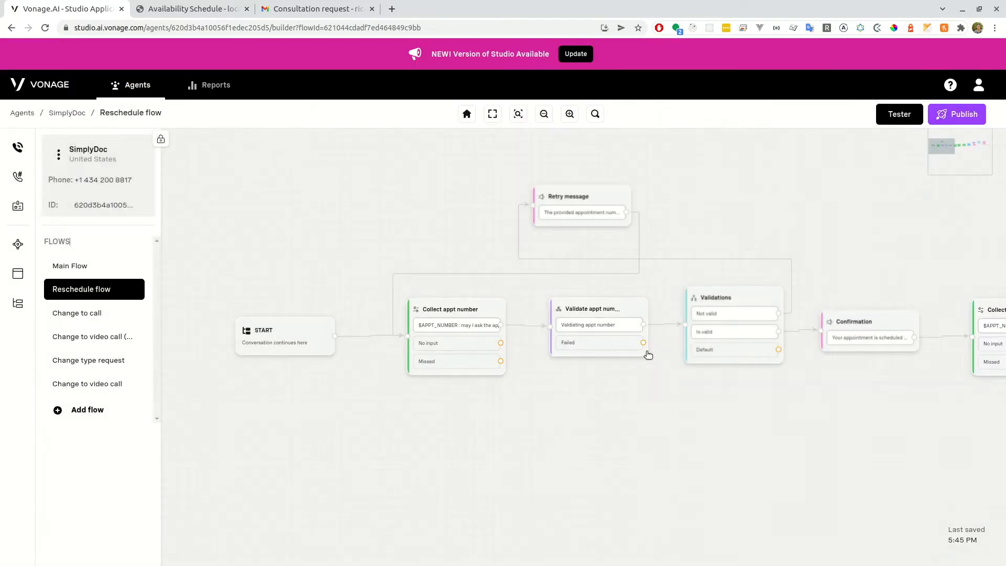
Step: Open the agent tester and set it up for a phone call test
{"action": "left_click", "coordinate": [892, 116]}
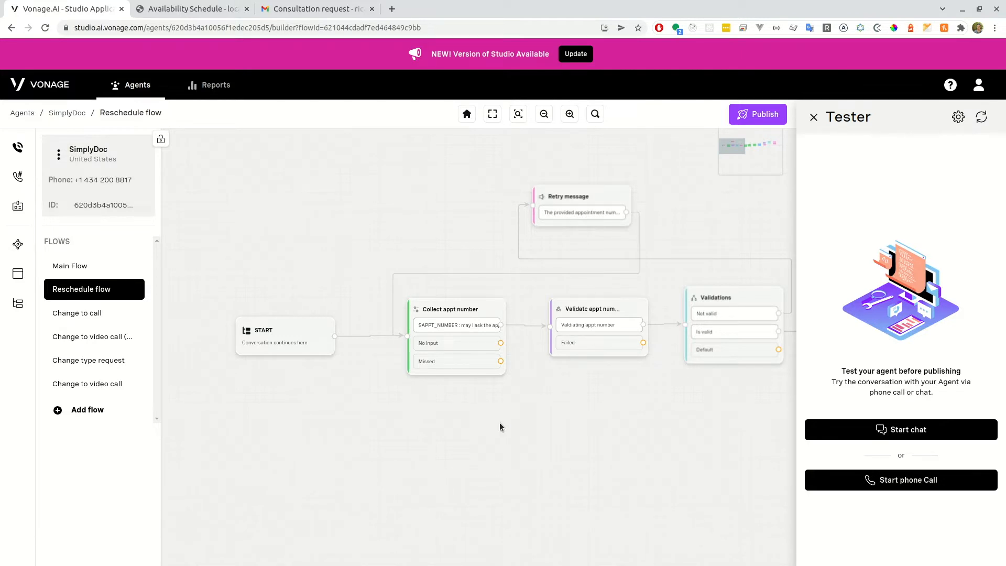
{"action": "left_click_drag", "start_coordinate": [592, 402], "coordinate": [499, 429]}
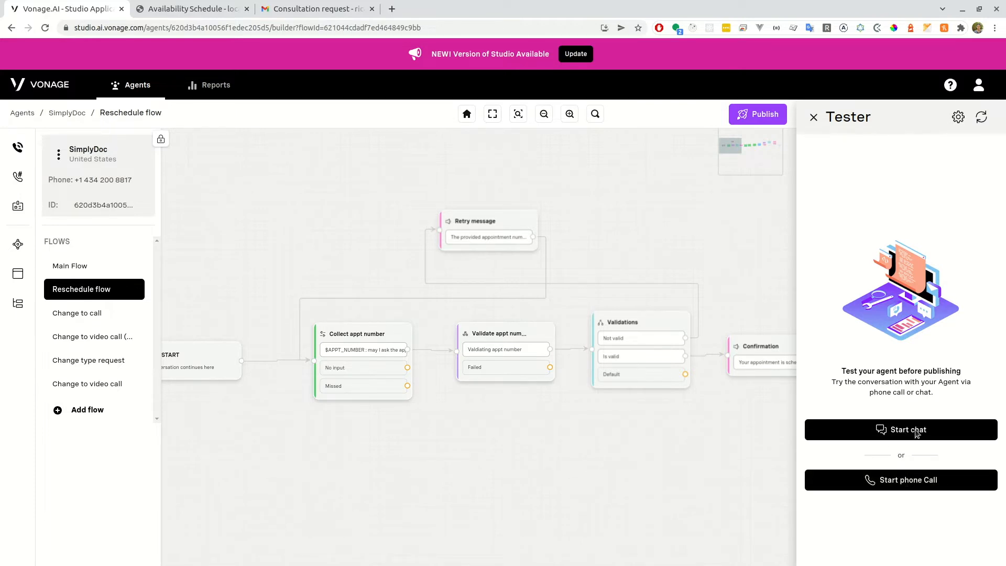
{"action": "left_click", "coordinate": [885, 481]}
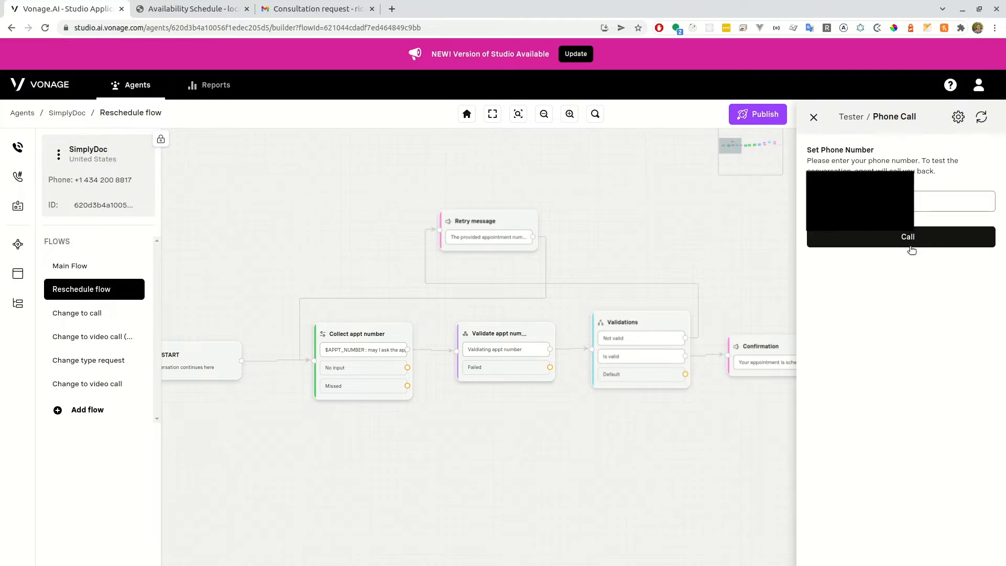
{"action": "left_click", "coordinate": [910, 237]}
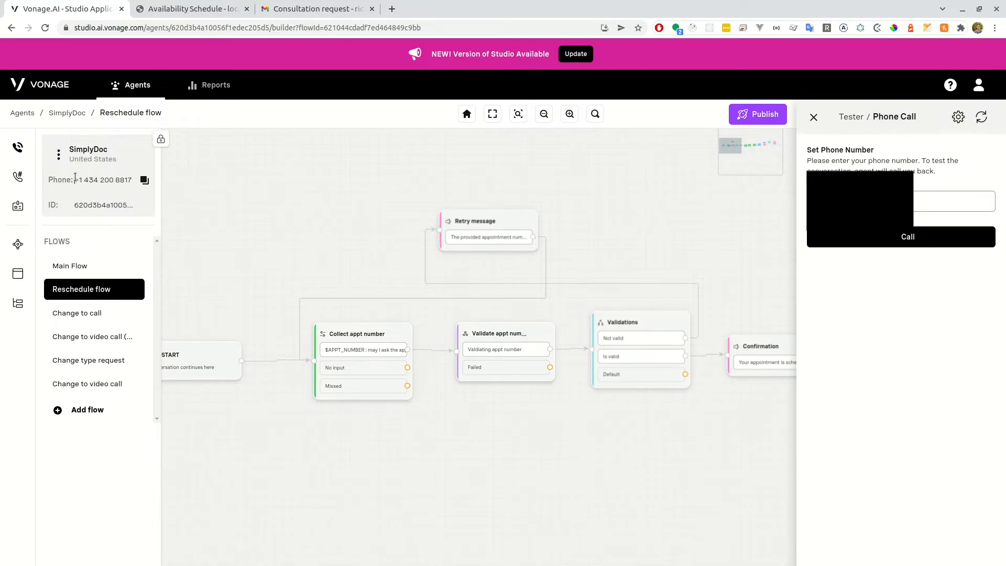
Step: Highlight the SimplyDoc agent's phone number in the agent details
{"action": "left_click_drag", "start_coordinate": [75, 179], "coordinate": [131, 181]}
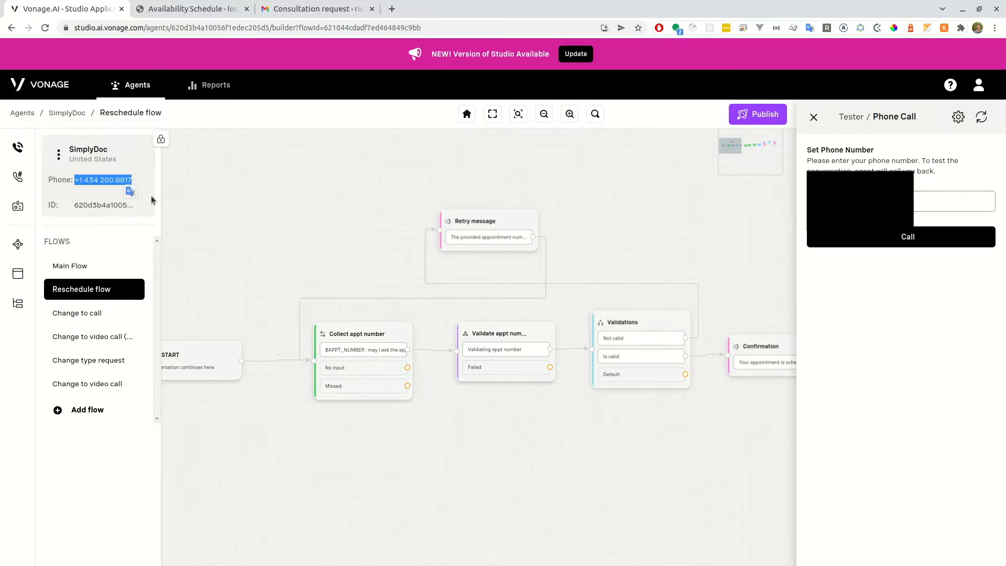
{"action": "left_click", "coordinate": [188, 197]}
{"action": "left_click", "coordinate": [842, 280]}
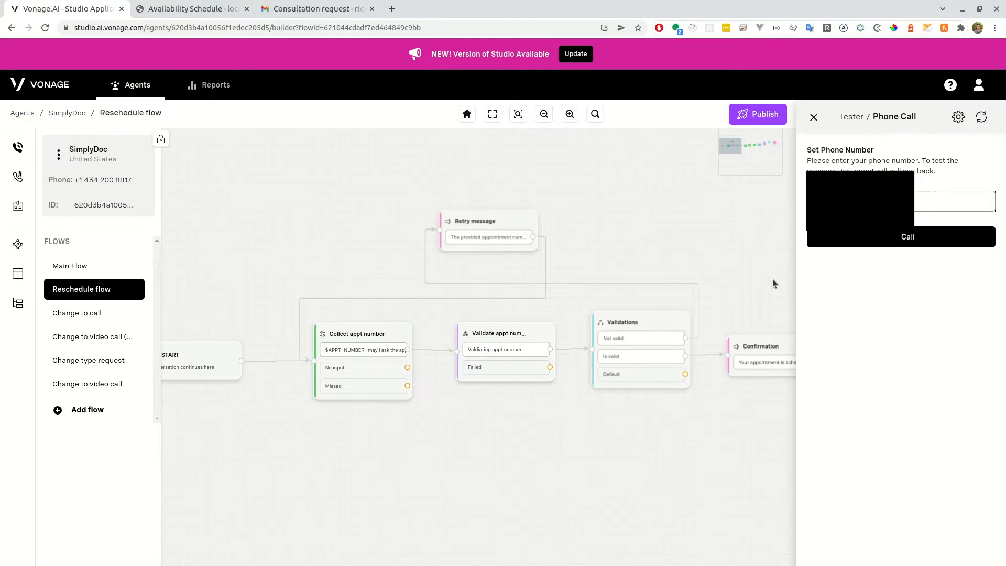
{"action": "mouse_move", "coordinate": [141, 181]}
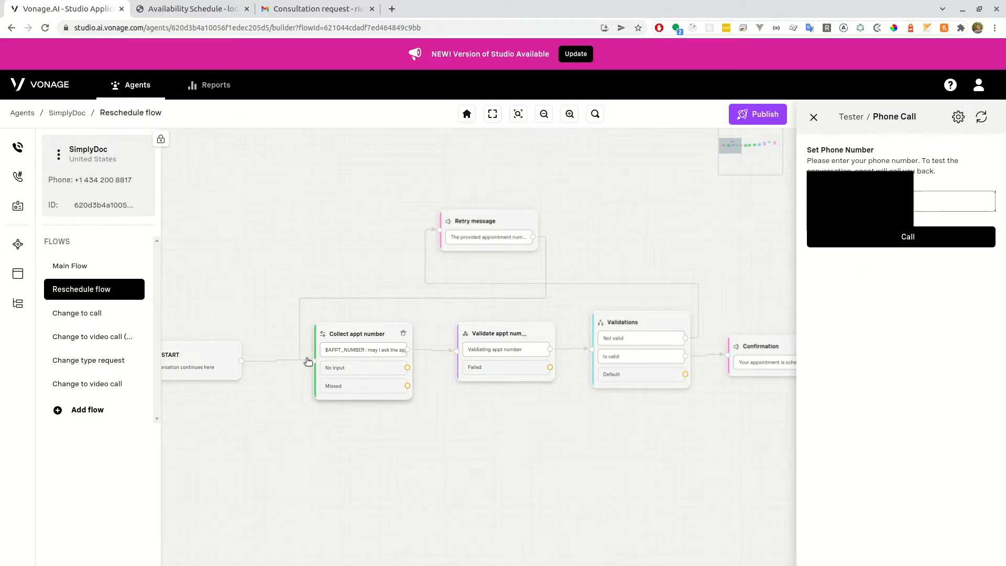
Step: Start the test call from the SimplyDoc agent to the phone number already set in the tester
{"action": "left_click_drag", "start_coordinate": [226, 292], "coordinate": [270, 273]}
{"action": "left_click_drag", "start_coordinate": [507, 407], "coordinate": [421, 431]}
{"action": "left_click_drag", "start_coordinate": [422, 431], "coordinate": [565, 425]}
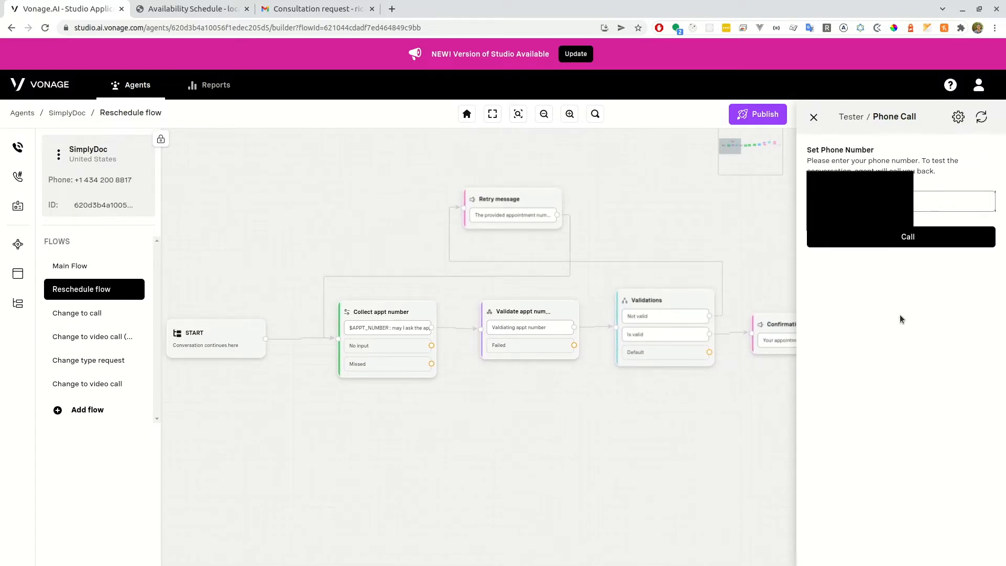
{"action": "left_click", "coordinate": [913, 237]}
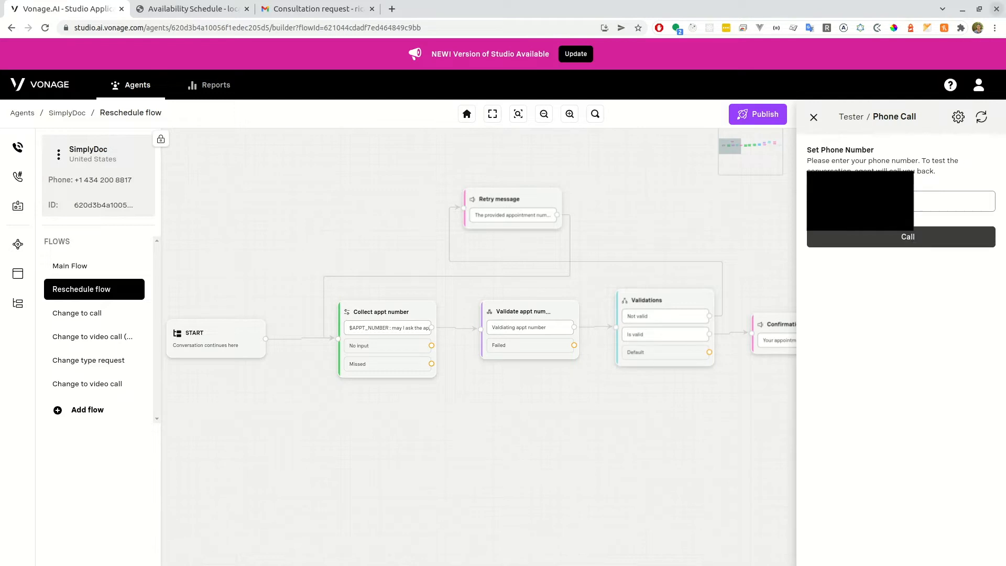
Step: Check the appointment number in the consultation email and review the Reschedule flow's nodes up to Check if success
{"action": "left_click", "coordinate": [314, 9]}
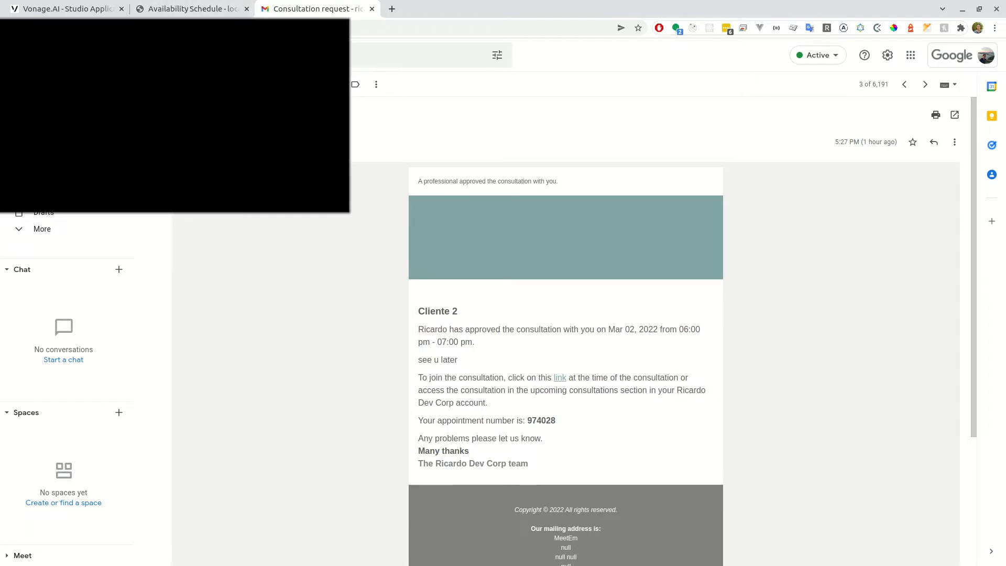
{"action": "left_click", "coordinate": [98, 6]}
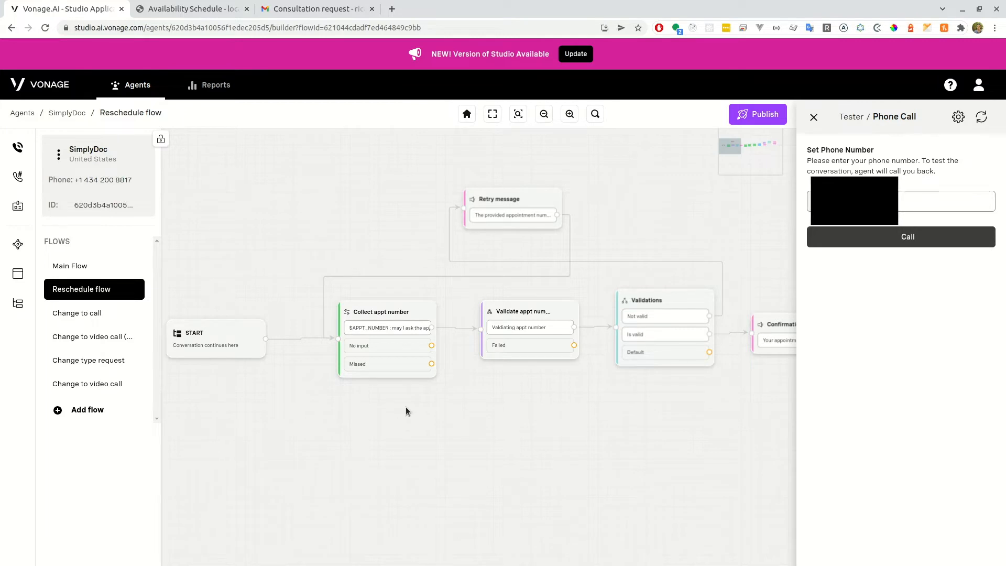
{"action": "left_click_drag", "start_coordinate": [609, 413], "coordinate": [577, 414]}
{"action": "left_click_drag", "start_coordinate": [577, 414], "coordinate": [526, 419]}
{"action": "left_click_drag", "start_coordinate": [612, 430], "coordinate": [440, 428]}
{"action": "left_click_drag", "start_coordinate": [690, 454], "coordinate": [476, 400]}
{"action": "left_click_drag", "start_coordinate": [736, 350], "coordinate": [592, 361]}
{"action": "left_click_drag", "start_coordinate": [768, 356], "coordinate": [607, 374]}
{"action": "left_click_drag", "start_coordinate": [729, 371], "coordinate": [688, 382]}
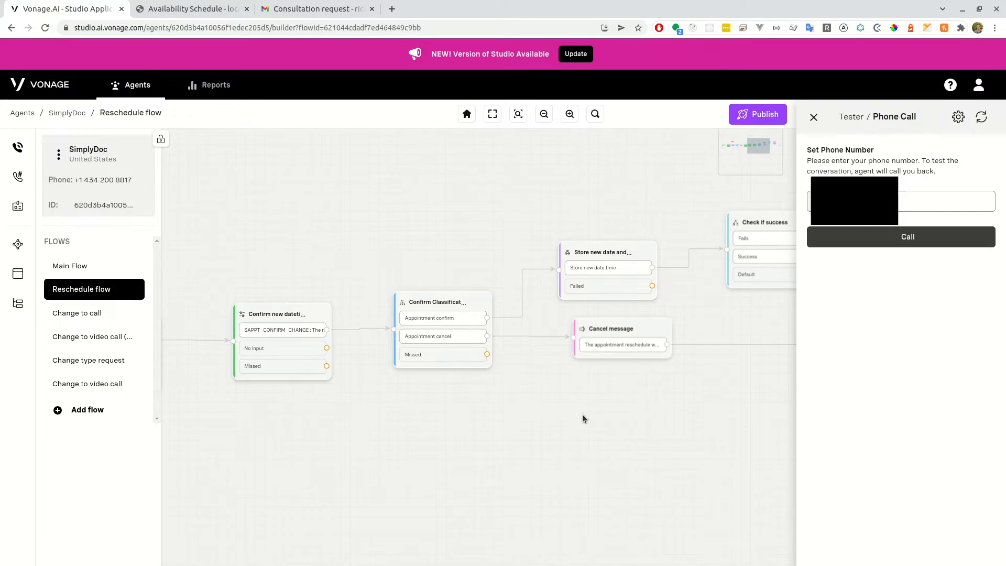
Step: Reopen the consultation email and highlight its appointment number
{"action": "left_click", "coordinate": [306, 10]}
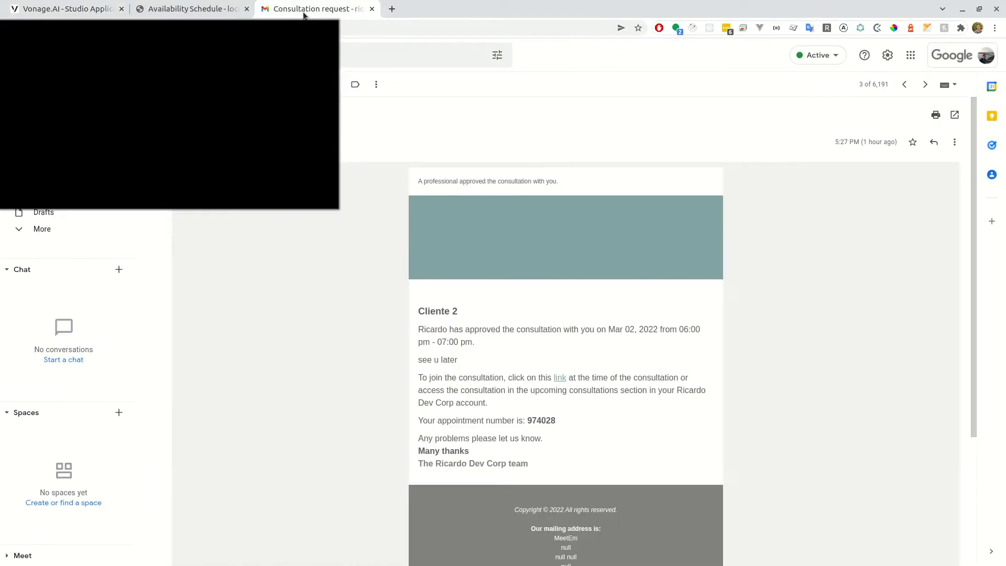
{"action": "left_click_drag", "start_coordinate": [526, 421], "coordinate": [558, 425]}
{"action": "left_click", "coordinate": [566, 421]}
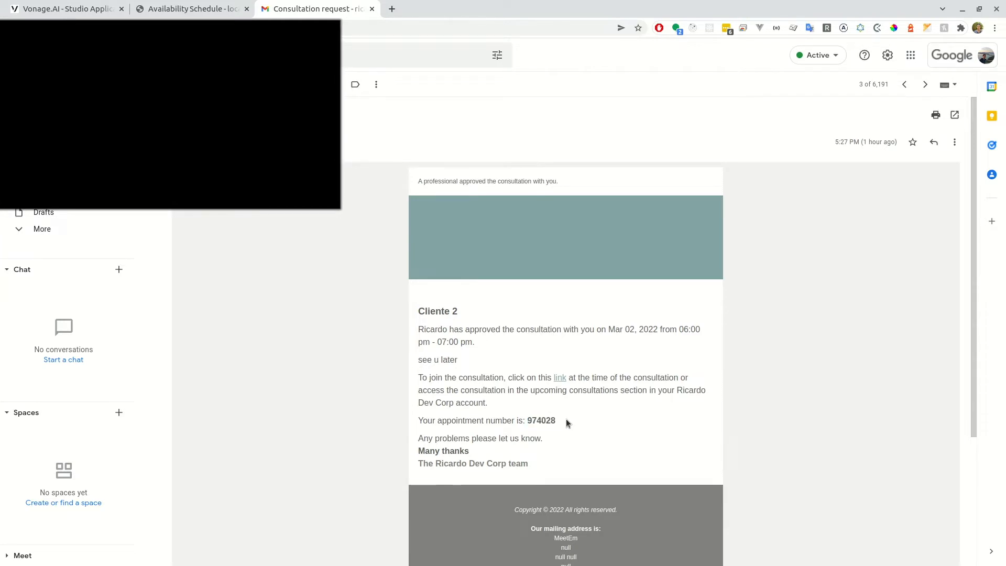
Step: Return to the beginning of the Reschedule flow and open the Collect appt number node's settings
{"action": "left_click", "coordinate": [68, 9]}
{"action": "left_click_drag", "start_coordinate": [541, 418], "coordinate": [838, 396]}
{"action": "left_click_drag", "start_coordinate": [451, 419], "coordinate": [709, 369]}
{"action": "left_click_drag", "start_coordinate": [417, 354], "coordinate": [697, 351]}
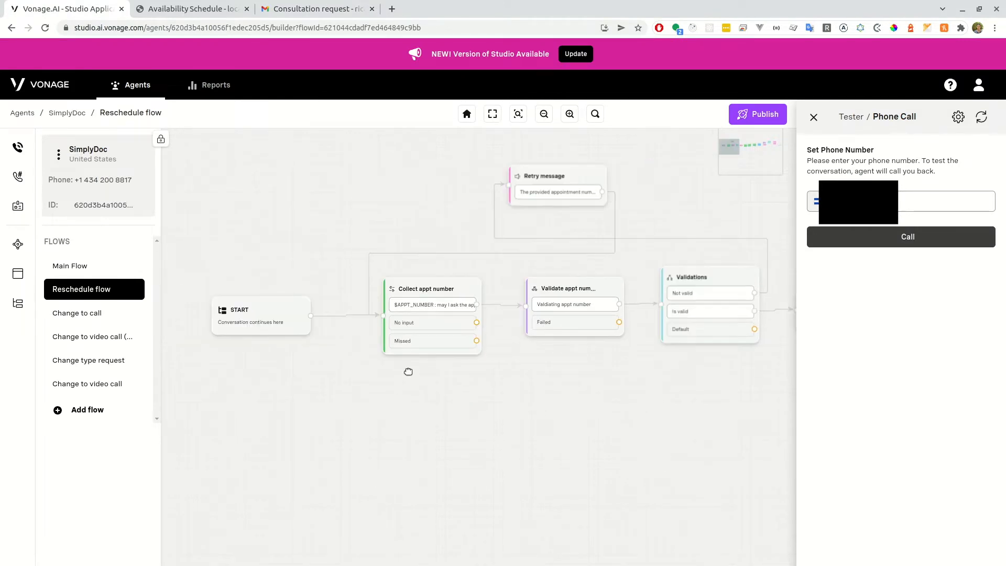
{"action": "left_click", "coordinate": [382, 326]}
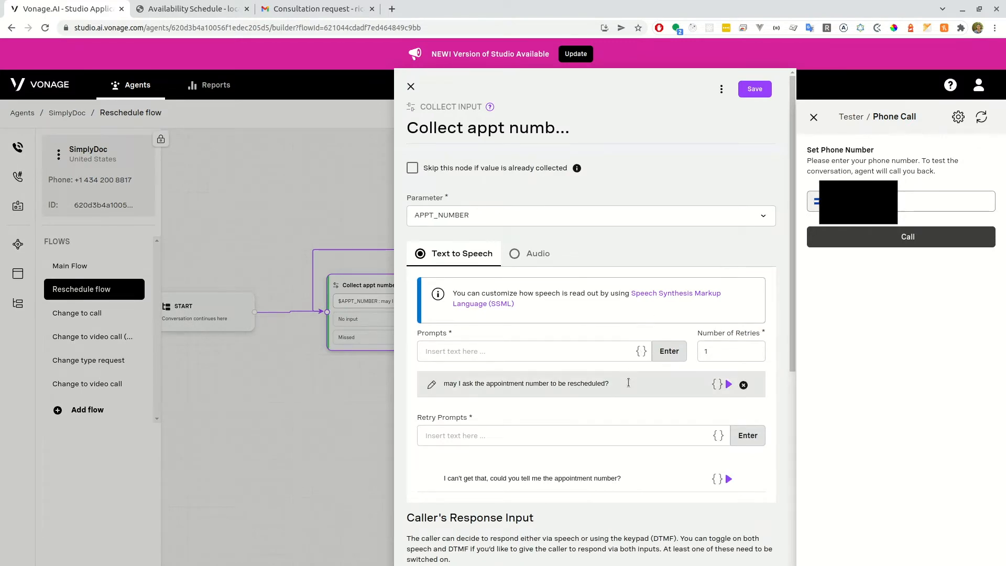
Step: Review the Collect appt number node's prompts, retry prompts and caller's response input settings, then close the node
{"action": "scroll", "coordinate": [628, 383], "scroll_direction": "down", "scroll_amount": 2}
{"action": "scroll", "coordinate": [625, 385], "scroll_direction": "down", "scroll_amount": 6}
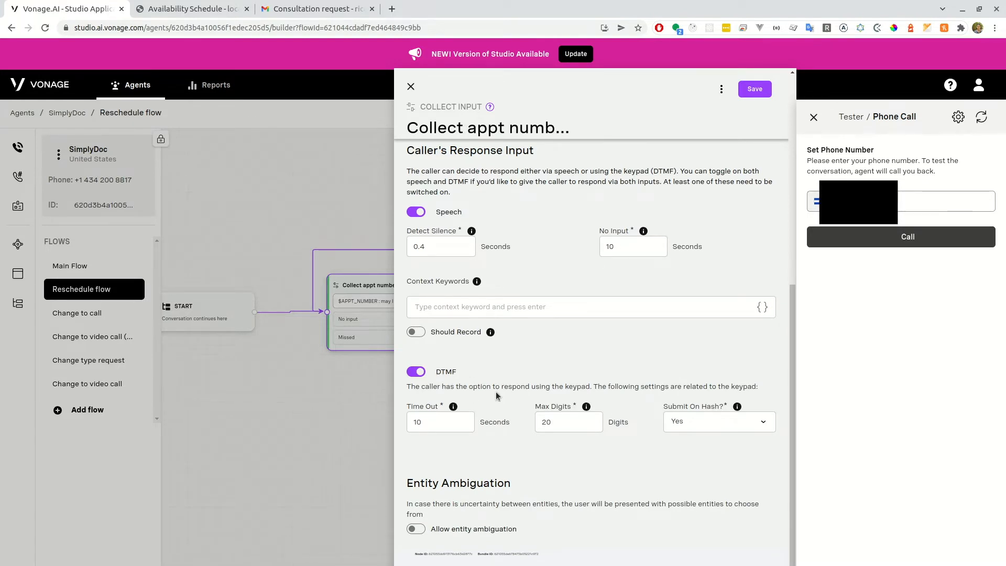
{"action": "scroll", "coordinate": [531, 392], "scroll_direction": "up", "scroll_amount": 4}
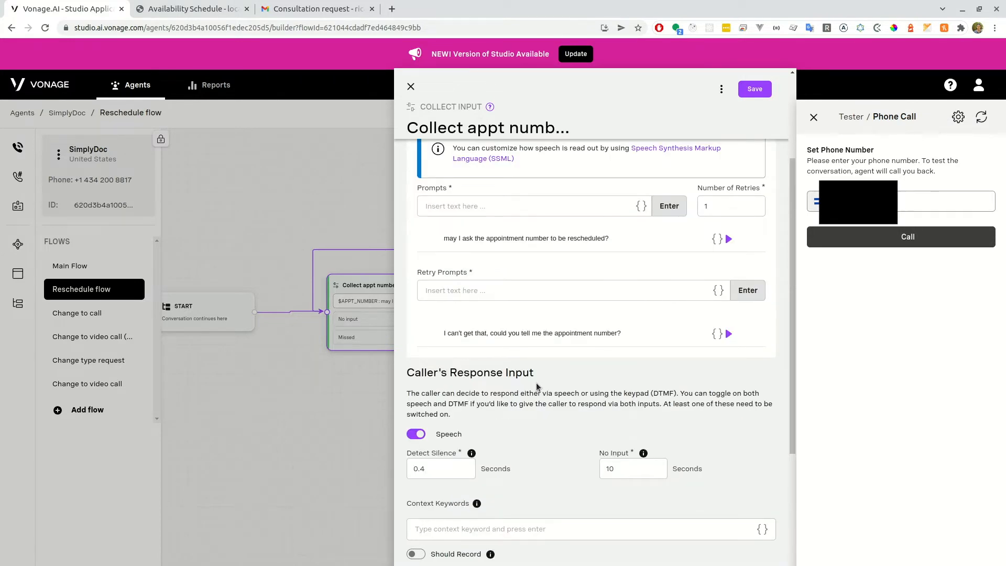
{"action": "left_click", "coordinate": [381, 377]}
Step: Follow the Reschedule flow past the Validations node and inspect the settings of the Collect new date and Confirmation nodes
{"action": "left_click_drag", "start_coordinate": [505, 366], "coordinate": [434, 382]}
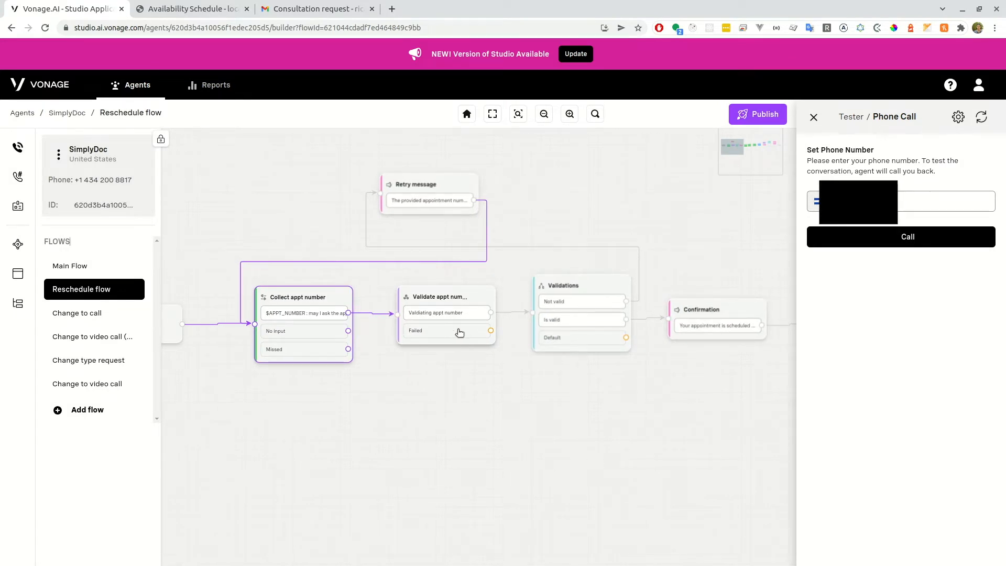
{"action": "scroll", "coordinate": [489, 263], "scroll_direction": "right", "scroll_amount": 5}
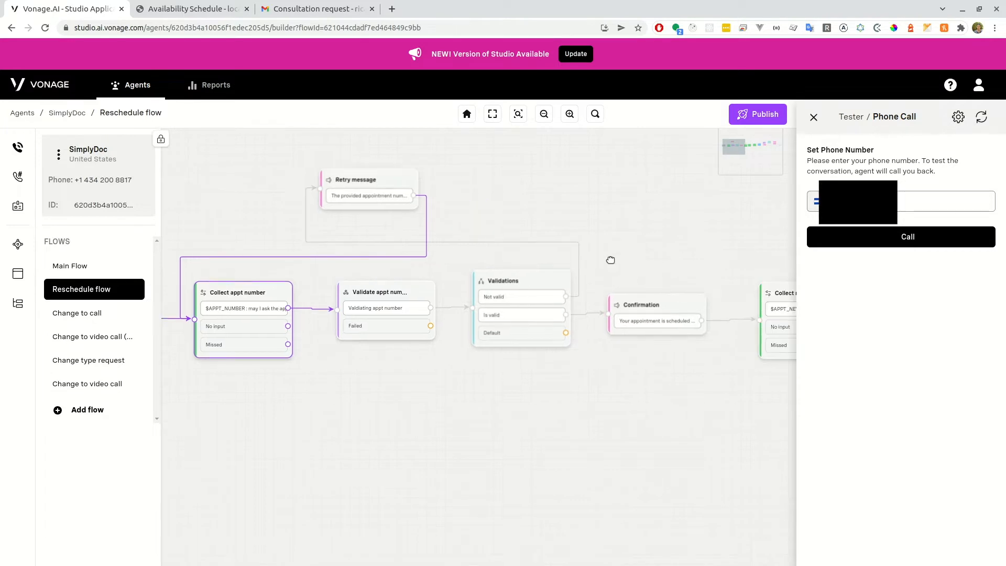
{"action": "scroll", "coordinate": [629, 253], "scroll_direction": "right", "scroll_amount": 4}
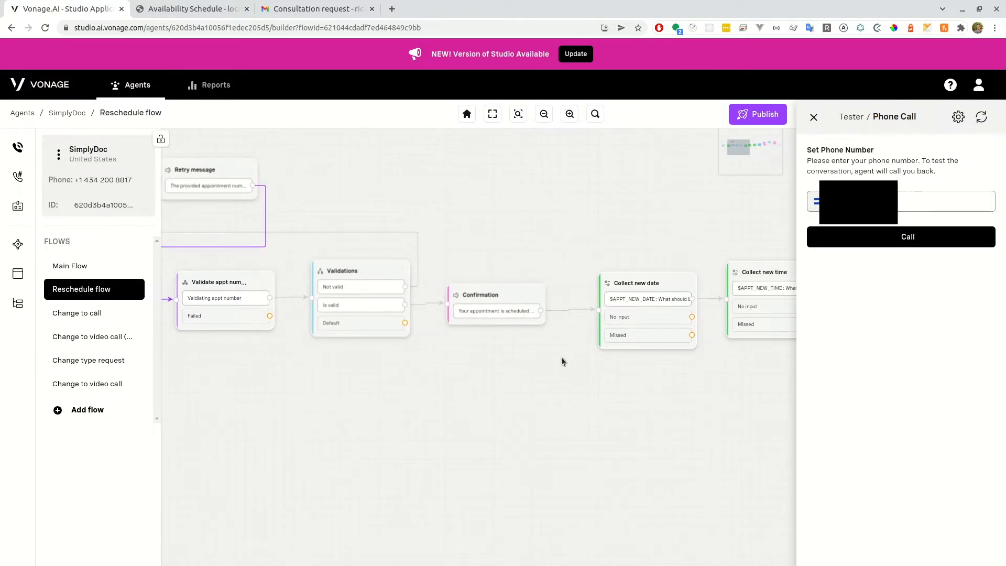
{"action": "scroll", "coordinate": [502, 362], "scroll_direction": "right", "scroll_amount": 2}
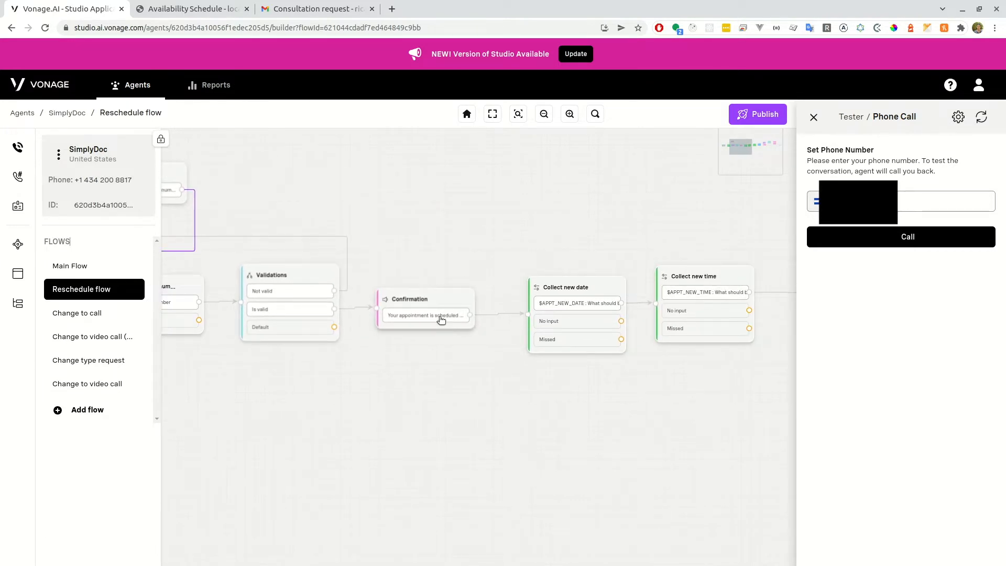
{"action": "left_click", "coordinate": [582, 303]}
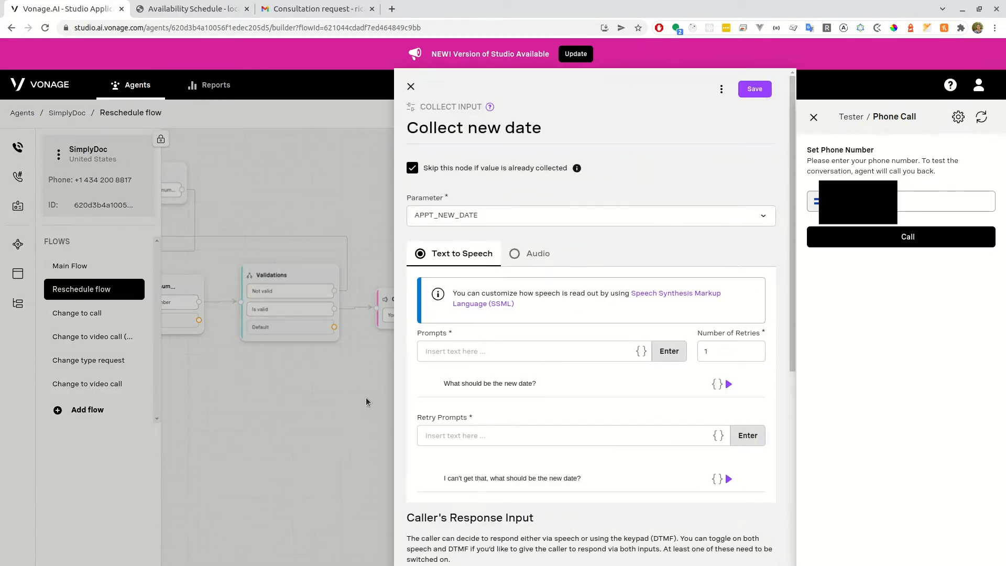
{"action": "left_click", "coordinate": [368, 401]}
{"action": "left_click", "coordinate": [452, 315]}
{"action": "left_click", "coordinate": [375, 348]}
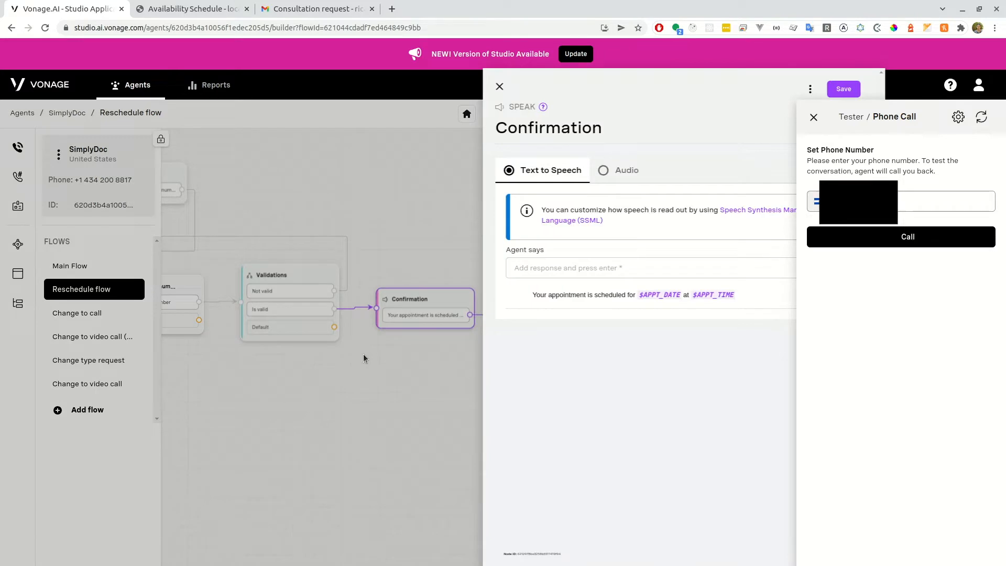
Step: Examine the rest of the Reschedule flow from Collect new date through Confirm Classification and Check if success to its closing messages
{"action": "left_click_drag", "start_coordinate": [640, 400], "coordinate": [406, 390]}
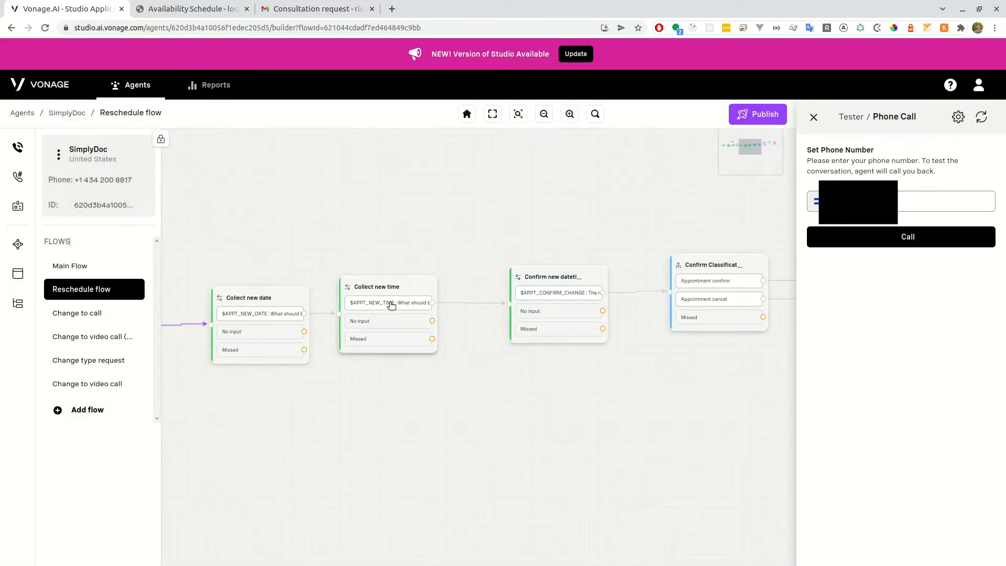
{"action": "left_click_drag", "start_coordinate": [616, 372], "coordinate": [374, 392]}
{"action": "left_click_drag", "start_coordinate": [512, 407], "coordinate": [404, 415]}
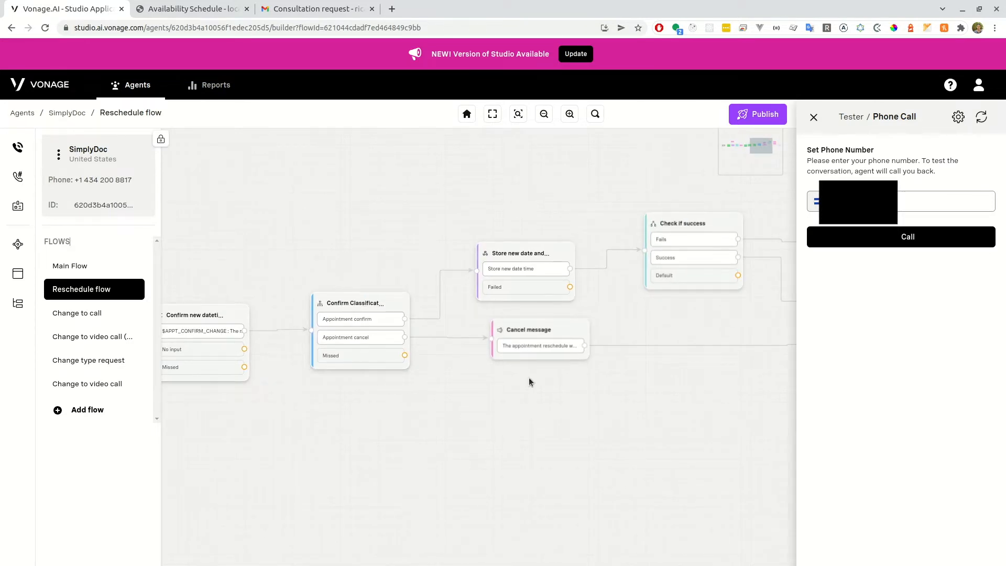
{"action": "left_click_drag", "start_coordinate": [606, 398], "coordinate": [527, 429]}
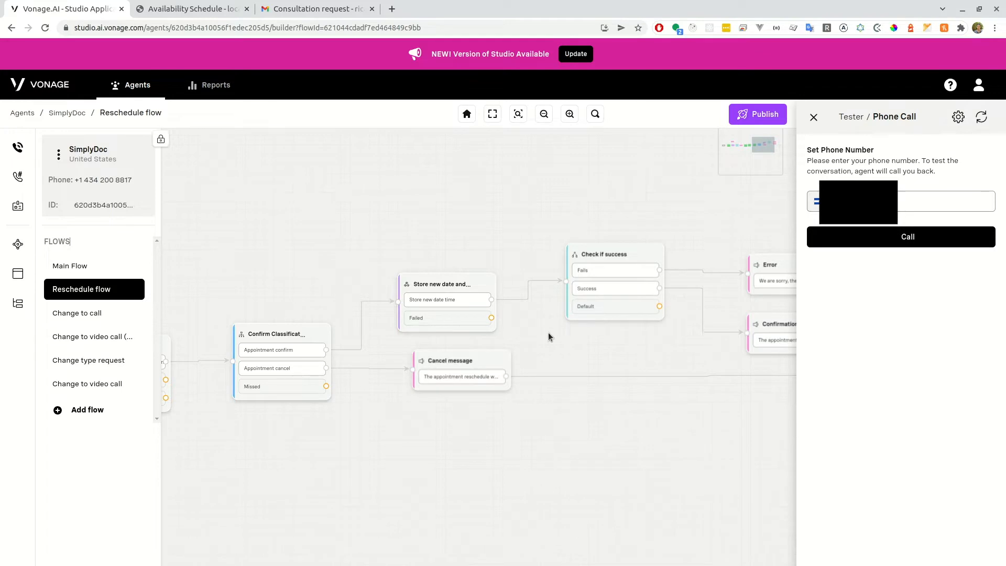
{"action": "left_click_drag", "start_coordinate": [614, 350], "coordinate": [488, 357]}
{"action": "left_click_drag", "start_coordinate": [553, 356], "coordinate": [417, 348]}
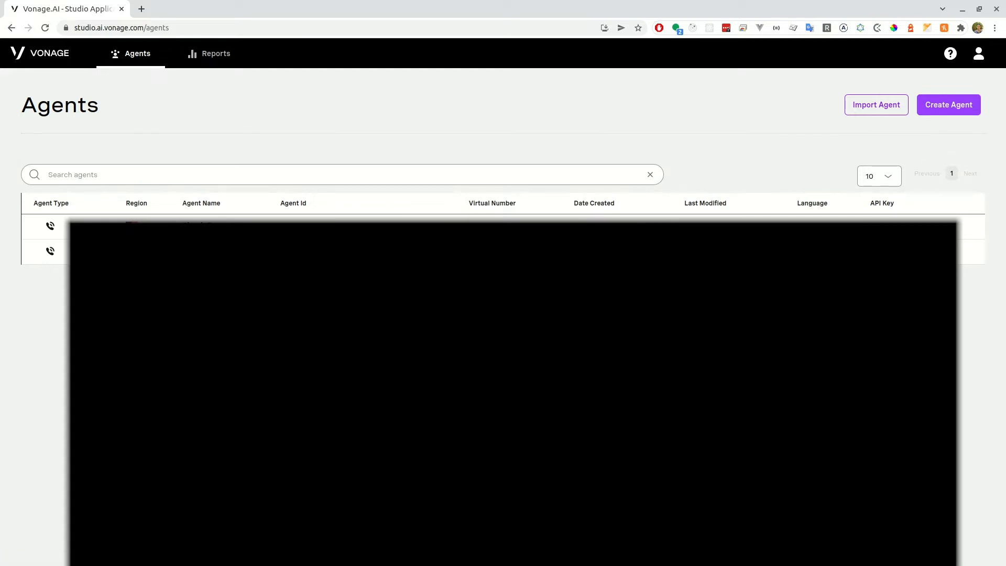
Step: Open the SimplyDoc agent from the agents list and display its intents
{"action": "left_click_drag", "start_coordinate": [526, 227], "coordinate": [469, 226]}
{"action": "left_click", "coordinate": [221, 226]}
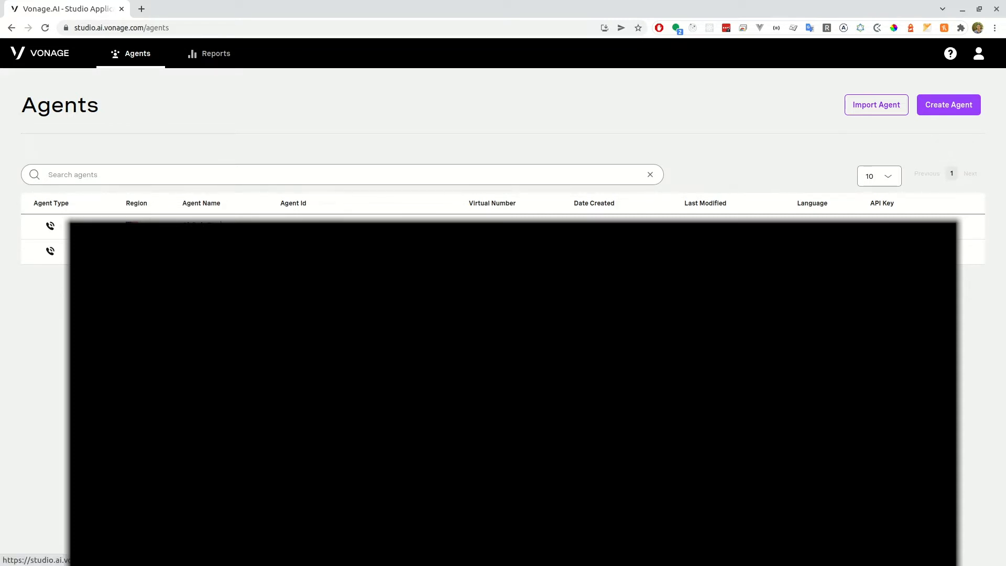
{"action": "left_click", "coordinate": [191, 225]}
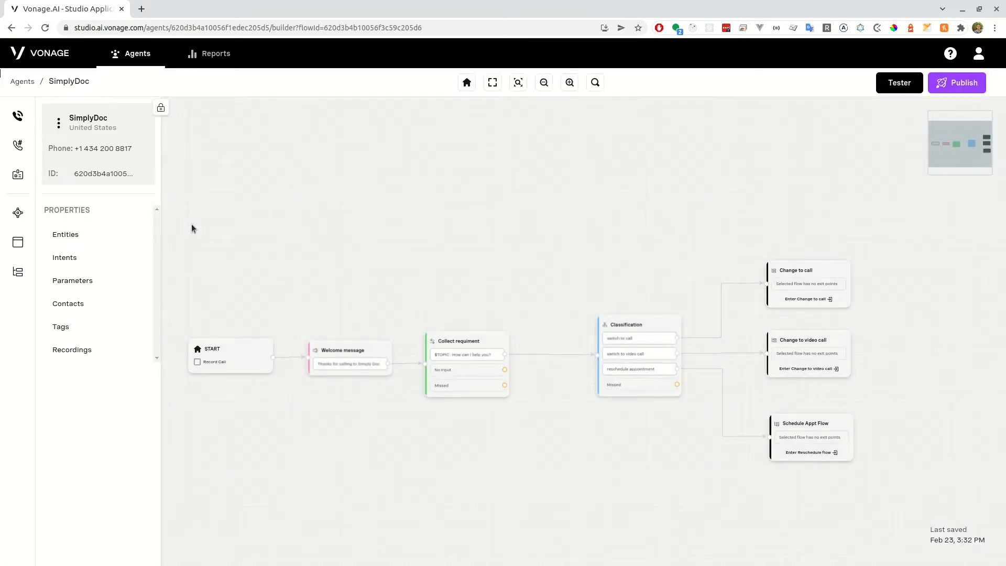
{"action": "left_click", "coordinate": [69, 260]}
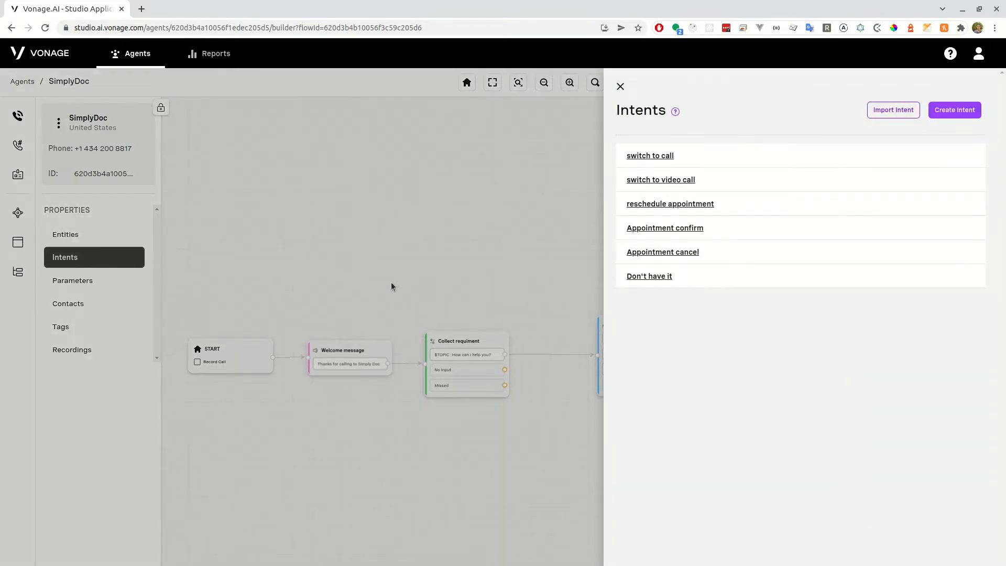
Step: Add the user expression "reschedule right now" to the reschedule appointment intent, save it and return to the intents list
{"action": "left_click", "coordinate": [742, 209]}
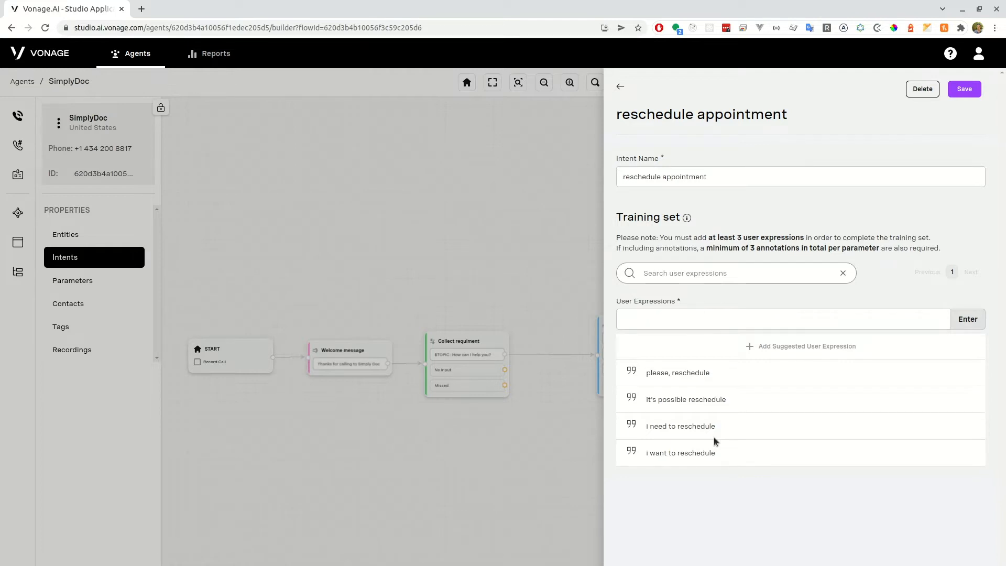
{"action": "left_click", "coordinate": [674, 316]}
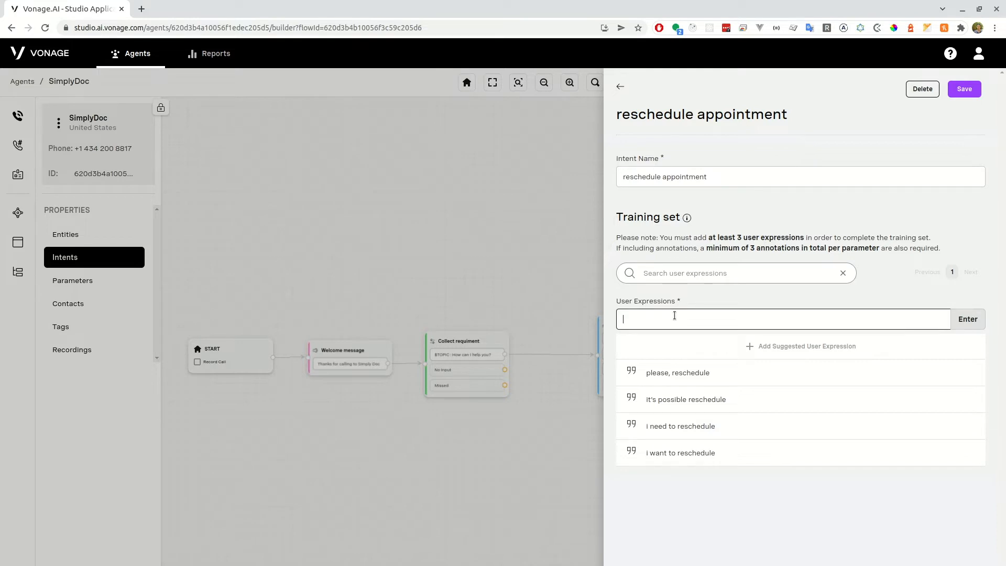
{"action": "type", "text": "reschedule right now"}
{"action": "left_click", "coordinate": [967, 320]}
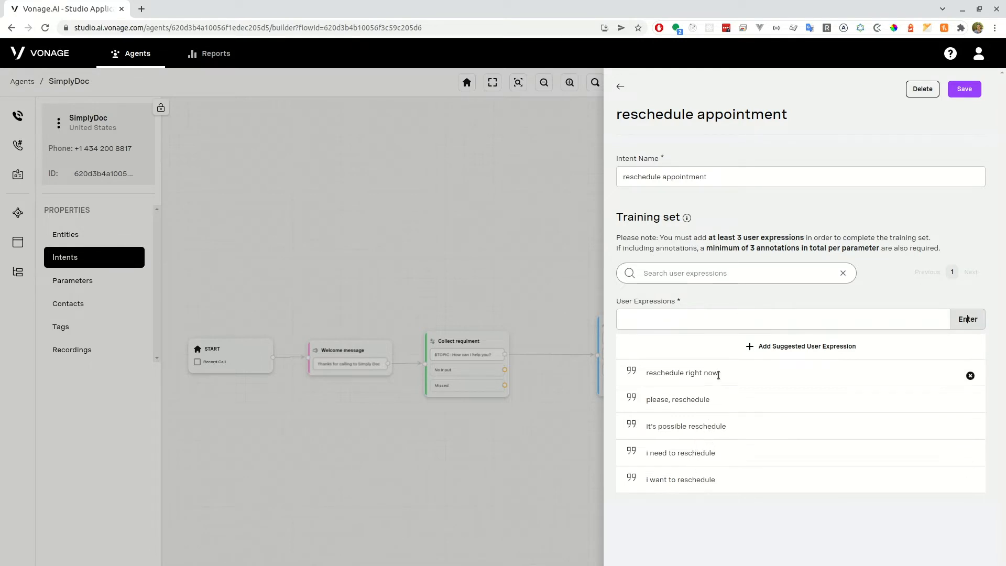
{"action": "left_click", "coordinate": [620, 86]}
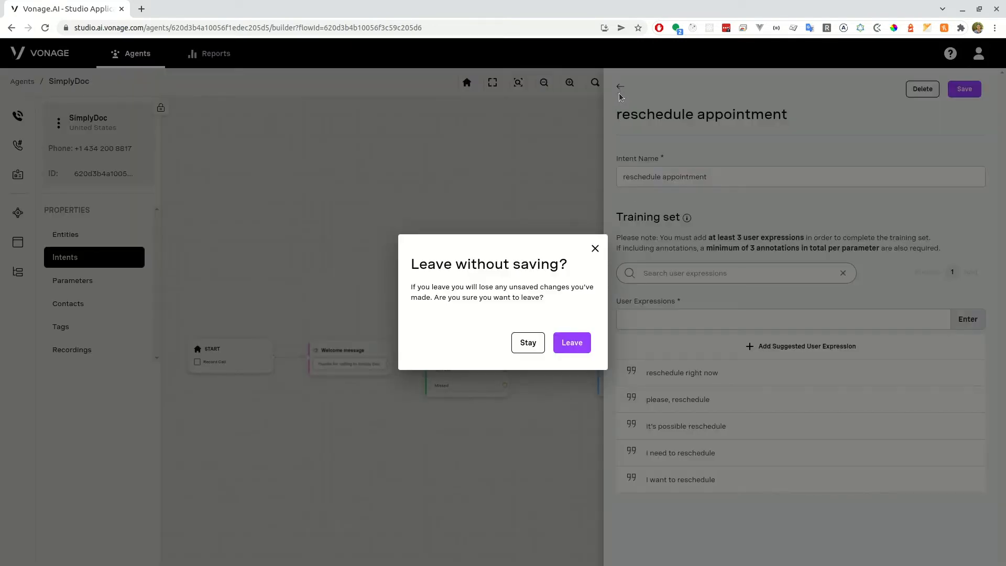
{"action": "left_click", "coordinate": [528, 343]}
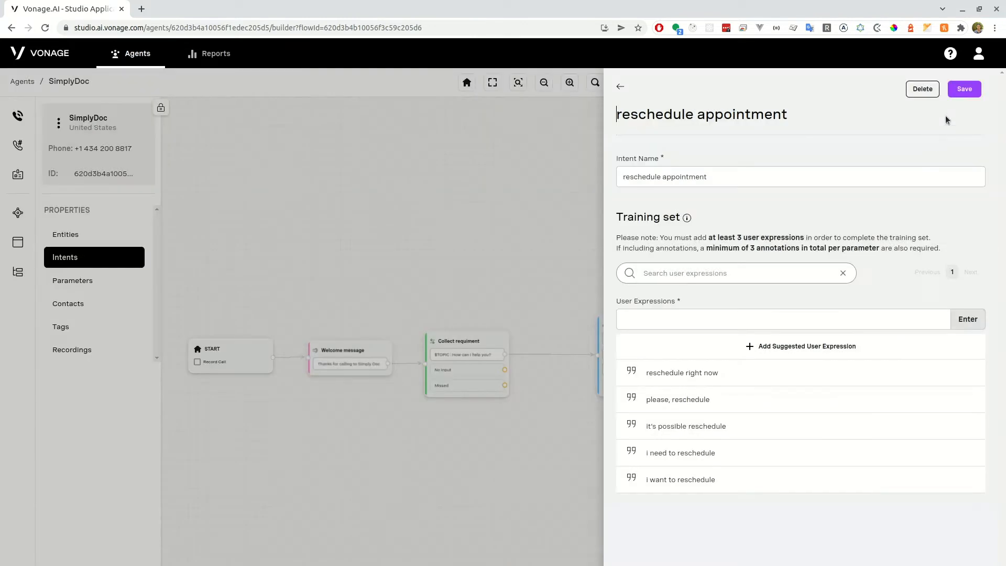
{"action": "left_click", "coordinate": [621, 87]}
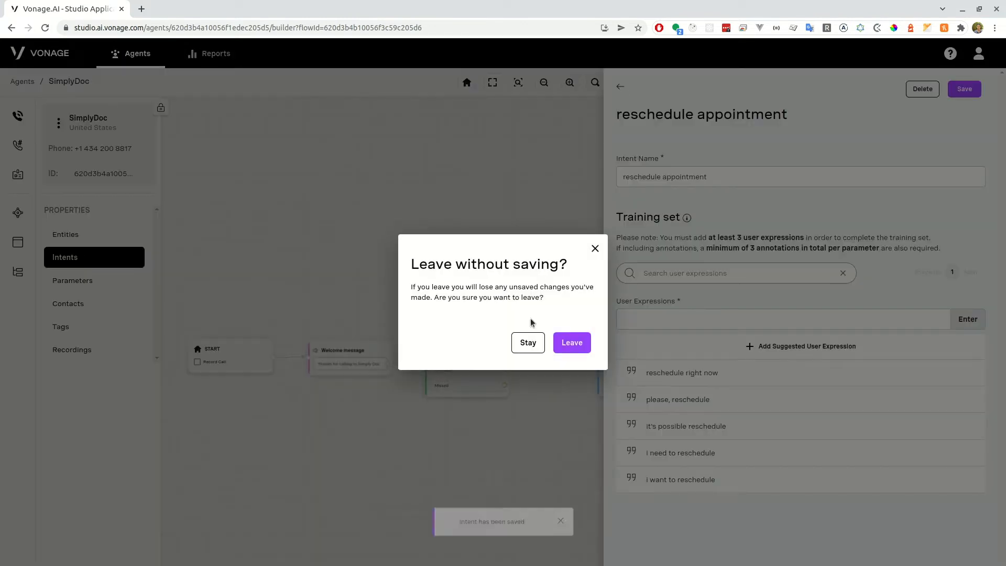
{"action": "left_click", "coordinate": [570, 341]}
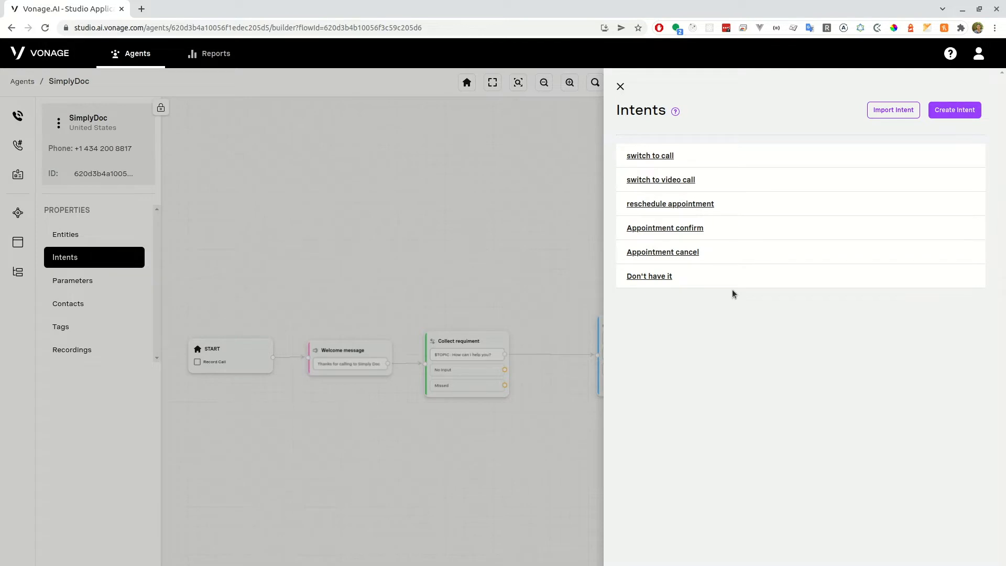
Step: Review the training expressions of the Appointment confirm intent and return to the intents list
{"action": "left_click", "coordinate": [733, 232]}
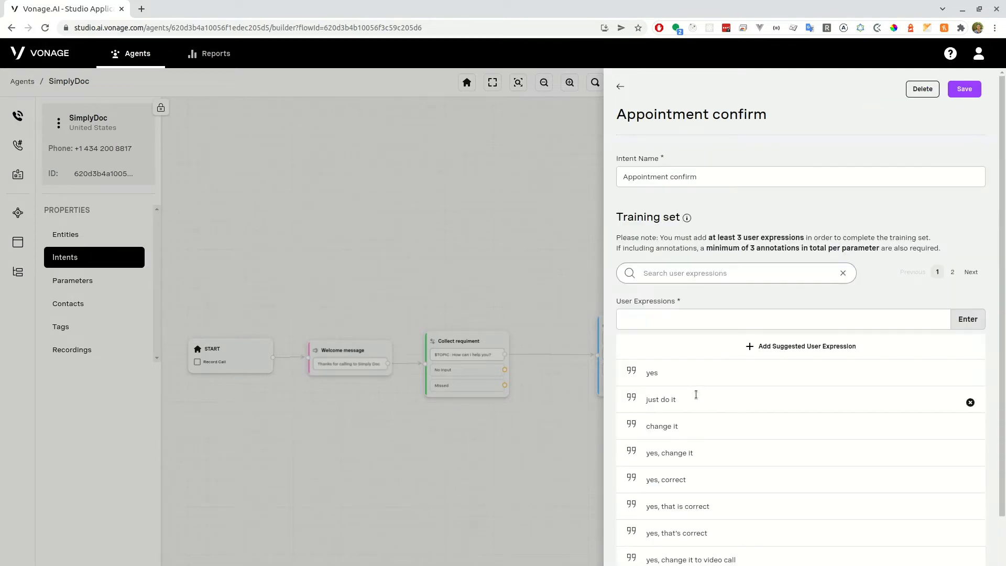
{"action": "scroll", "coordinate": [694, 393], "scroll_direction": "down", "scroll_amount": 2}
{"action": "scroll", "coordinate": [697, 394], "scroll_direction": "up", "scroll_amount": 2}
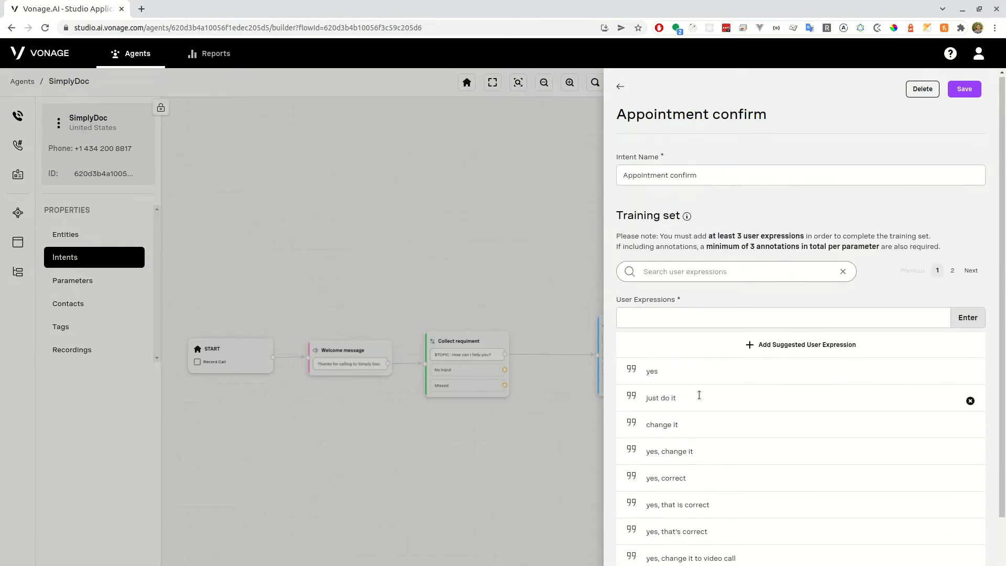
{"action": "scroll", "coordinate": [699, 394], "scroll_direction": "down", "scroll_amount": 2}
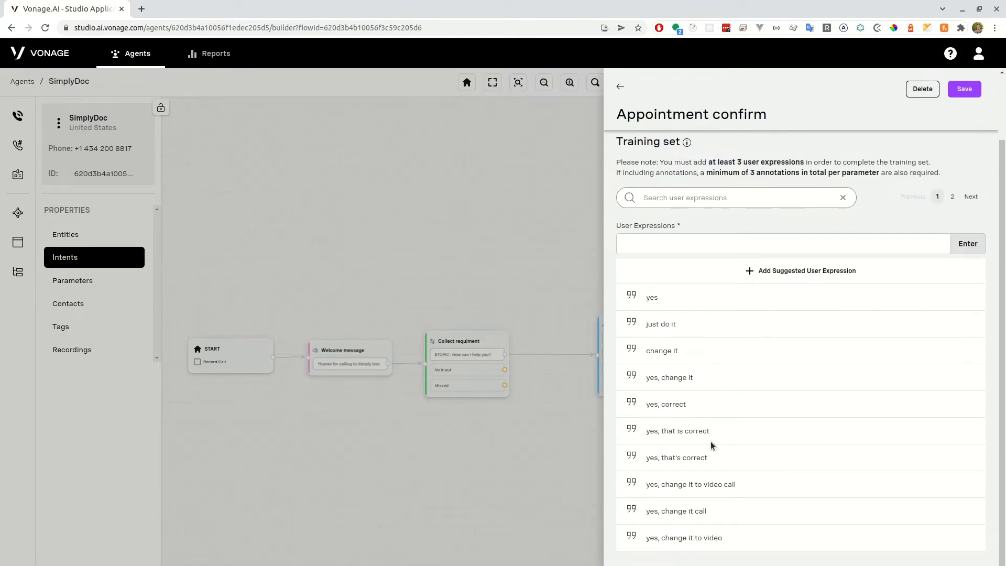
{"action": "scroll", "coordinate": [710, 474], "scroll_direction": "up", "scroll_amount": 2}
{"action": "left_click", "coordinate": [621, 87]}
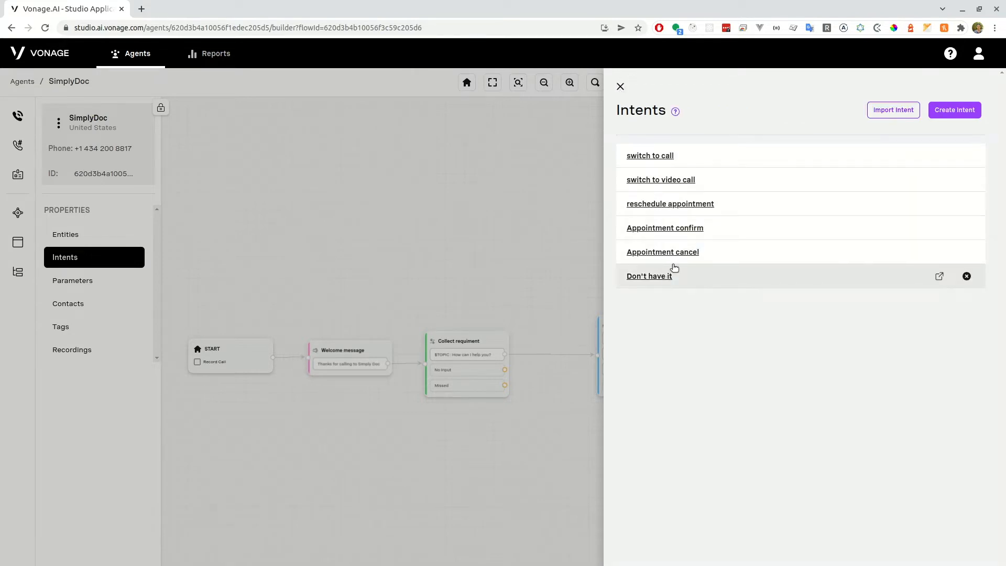
Step: Review the training expressions of the Appointment cancel intent and close the intents list
{"action": "left_click", "coordinate": [739, 256]}
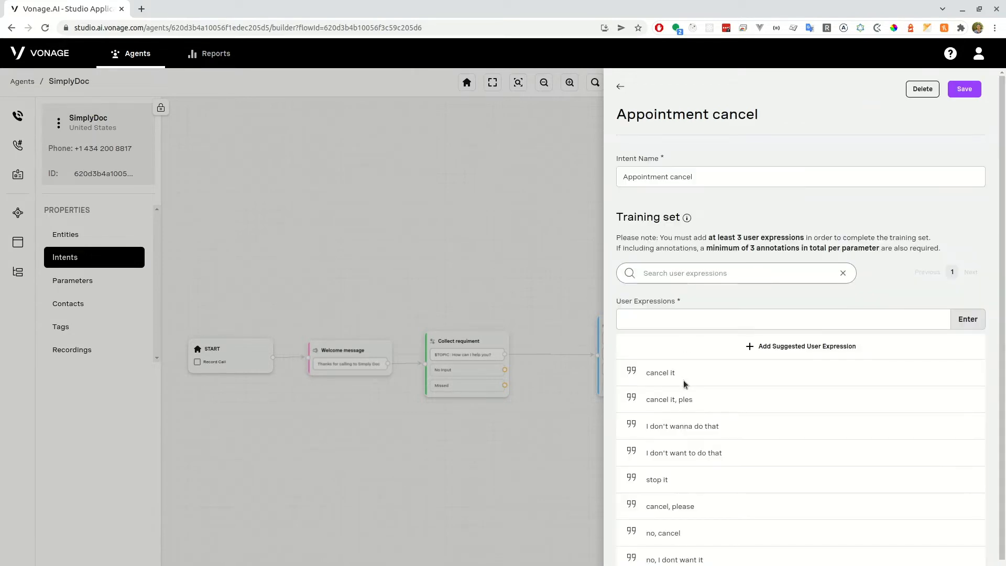
{"action": "scroll", "coordinate": [682, 382], "scroll_direction": "down", "scroll_amount": 1}
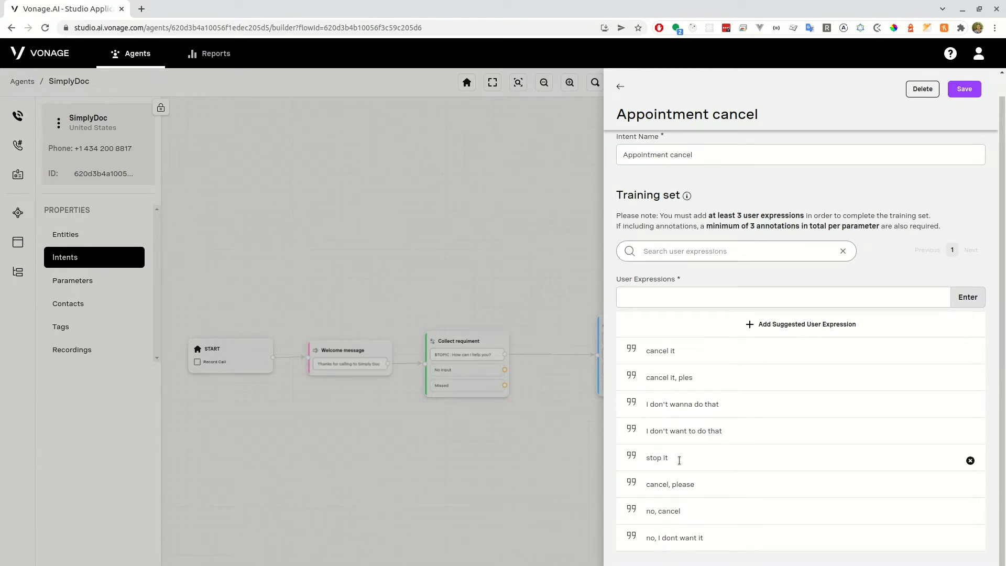
{"action": "left_click", "coordinate": [620, 87]}
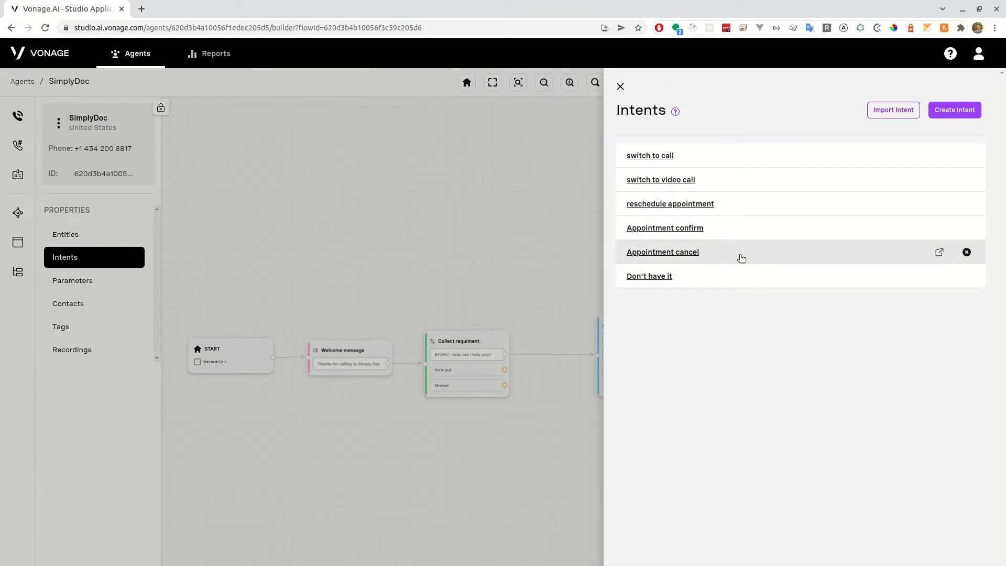
{"action": "left_click", "coordinate": [476, 273]}
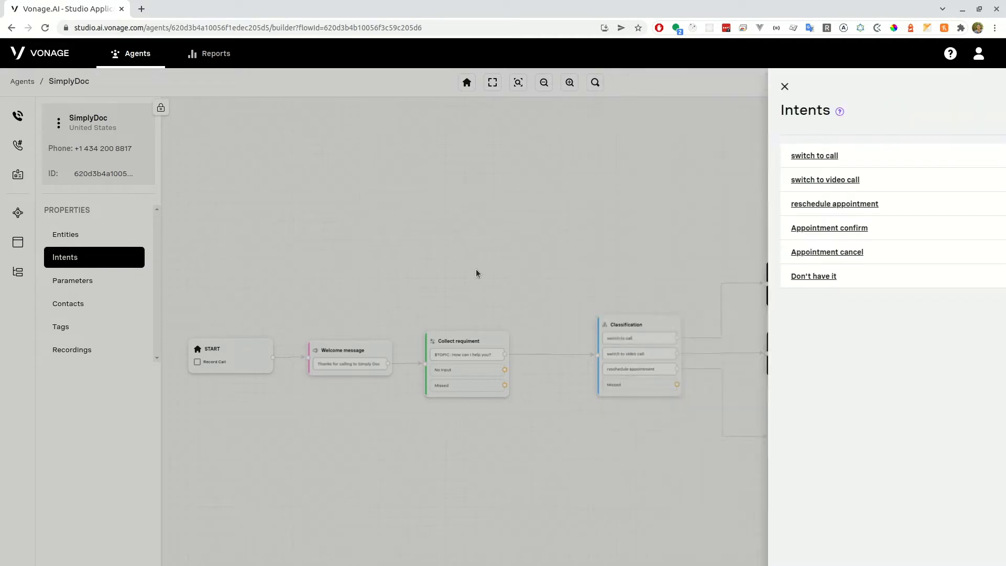
Step: Open the agent's parameters and review the custom parameters, their entities and the caller info parameters
{"action": "left_click", "coordinate": [70, 282]}
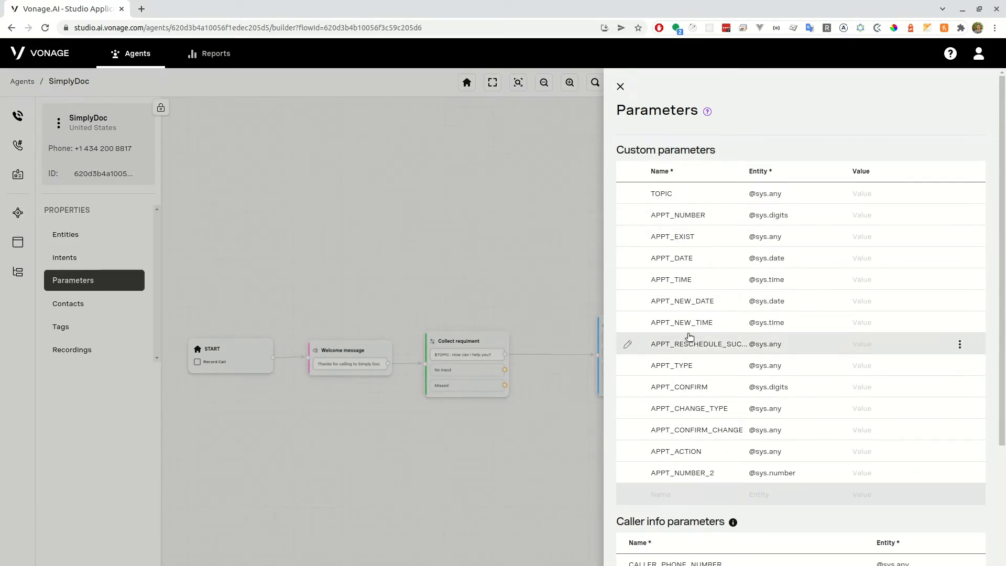
{"action": "scroll", "coordinate": [689, 337], "scroll_direction": "down", "scroll_amount": 1}
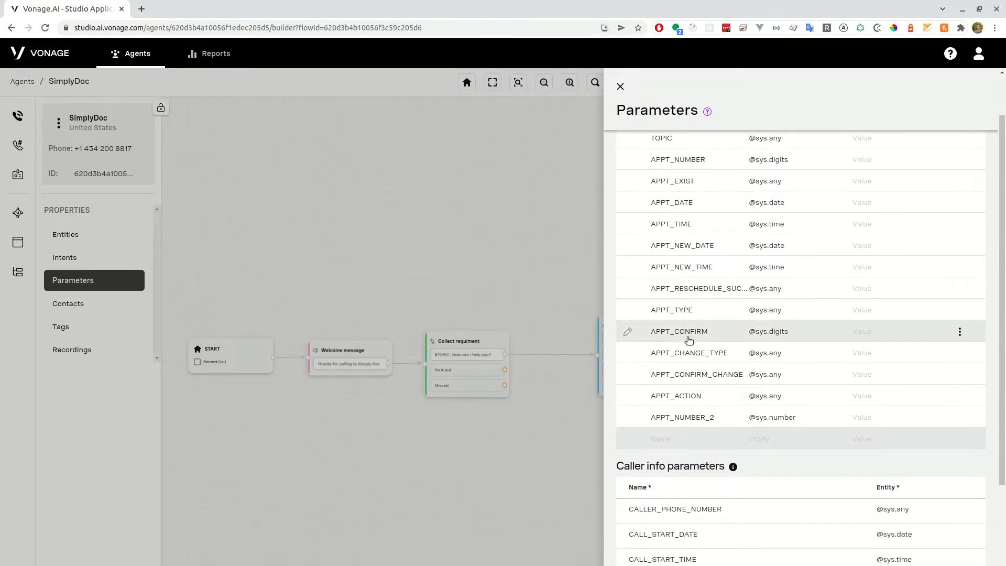
{"action": "scroll", "coordinate": [695, 340], "scroll_direction": "up", "scroll_amount": 1}
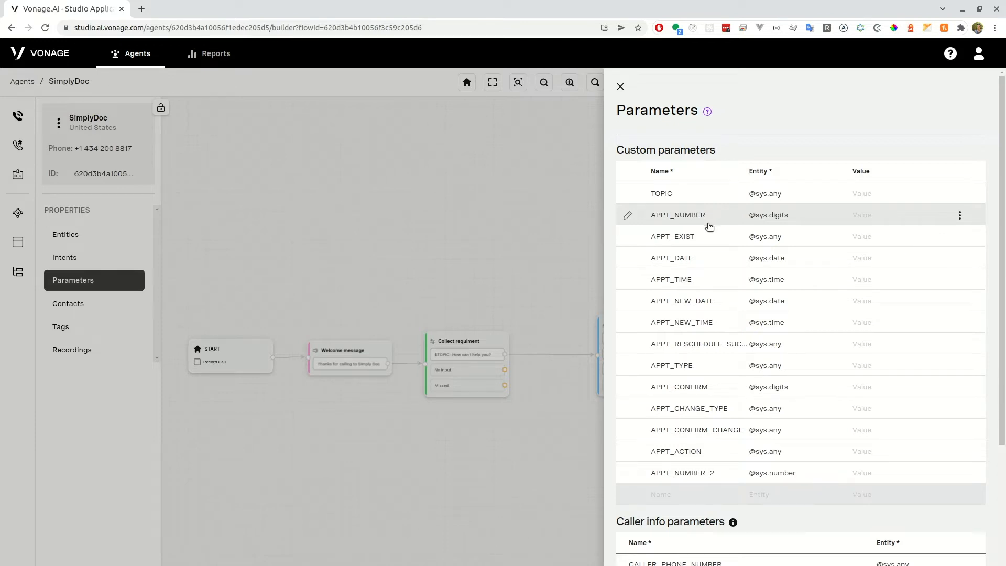
{"action": "scroll", "coordinate": [706, 297], "scroll_direction": "down", "scroll_amount": 4}
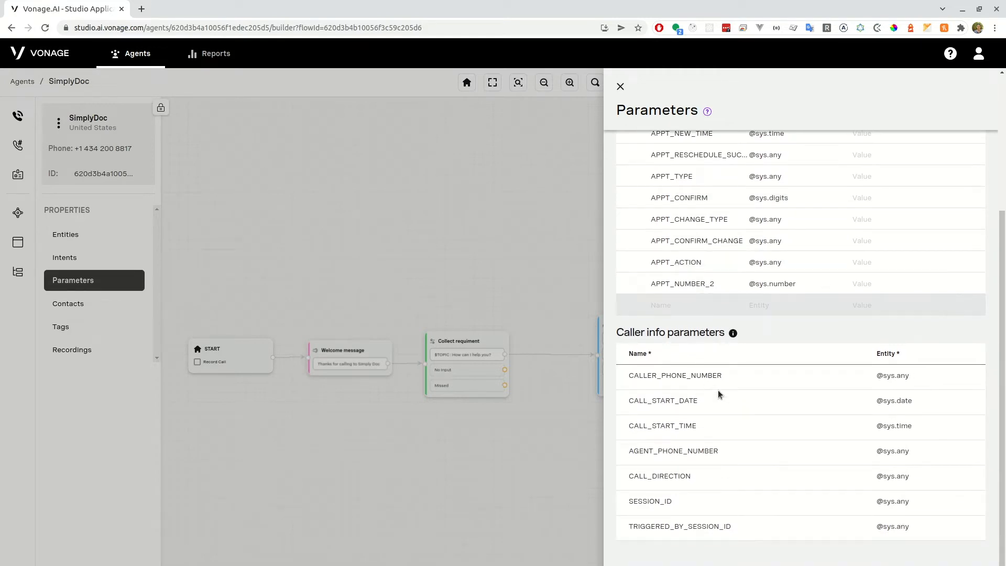
{"action": "scroll", "coordinate": [766, 360], "scroll_direction": "up", "scroll_amount": 3}
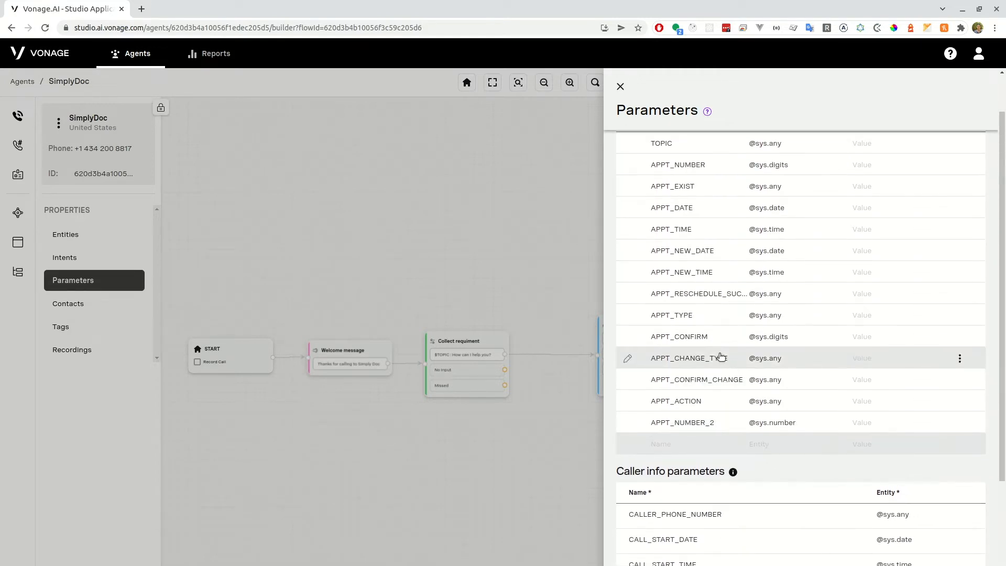
Step: Finish reviewing the agent's parameters, close them, and examine the START node's call recording and disconnected call settings
{"action": "scroll", "coordinate": [724, 328], "scroll_direction": "up", "scroll_amount": 1}
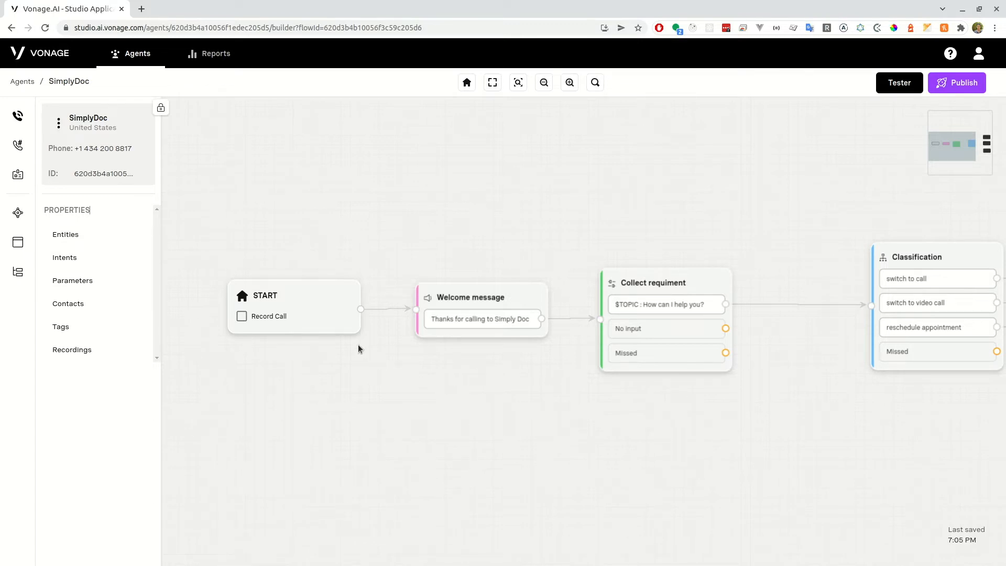
{"action": "left_click", "coordinate": [330, 304]}
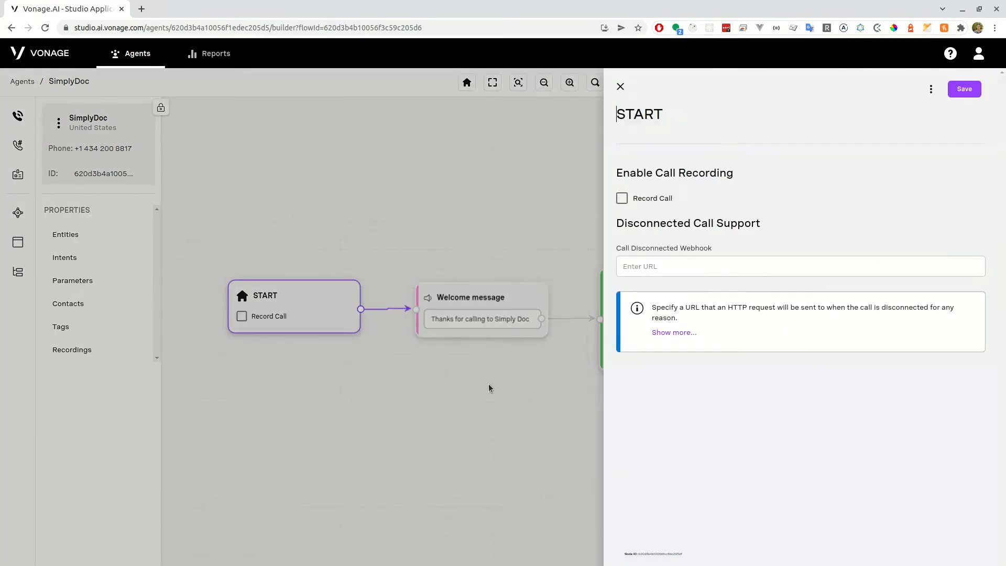
{"action": "left_click", "coordinate": [489, 388]}
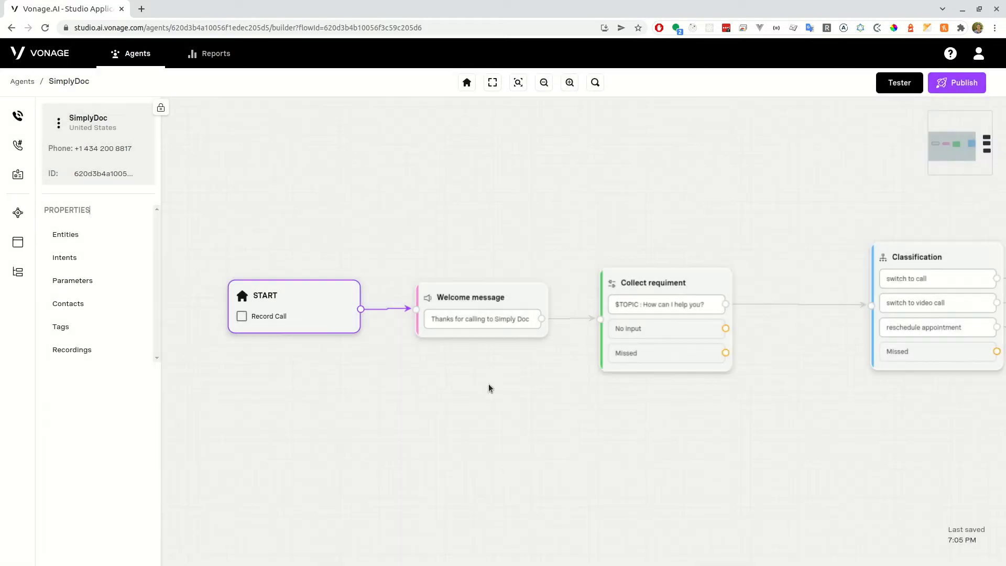
Step: Open the Welcome message node, review its text-to-speech response, and close it
{"action": "left_click_drag", "start_coordinate": [706, 427], "coordinate": [575, 407]}
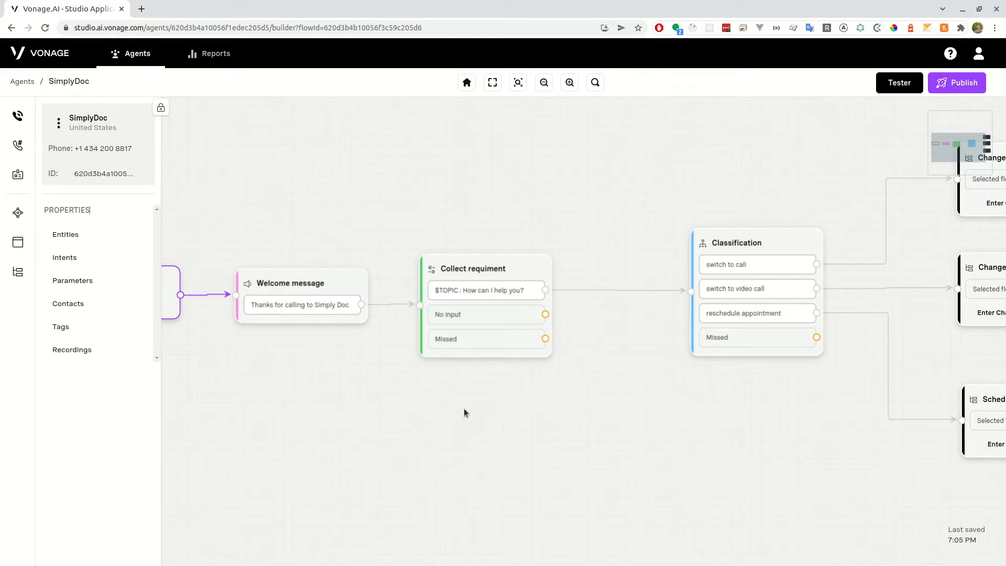
{"action": "left_click_drag", "start_coordinate": [465, 413], "coordinate": [530, 409]}
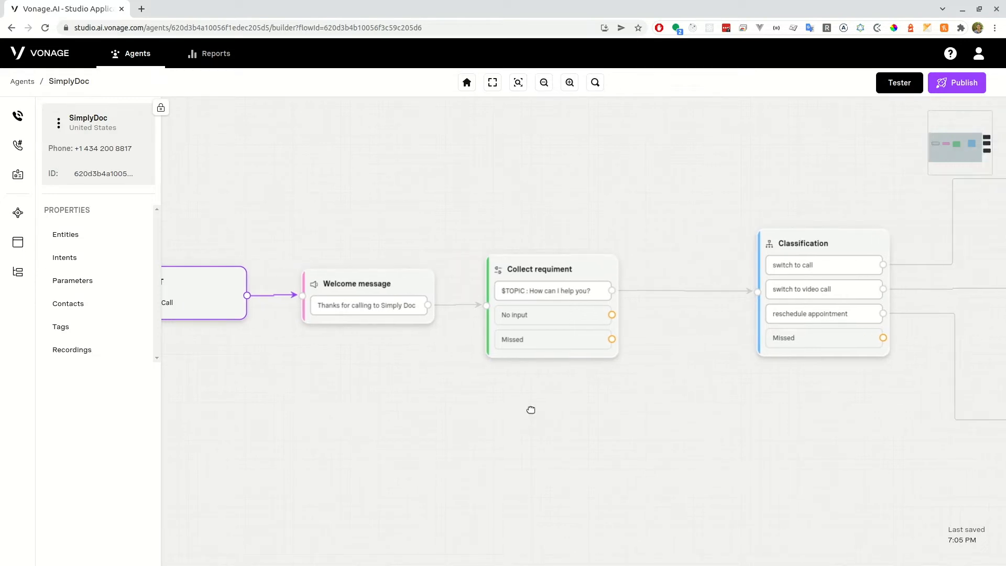
{"action": "left_click", "coordinate": [405, 288]}
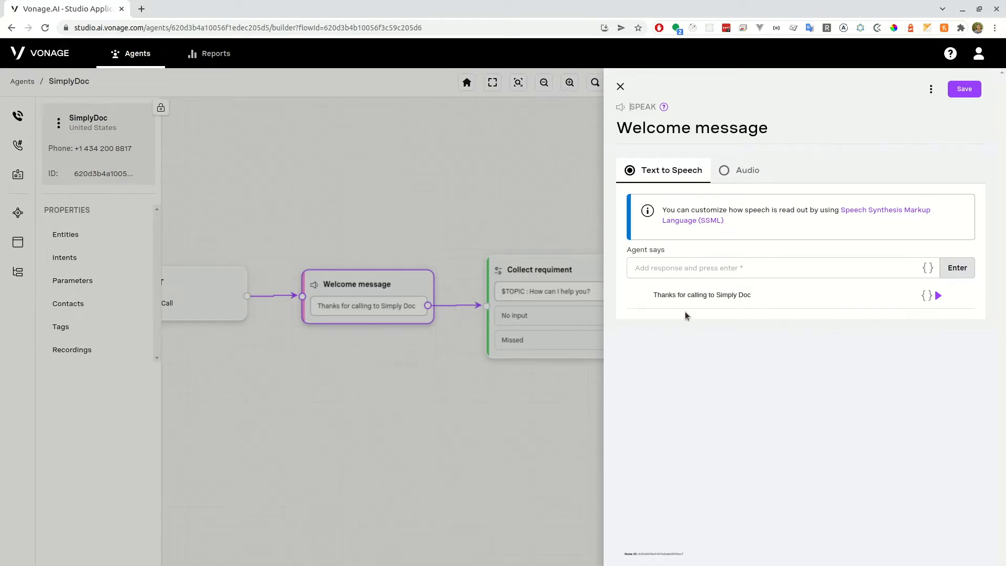
{"action": "left_click", "coordinate": [572, 393]}
{"action": "left_click", "coordinate": [592, 387]}
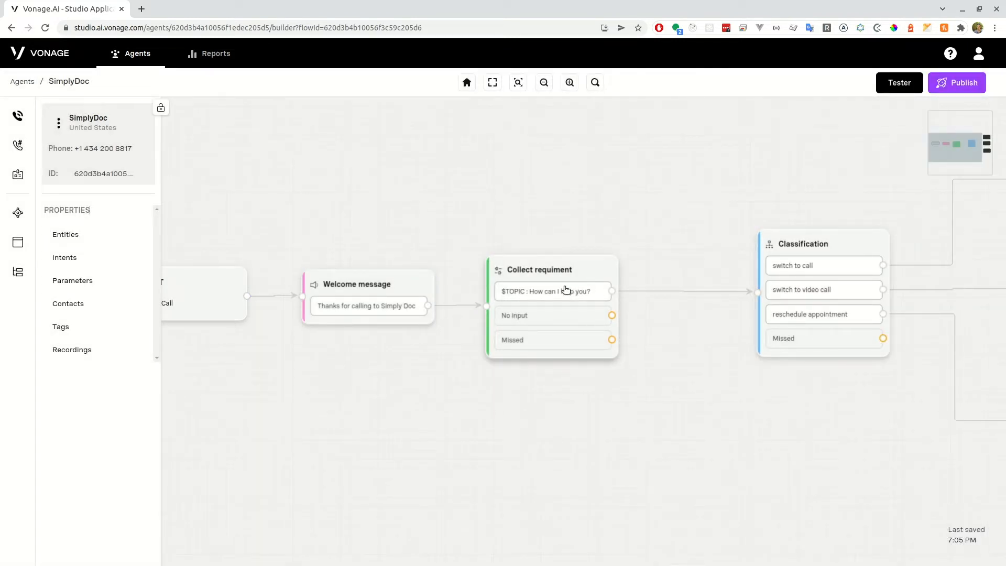
Step: Open the Collect requiment node, view its parameter choices and the parameter creation page, and leave the node without saving
{"action": "mouse_move", "coordinate": [581, 274]}
{"action": "left_click", "coordinate": [570, 312]}
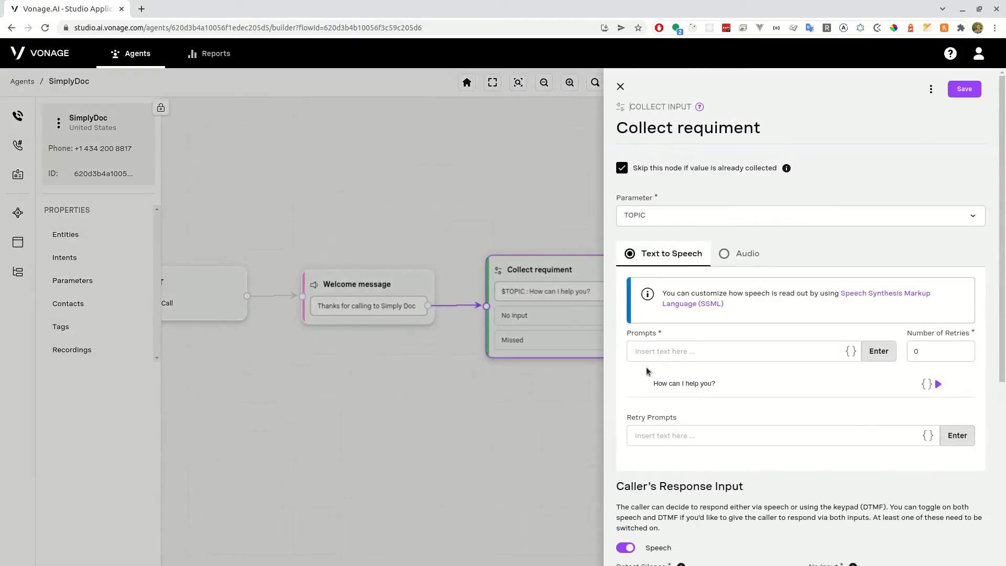
{"action": "left_click", "coordinate": [659, 218]}
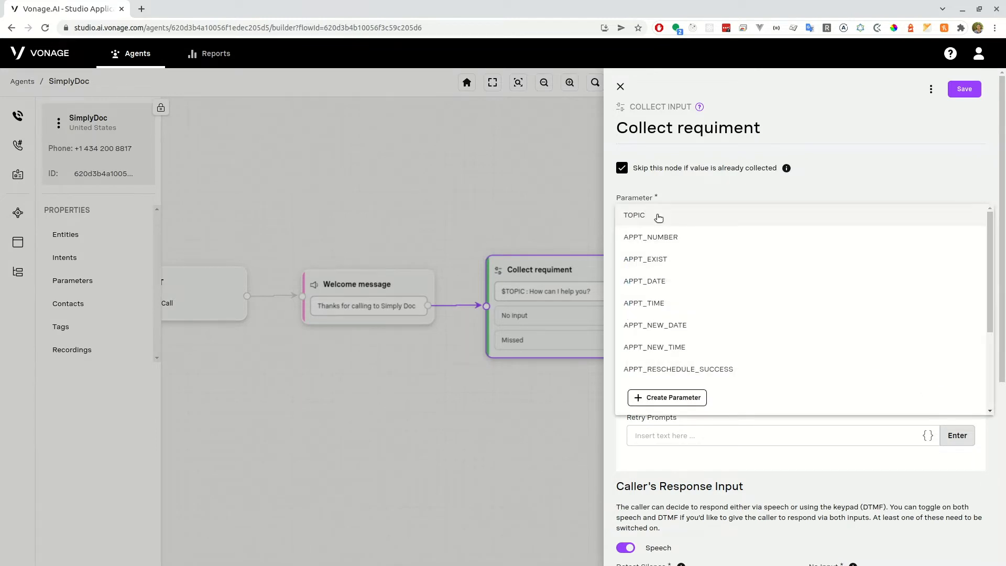
{"action": "left_click", "coordinate": [661, 397]}
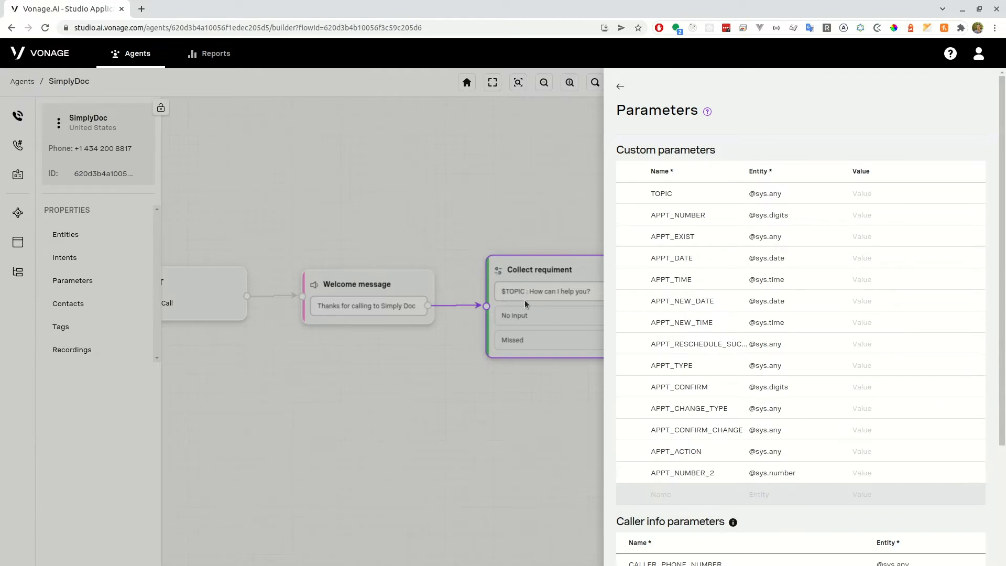
{"action": "left_click", "coordinate": [565, 286]}
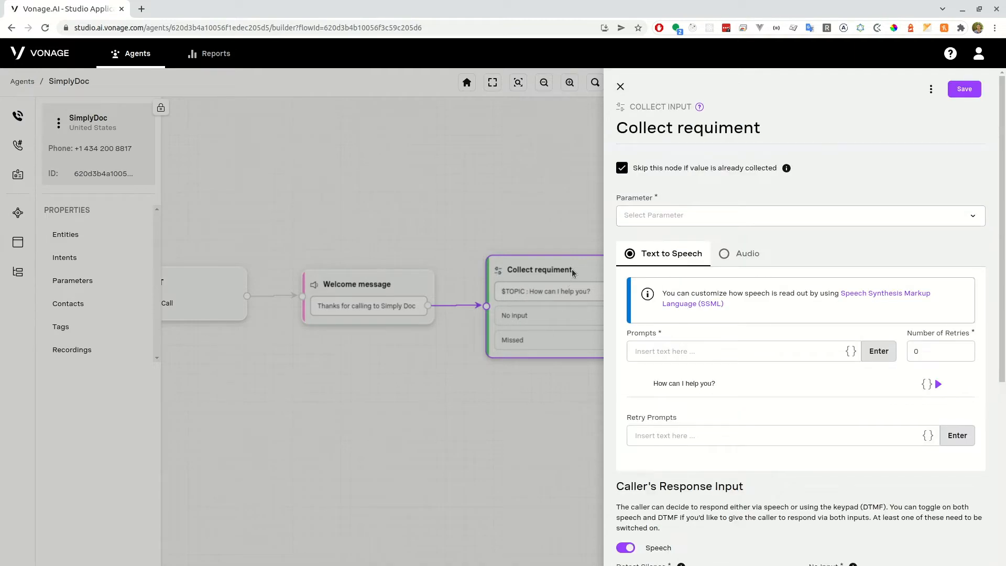
{"action": "left_click", "coordinate": [571, 268]}
{"action": "left_click", "coordinate": [529, 342]}
{"action": "left_click", "coordinate": [621, 87]}
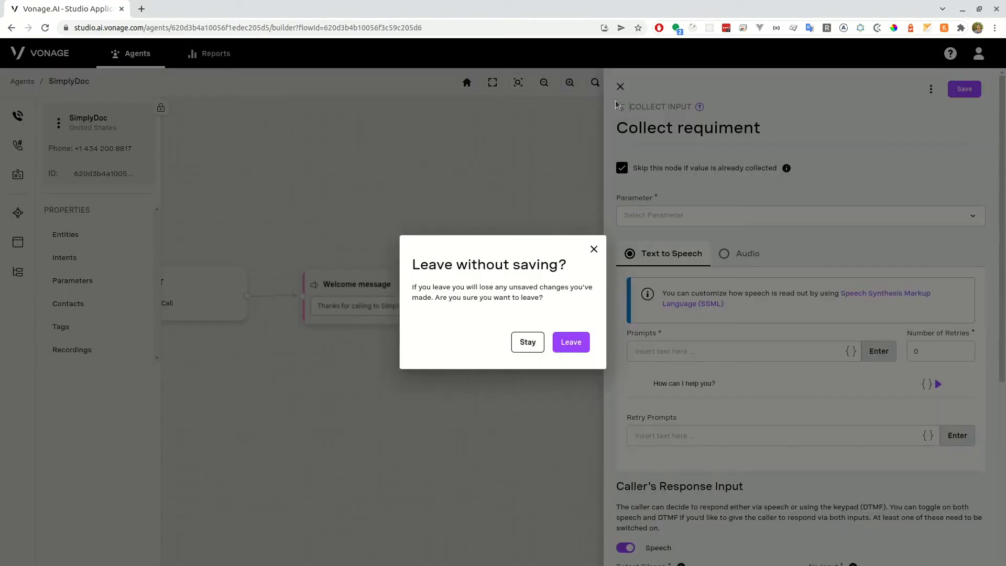
{"action": "left_click", "coordinate": [560, 350]}
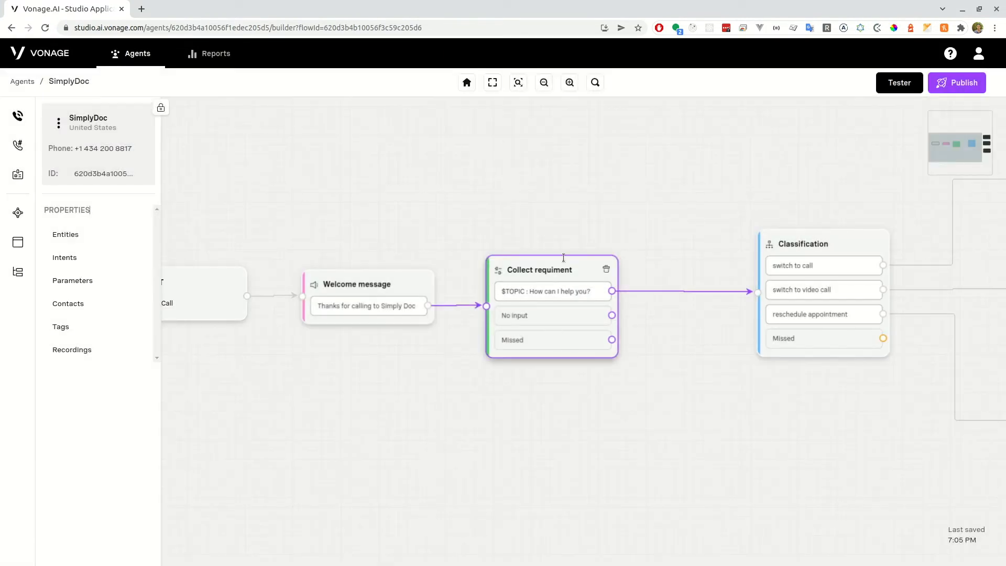
Step: Reopen the Collect requiment node and review the parameters available for storing the caller's answer
{"action": "left_click", "coordinate": [566, 318]}
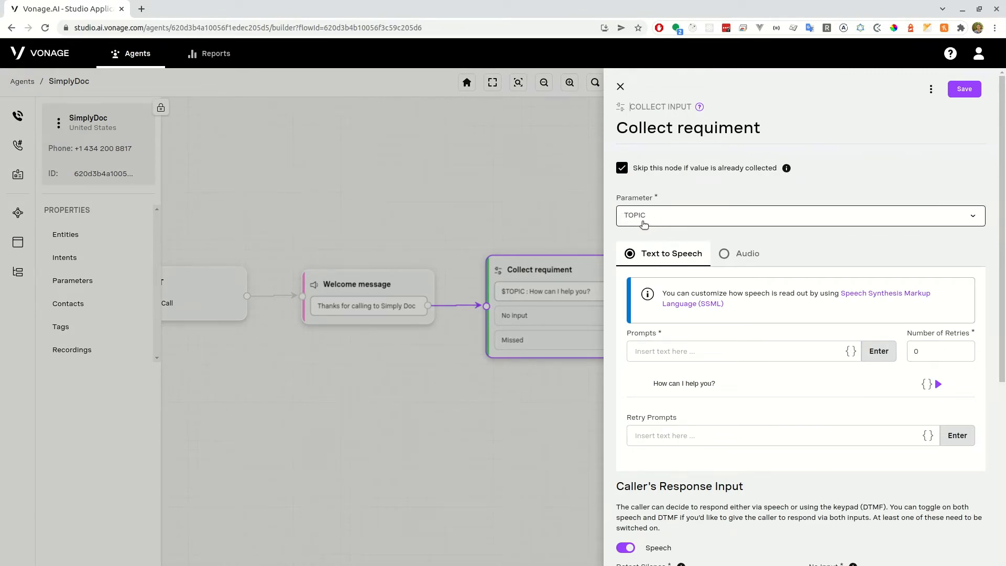
{"action": "left_click", "coordinate": [643, 217]}
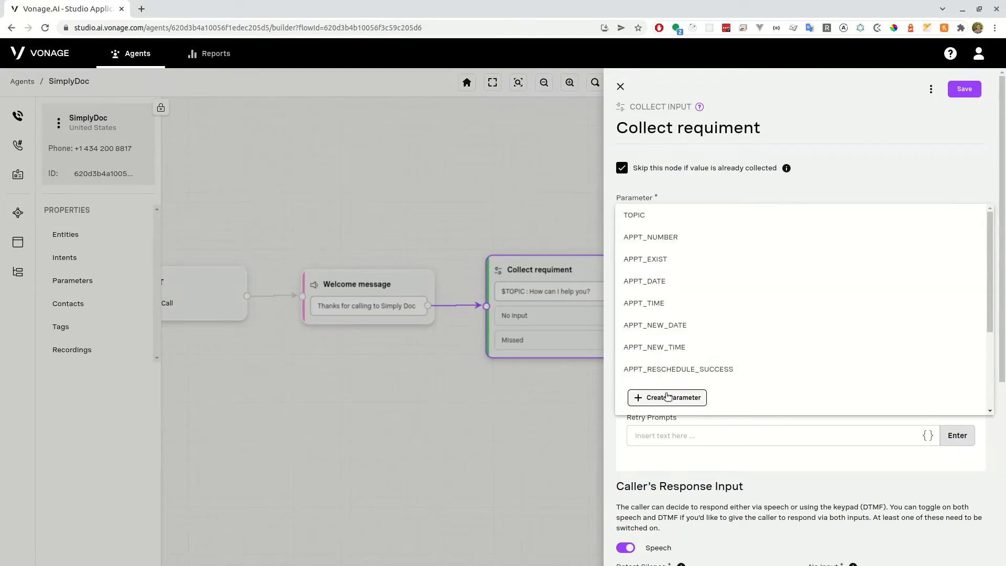
{"action": "scroll", "coordinate": [682, 356], "scroll_direction": "down", "scroll_amount": 3}
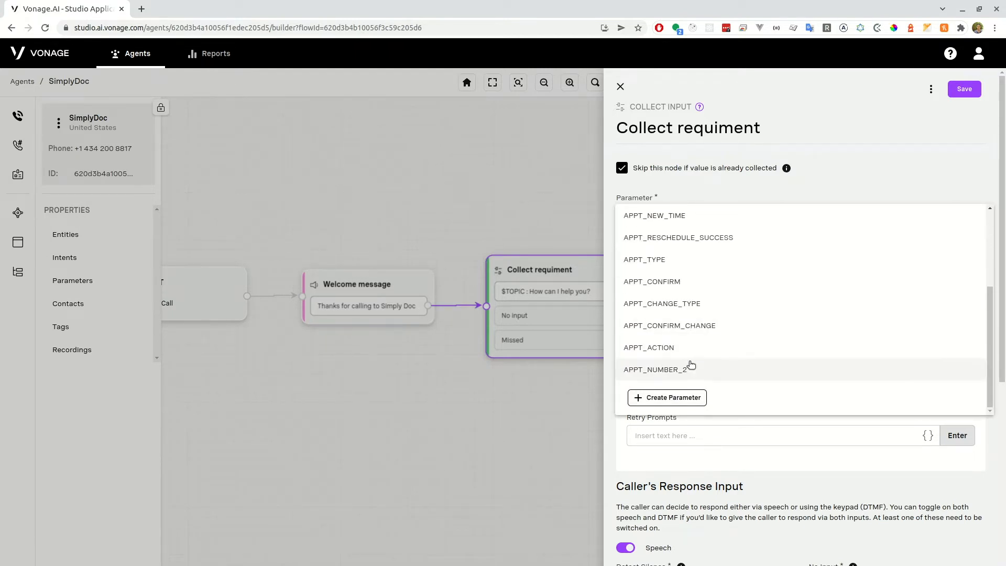
{"action": "scroll", "coordinate": [690, 365], "scroll_direction": "up", "scroll_amount": 3}
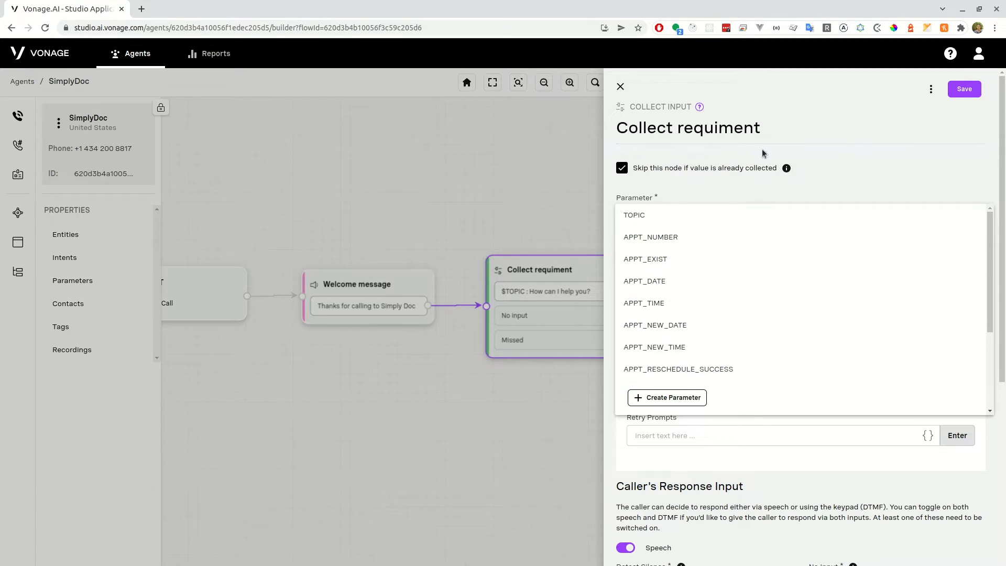
{"action": "left_click", "coordinate": [774, 130]}
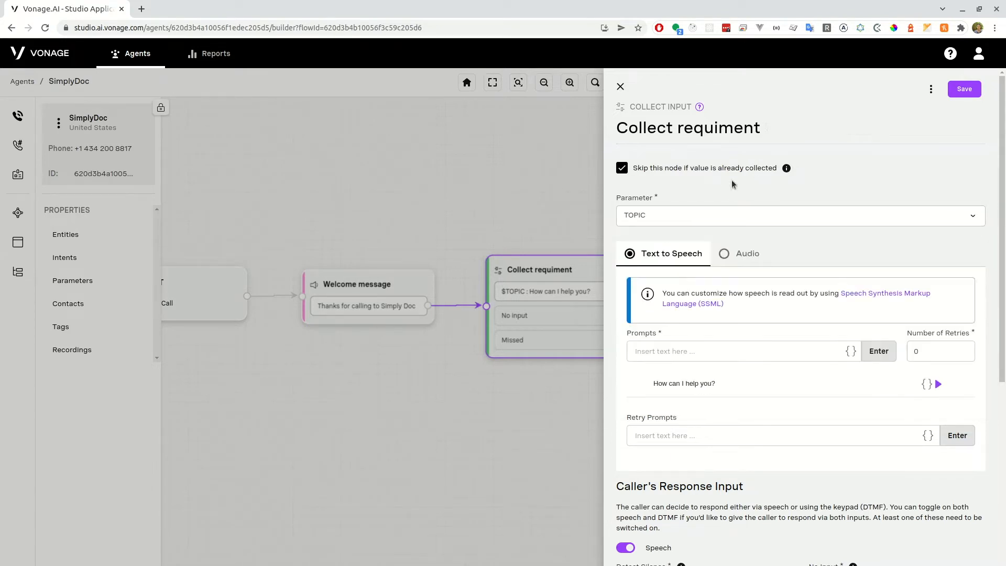
Step: Open parameter creation from the Collect requiment node, review the custom and caller info parameters, and return to the node
{"action": "left_click", "coordinate": [679, 222]}
{"action": "left_click", "coordinate": [641, 397]}
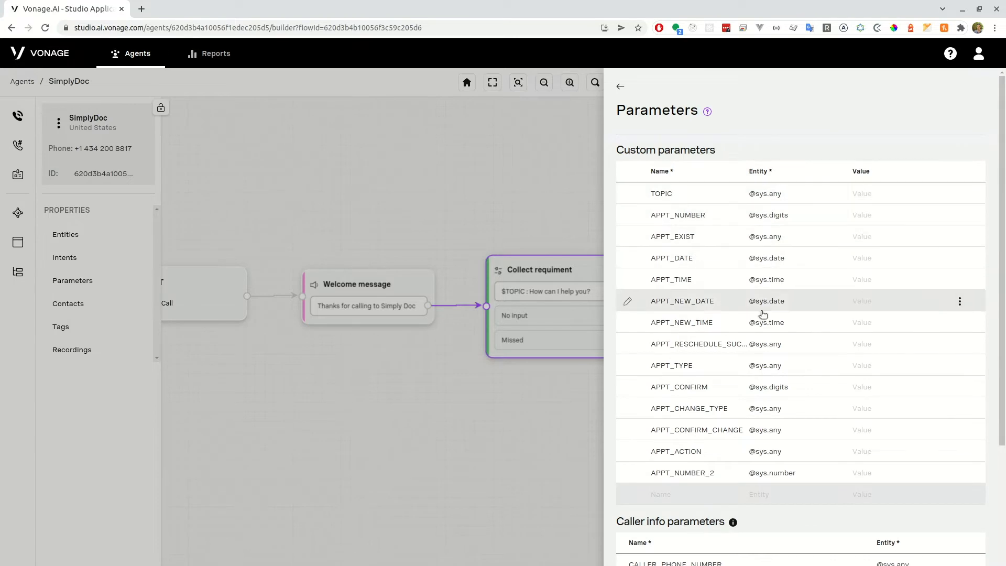
{"action": "scroll", "coordinate": [775, 366], "scroll_direction": "down", "scroll_amount": 2}
{"action": "scroll", "coordinate": [767, 396], "scroll_direction": "up", "scroll_amount": 2}
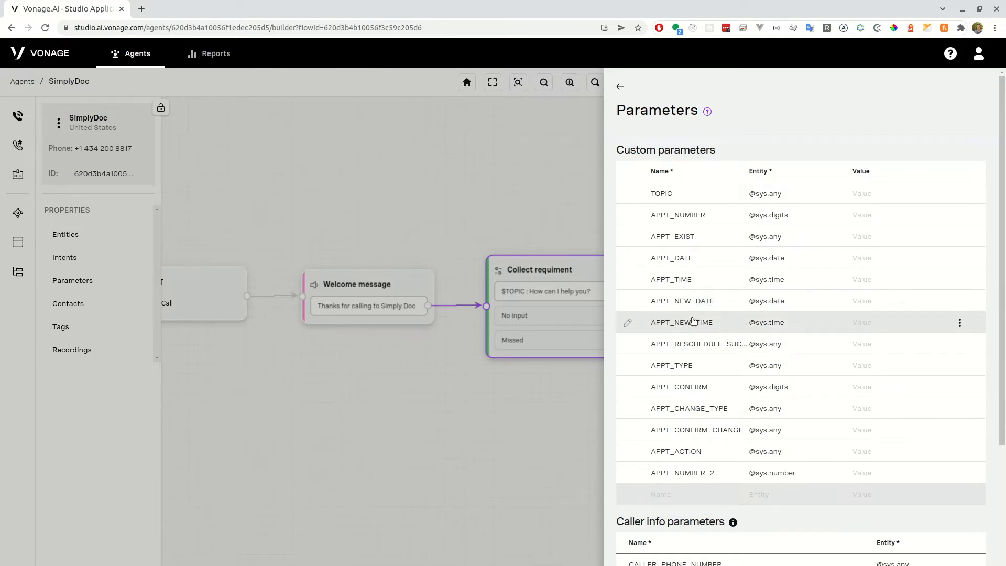
{"action": "scroll", "coordinate": [681, 336], "scroll_direction": "down", "scroll_amount": 3}
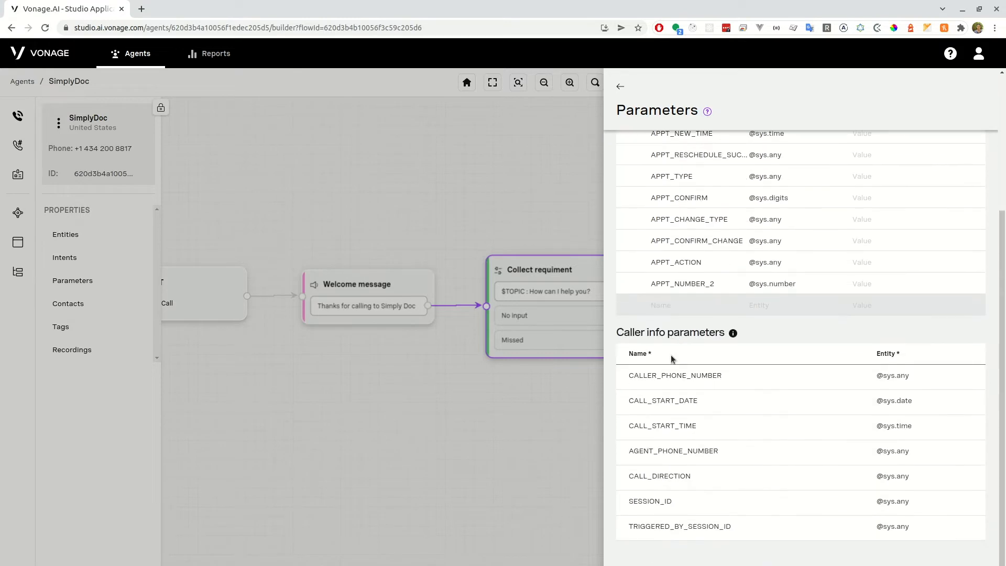
{"action": "scroll", "coordinate": [672, 359], "scroll_direction": "up", "scroll_amount": 3}
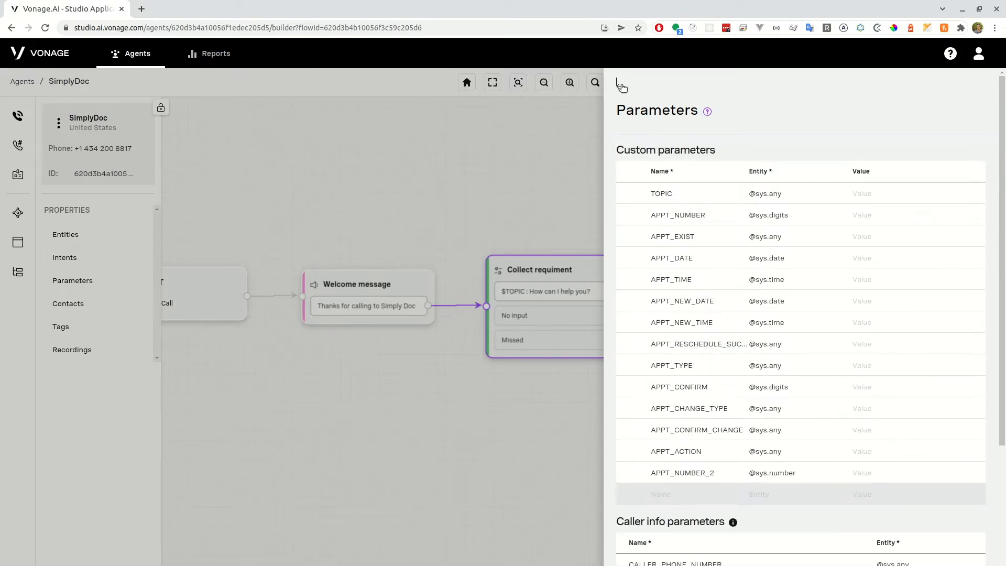
{"action": "left_click", "coordinate": [620, 86]}
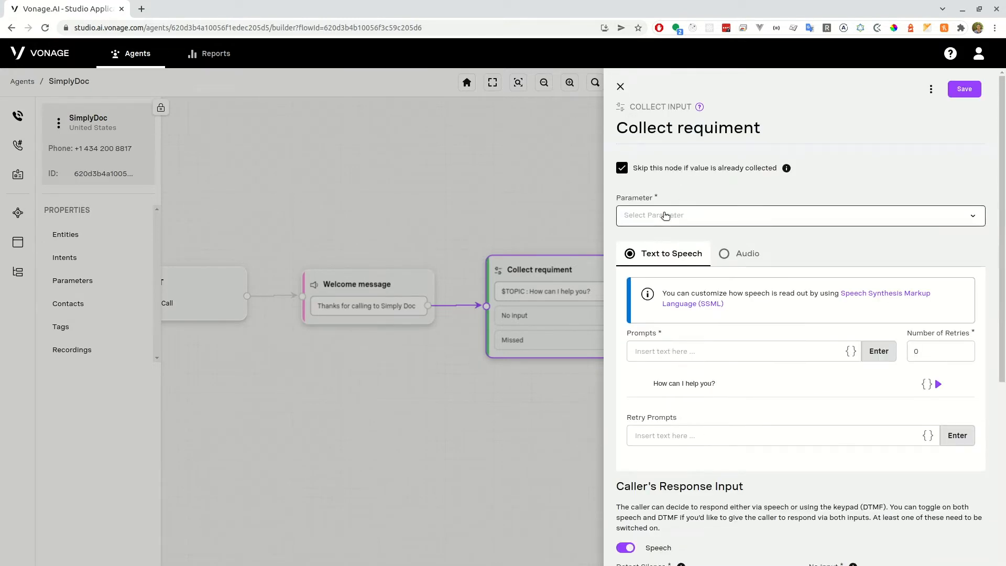
Step: Set the Collect requiment node's parameter to TOPIC, review its prompt and speech settings, and close the node
{"action": "left_click", "coordinate": [676, 214]}
{"action": "left_click", "coordinate": [663, 215]}
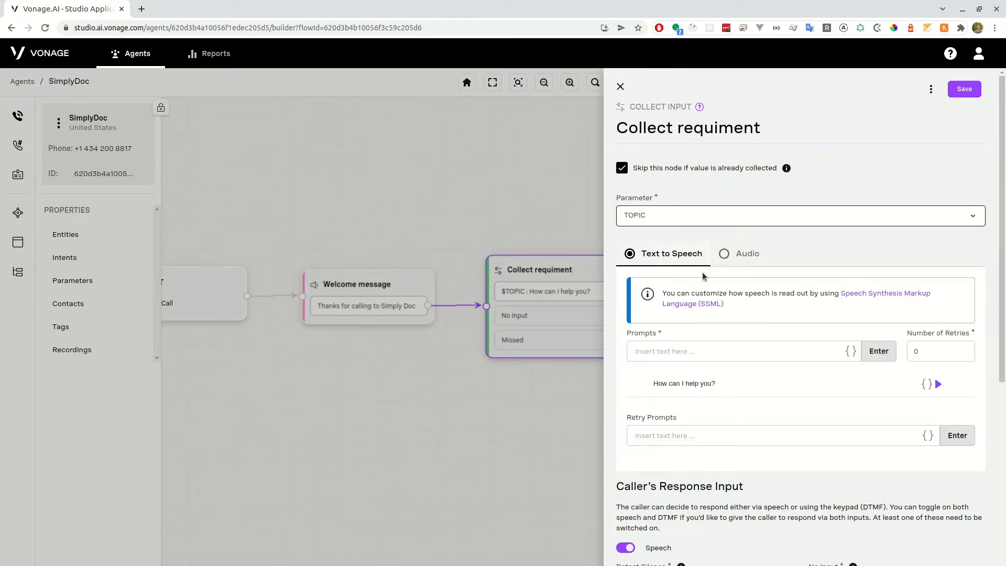
{"action": "scroll", "coordinate": [704, 276], "scroll_direction": "down", "scroll_amount": 1}
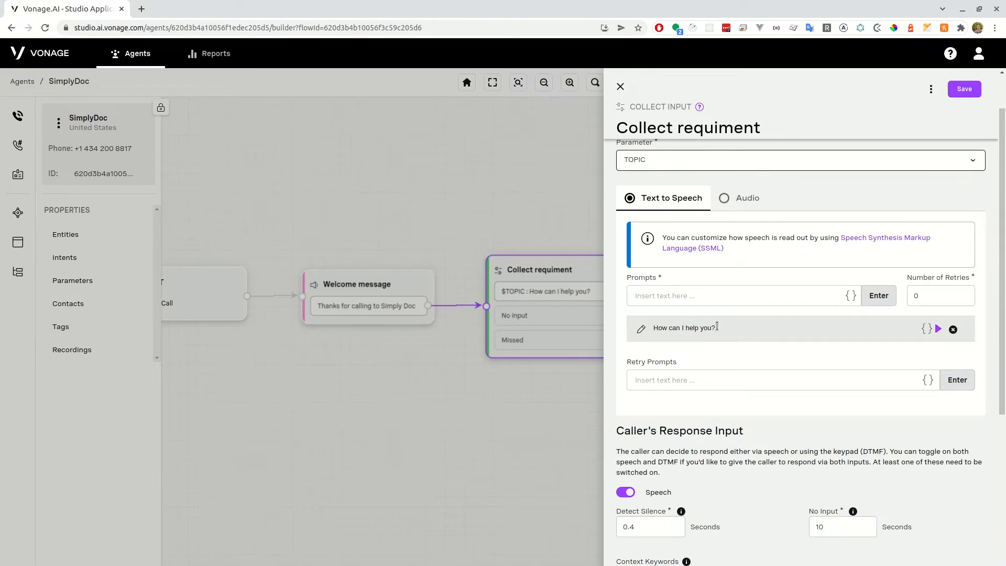
{"action": "left_click", "coordinate": [535, 373]}
Step: Open the Classification node, review its classification parameter and list of intents, and close it
{"action": "left_click_drag", "start_coordinate": [678, 351], "coordinate": [451, 338]}
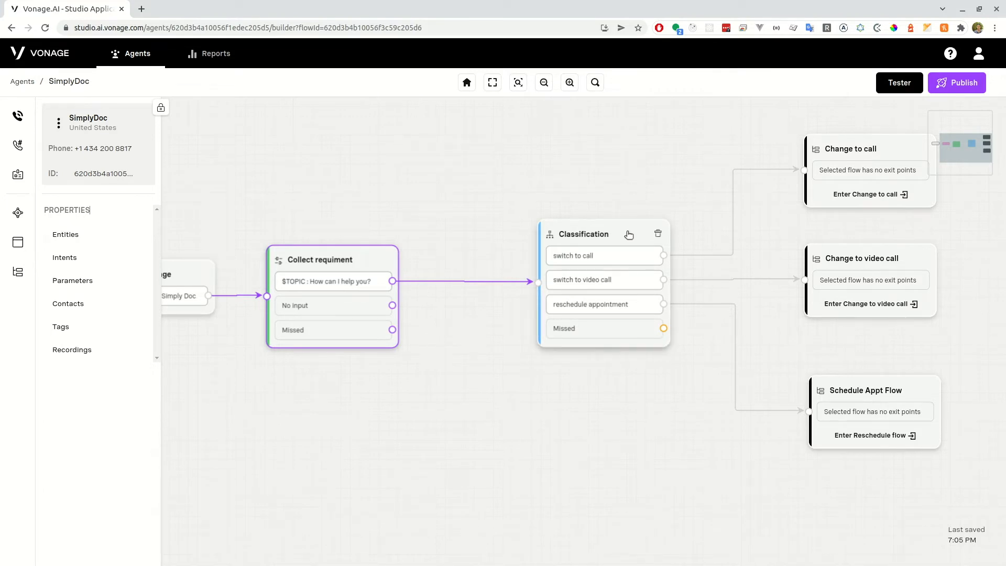
{"action": "left_click", "coordinate": [596, 331]}
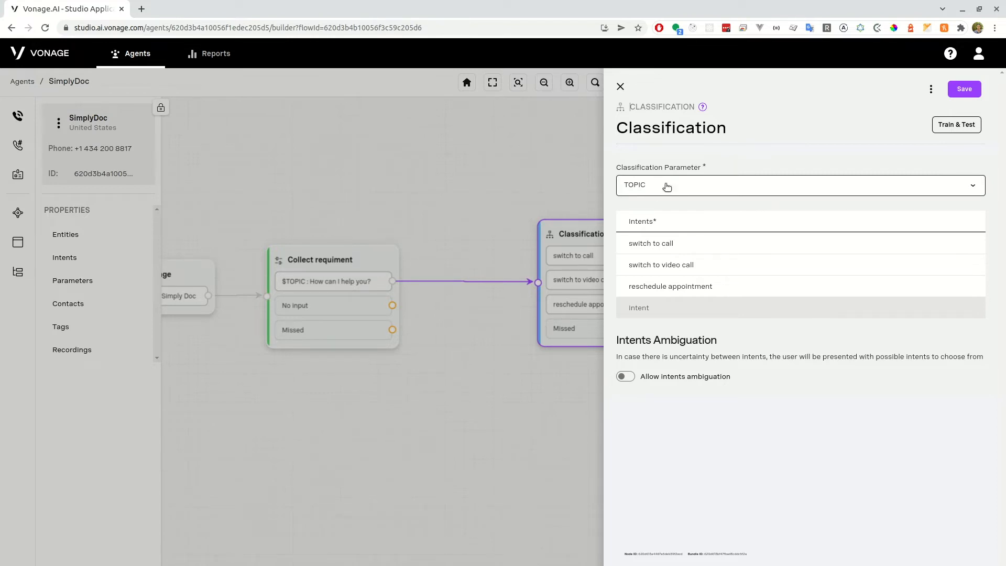
{"action": "left_click", "coordinate": [374, 233]}
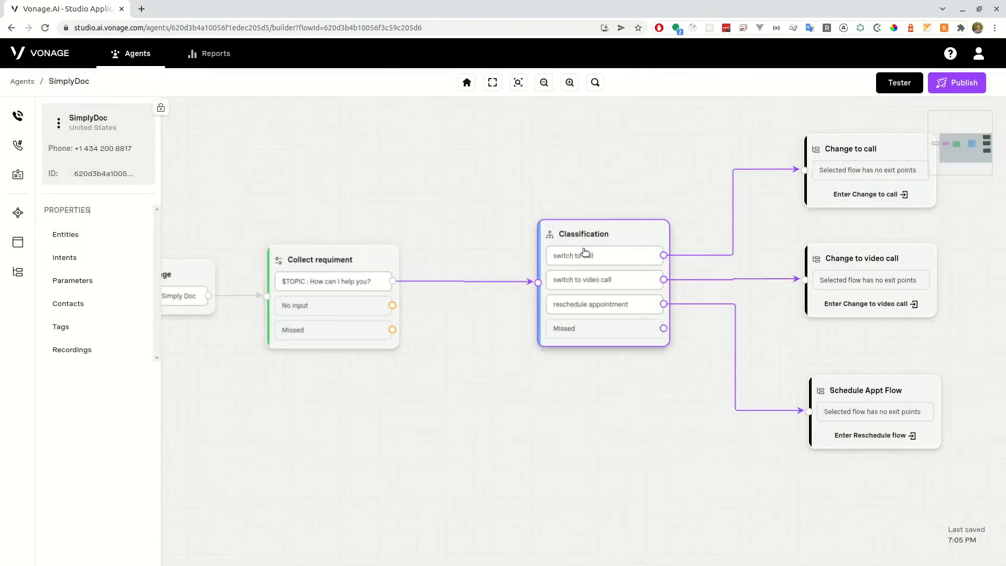
{"action": "left_click", "coordinate": [625, 234]}
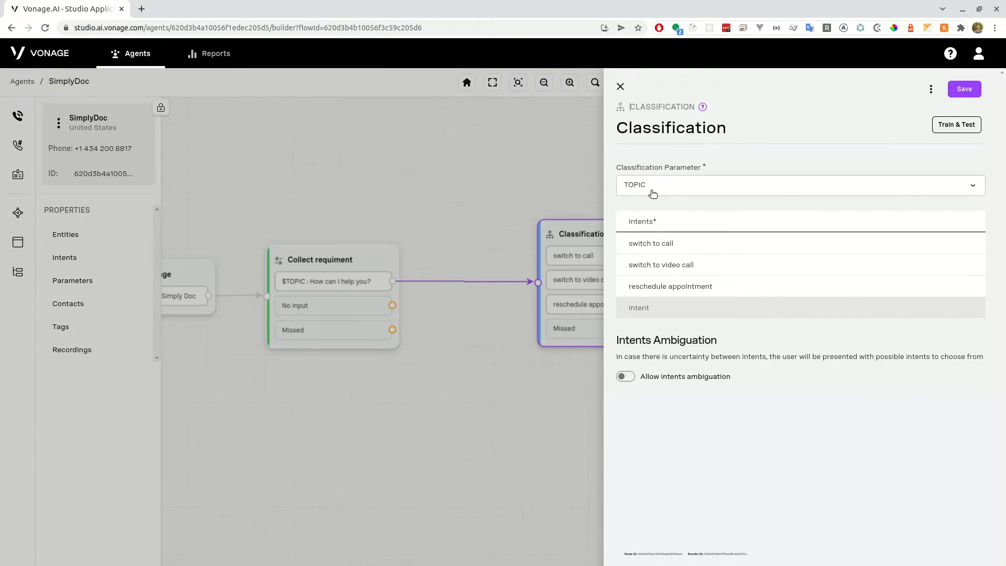
{"action": "left_click", "coordinate": [644, 187]}
{"action": "left_click", "coordinate": [645, 187]}
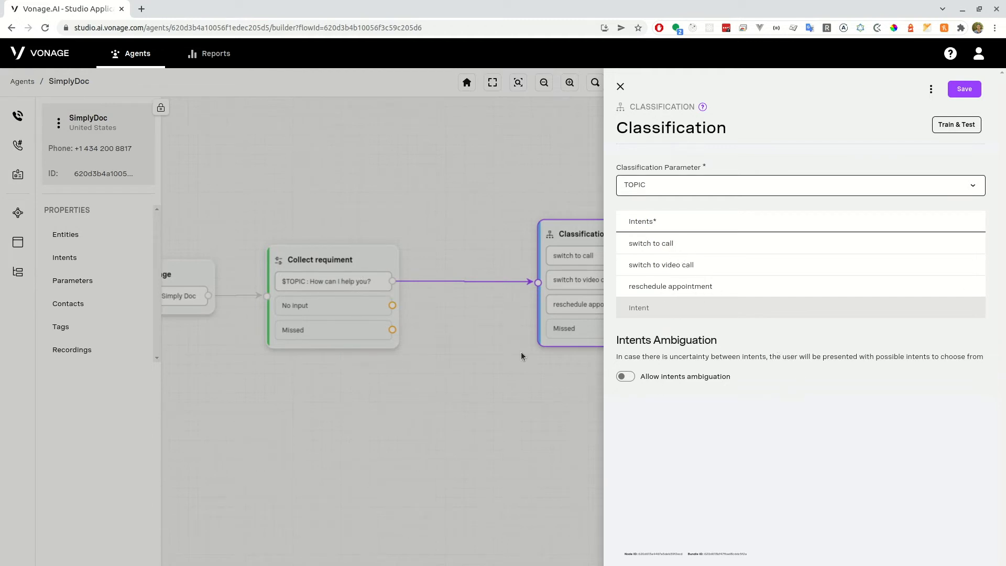
{"action": "left_click", "coordinate": [529, 369]}
Step: Examine how the Classification node's intents connect to the Change to call, Change to video call and Schedule Appt Flow nodes
{"action": "left_click_drag", "start_coordinate": [661, 400], "coordinate": [382, 407]}
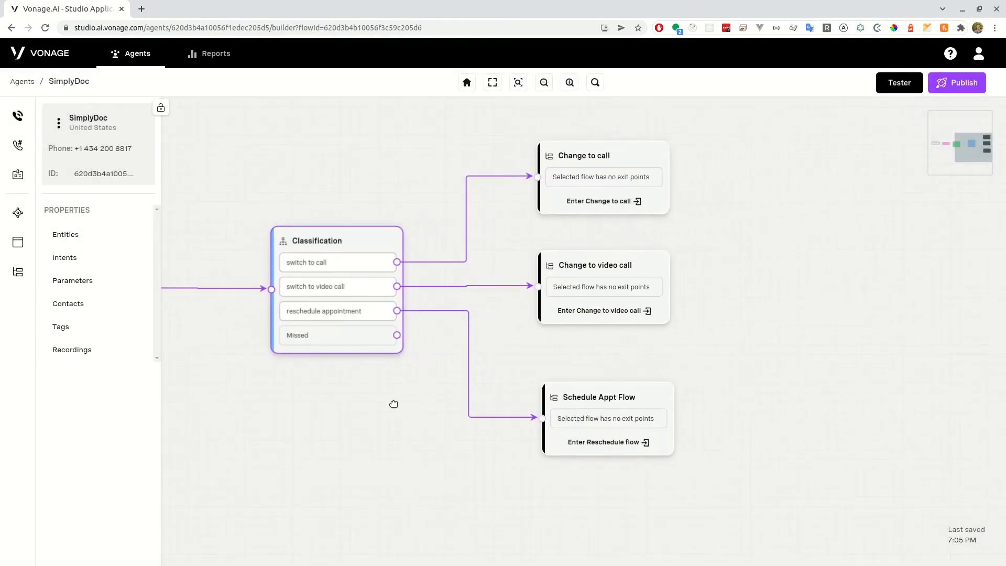
{"action": "left_click", "coordinate": [445, 341]}
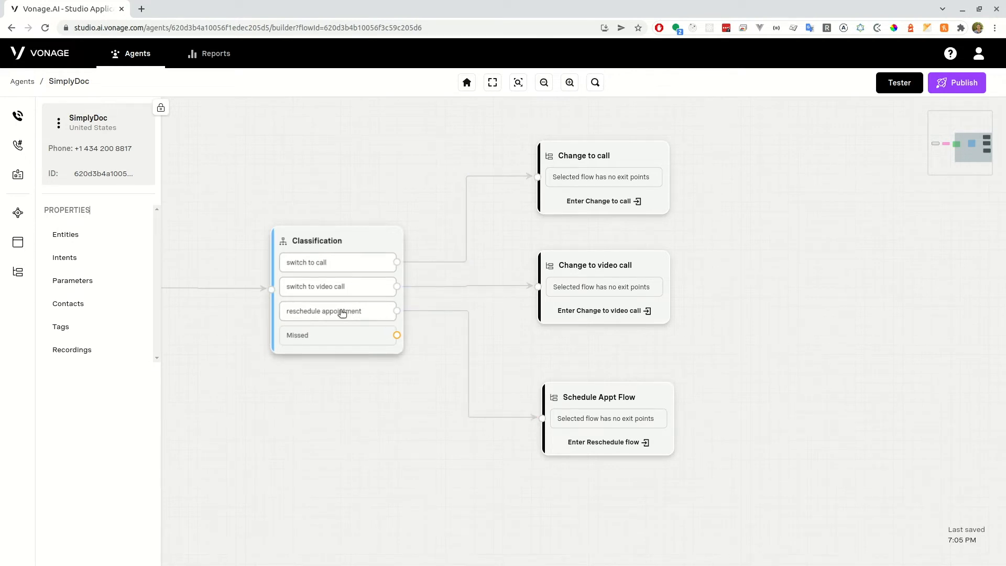
{"action": "left_click_drag", "start_coordinate": [243, 335], "coordinate": [508, 333]}
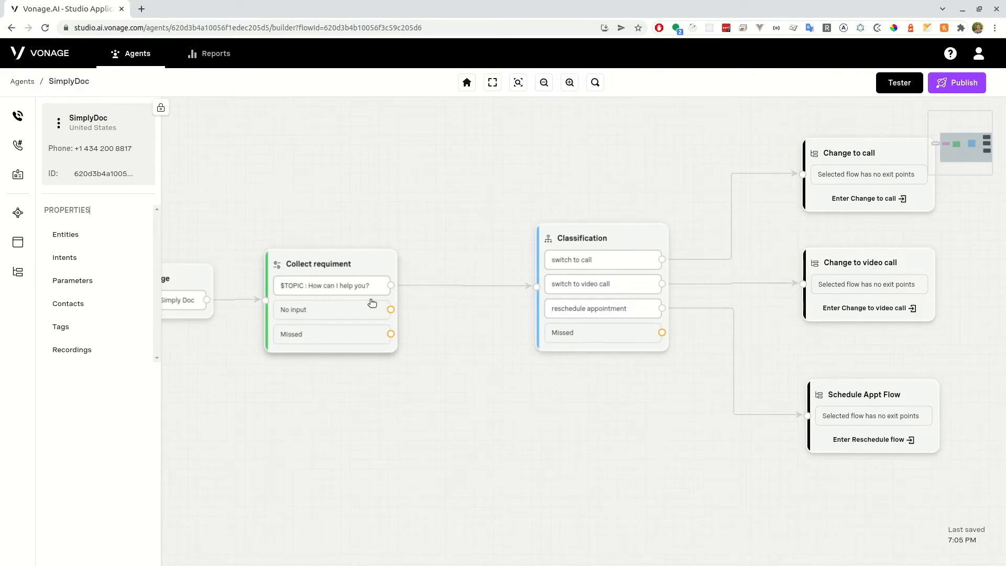
{"action": "left_click_drag", "start_coordinate": [498, 310], "coordinate": [425, 283]}
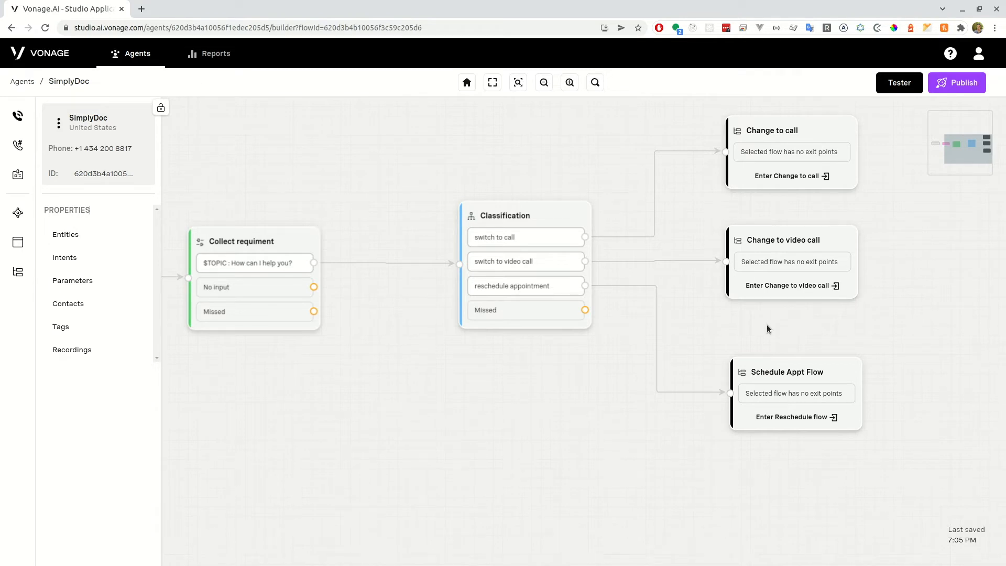
{"action": "left_click_drag", "start_coordinate": [729, 220], "coordinate": [624, 250]}
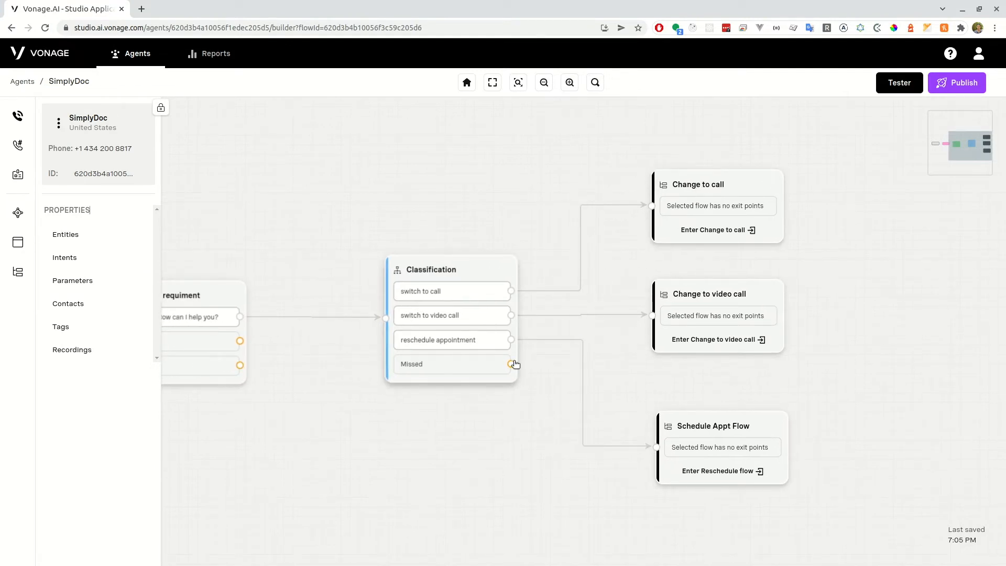
Step: Examine the Classification node's links to its three flow nodes, then display the agent's list of flows
{"action": "left_click_drag", "start_coordinate": [534, 372], "coordinate": [497, 376]}
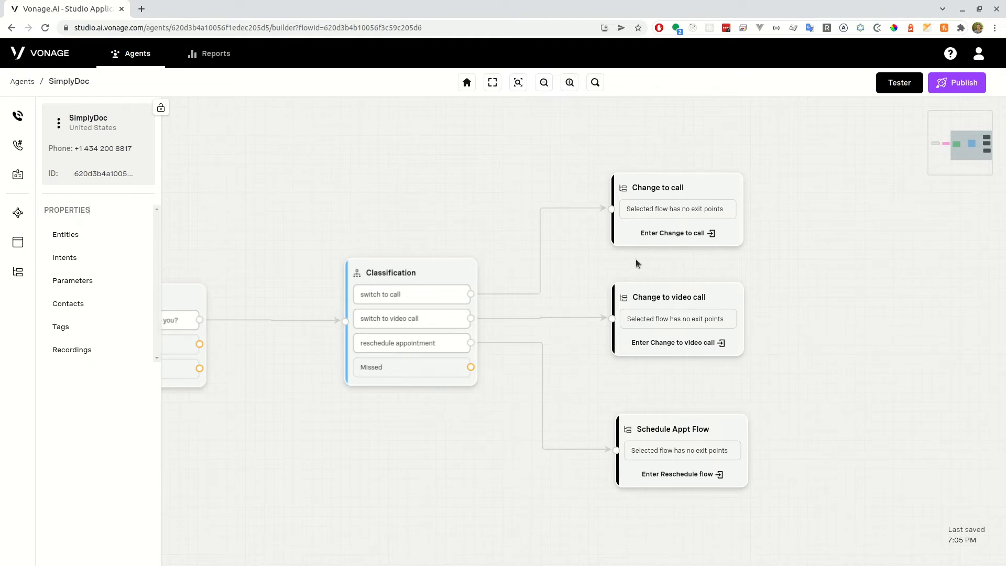
{"action": "left_click_drag", "start_coordinate": [600, 388], "coordinate": [625, 354]}
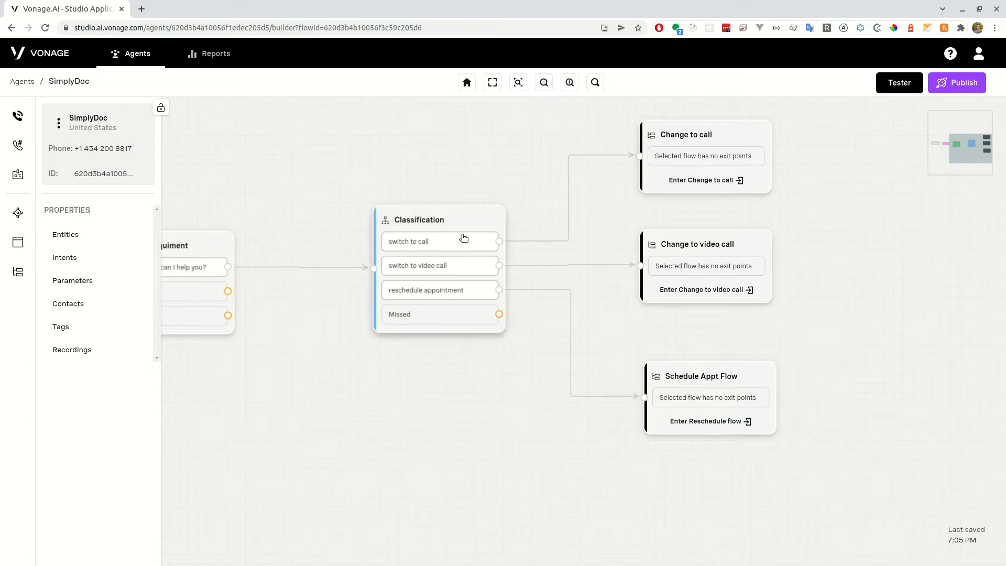
{"action": "left_click_drag", "start_coordinate": [314, 303], "coordinate": [442, 318]}
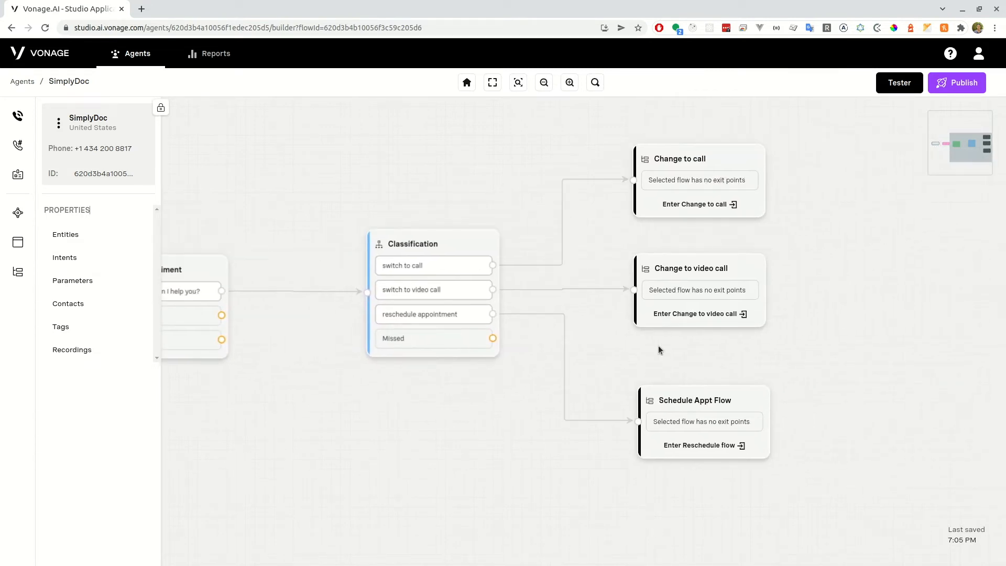
{"action": "left_click", "coordinate": [18, 242]}
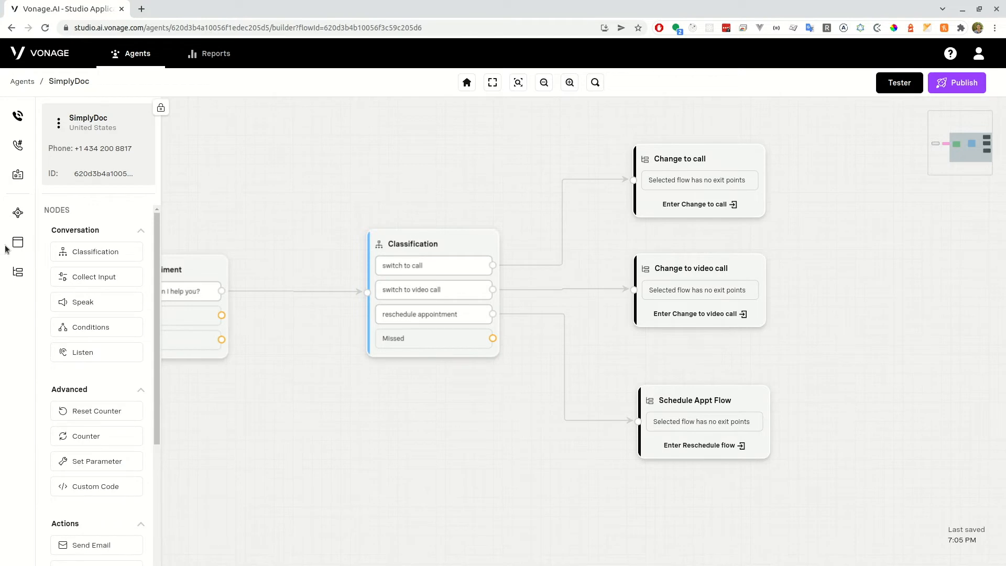
{"action": "left_click", "coordinate": [17, 273]}
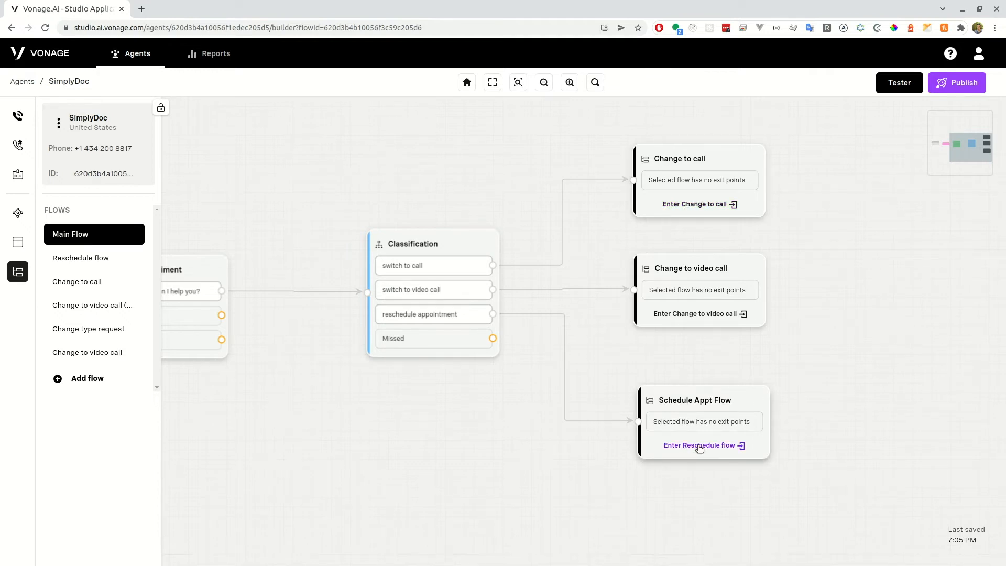
Step: Enter the Change to call flow from its node and view the START and Collect appt number nodes
{"action": "left_click", "coordinate": [686, 205]}
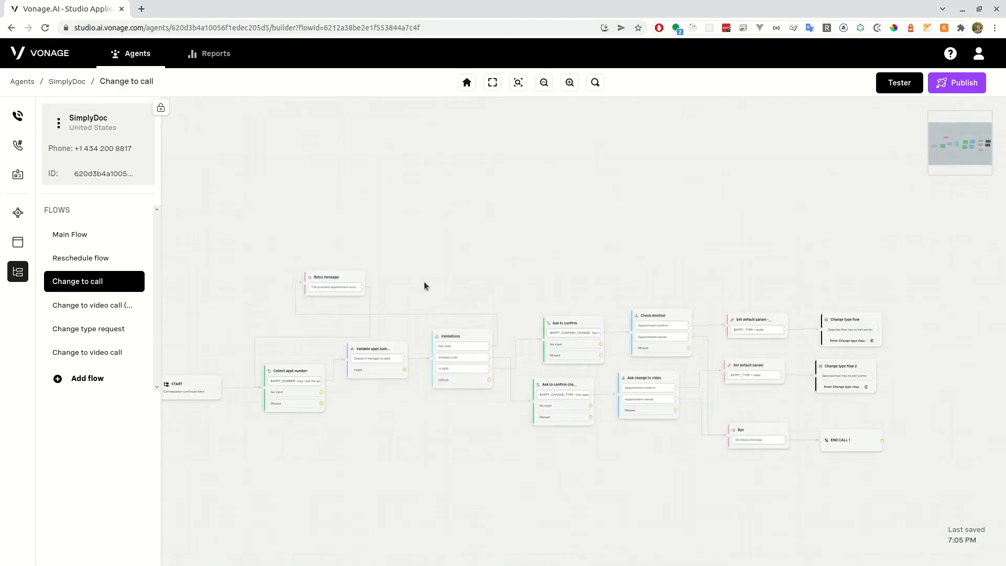
{"action": "left_click_drag", "start_coordinate": [243, 429], "coordinate": [297, 426]}
{"action": "scroll", "coordinate": [272, 414], "scroll_direction": "up", "scroll_amount": 5}
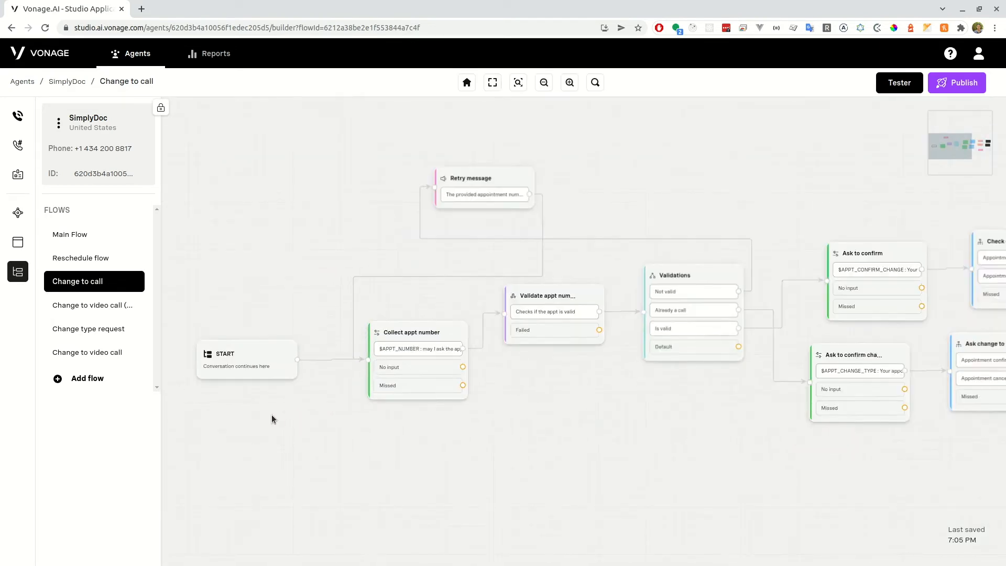
{"action": "left_click_drag", "start_coordinate": [295, 403], "coordinate": [342, 438]}
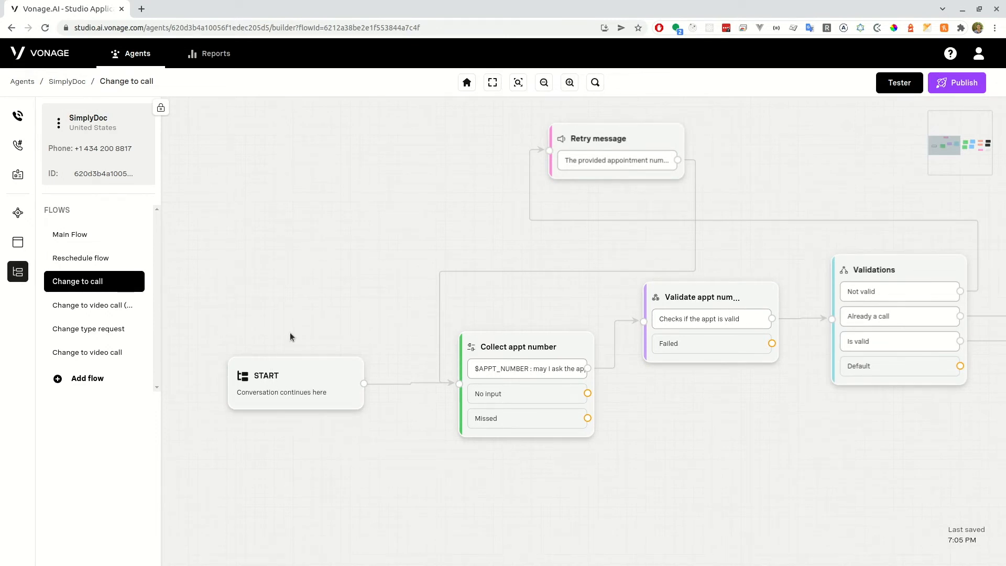
Step: Return to the Main Flow and review the switch to call branch from Classification to Change to call
{"action": "left_click", "coordinate": [90, 239]}
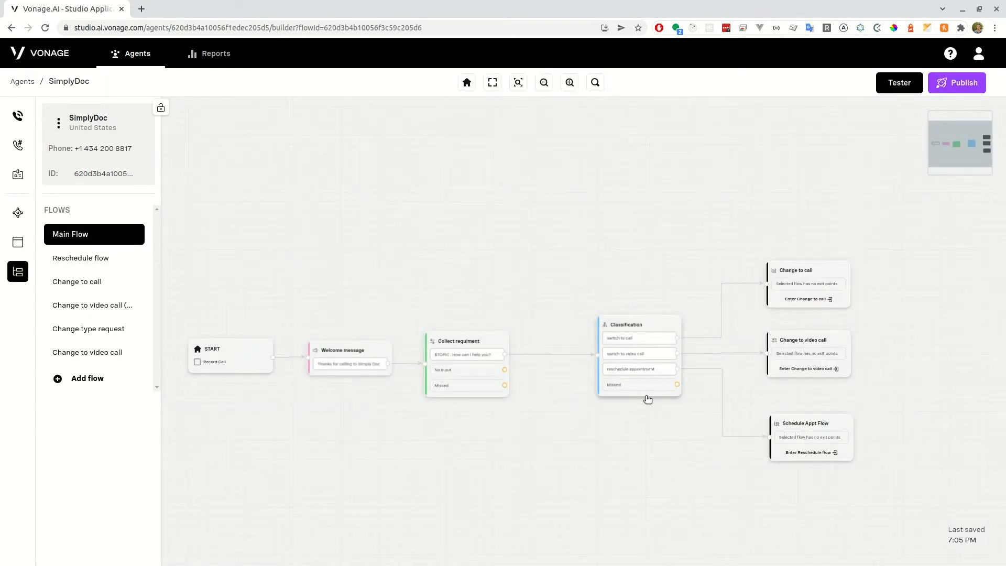
{"action": "scroll", "coordinate": [656, 409], "scroll_direction": "up", "scroll_amount": 5}
{"action": "left_click_drag", "start_coordinate": [768, 359], "coordinate": [608, 346]}
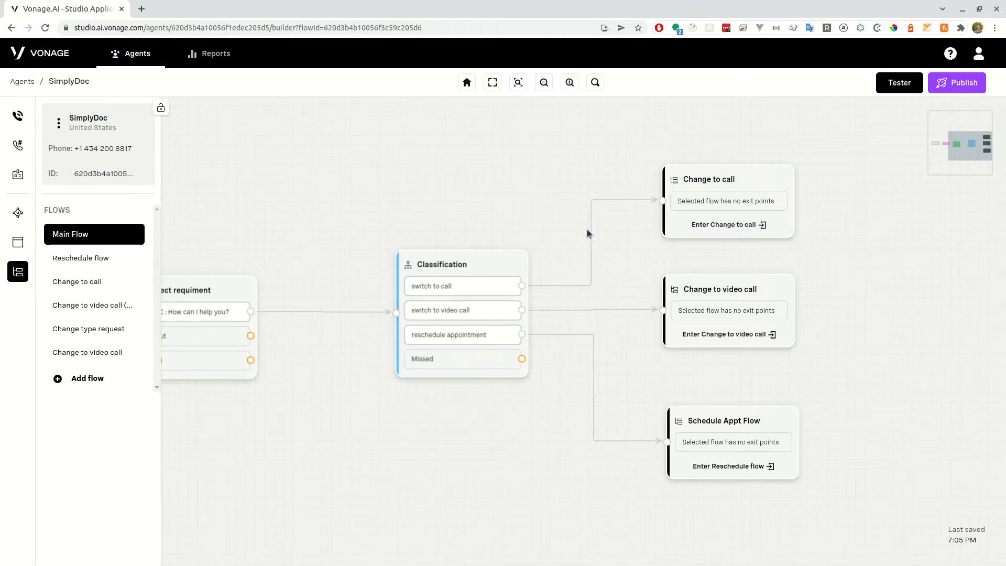
Step: Enter the Change to call flow again and examine its path from START through Collect appt number to Validations
{"action": "left_click", "coordinate": [727, 225]}
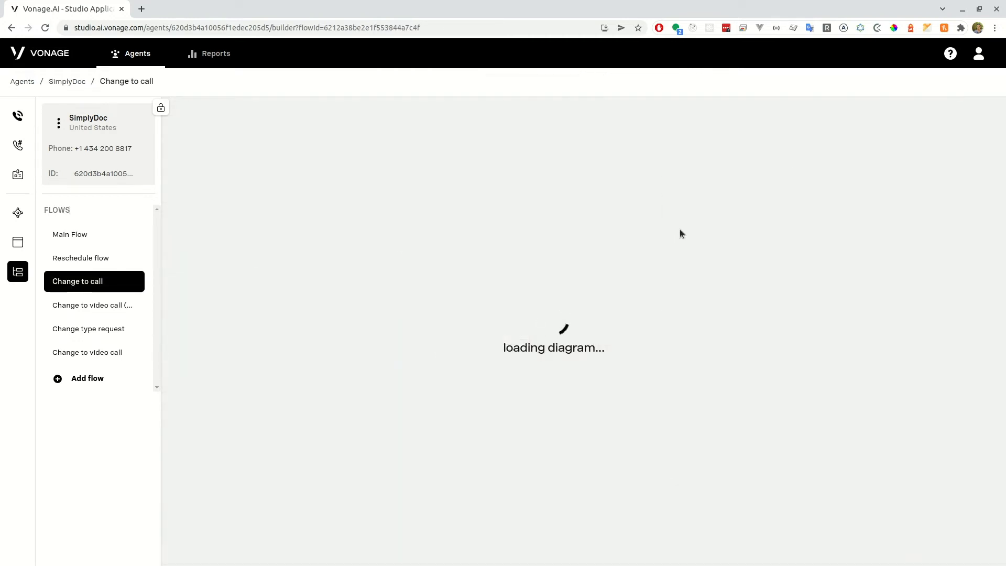
{"action": "scroll", "coordinate": [225, 390], "scroll_direction": "up", "scroll_amount": 5}
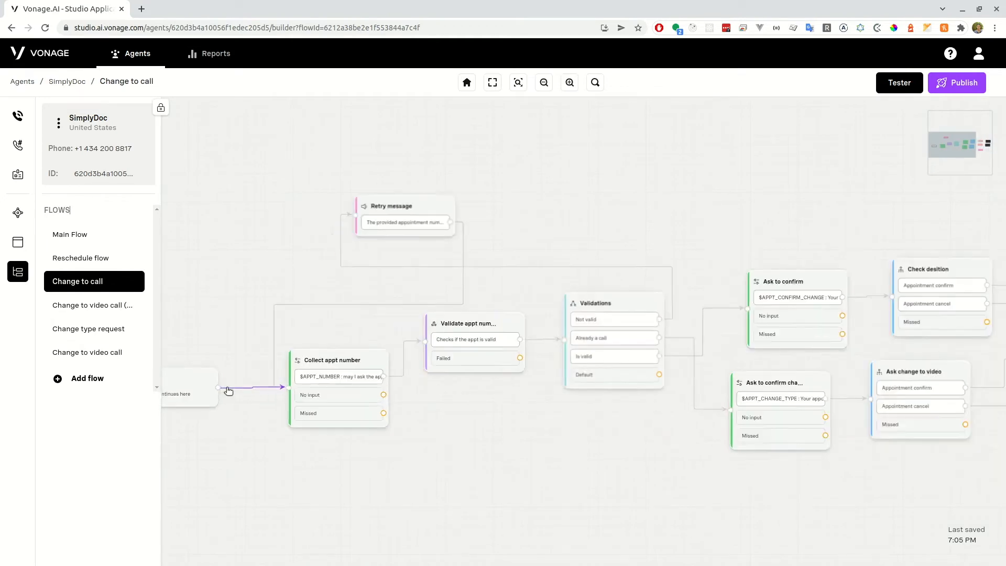
{"action": "left_click_drag", "start_coordinate": [255, 429], "coordinate": [447, 398]}
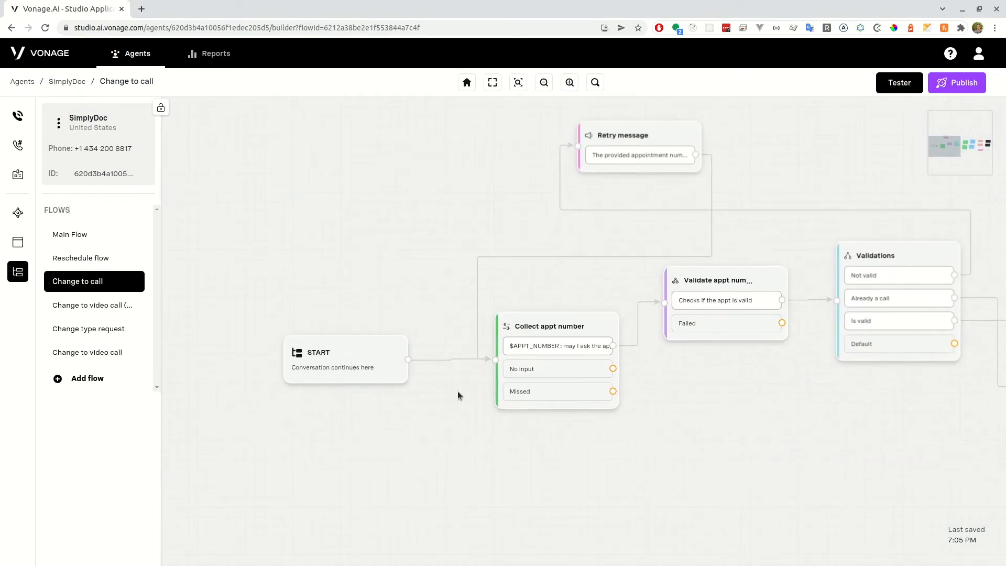
{"action": "scroll", "coordinate": [458, 391], "scroll_direction": "up", "scroll_amount": 2}
{"action": "left_click_drag", "start_coordinate": [714, 394], "coordinate": [603, 442]}
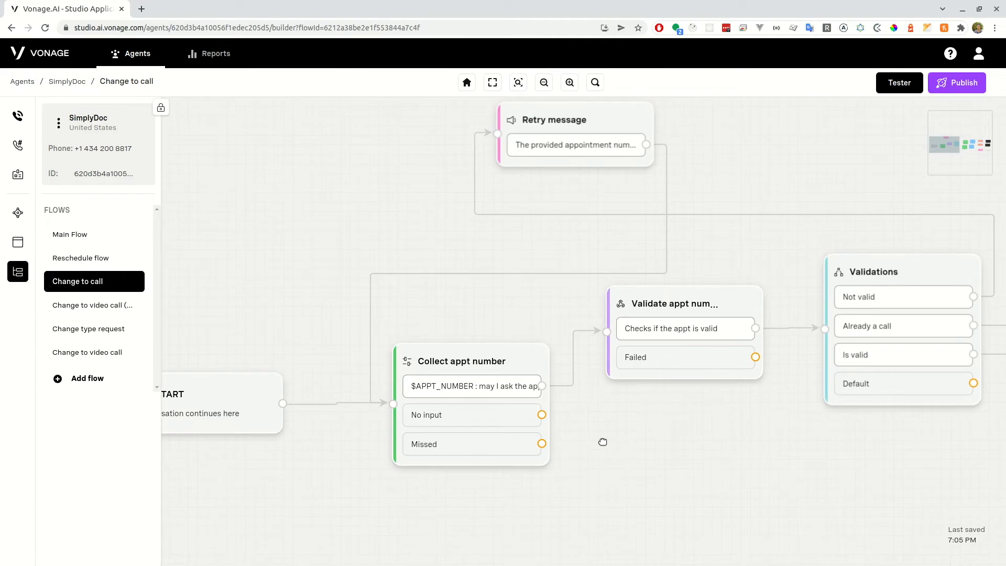
{"action": "left_click_drag", "start_coordinate": [603, 442], "coordinate": [643, 435]}
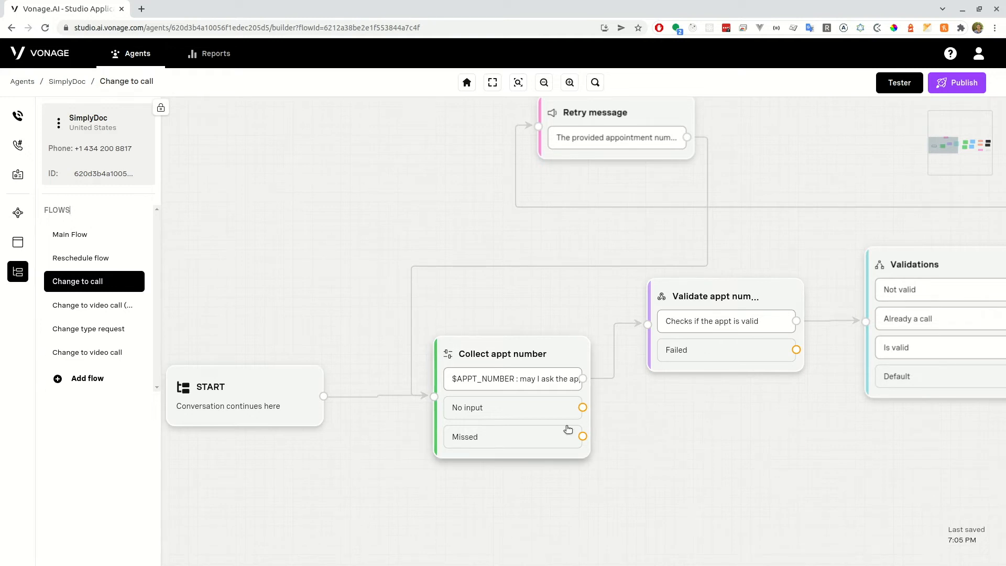
Step: Open the Collect appt number node and review its prompt asking for the appointment number to be changed to call
{"action": "left_click", "coordinate": [516, 399]}
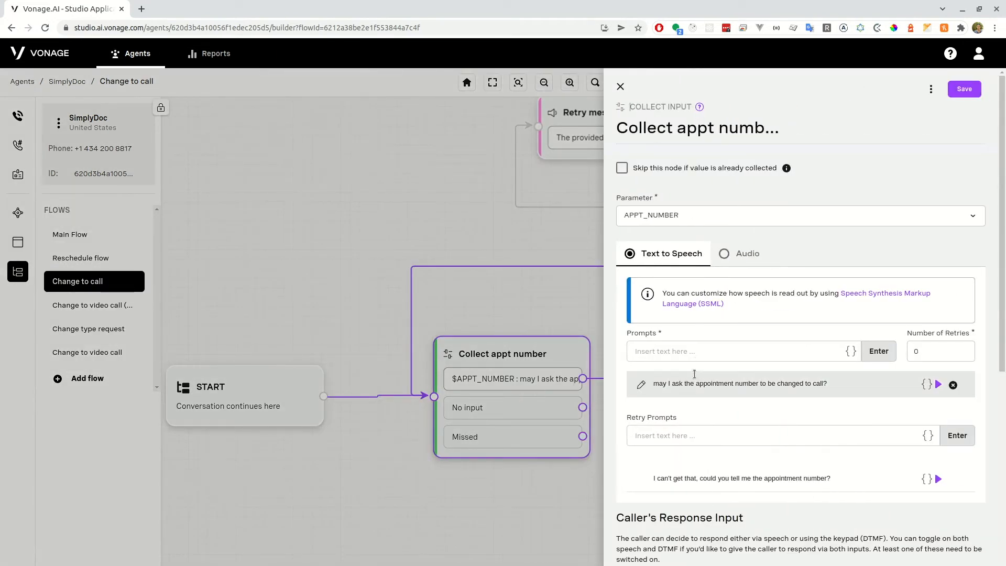
{"action": "left_click", "coordinate": [829, 383]}
{"action": "left_click_drag", "start_coordinate": [828, 384], "coordinate": [654, 382]}
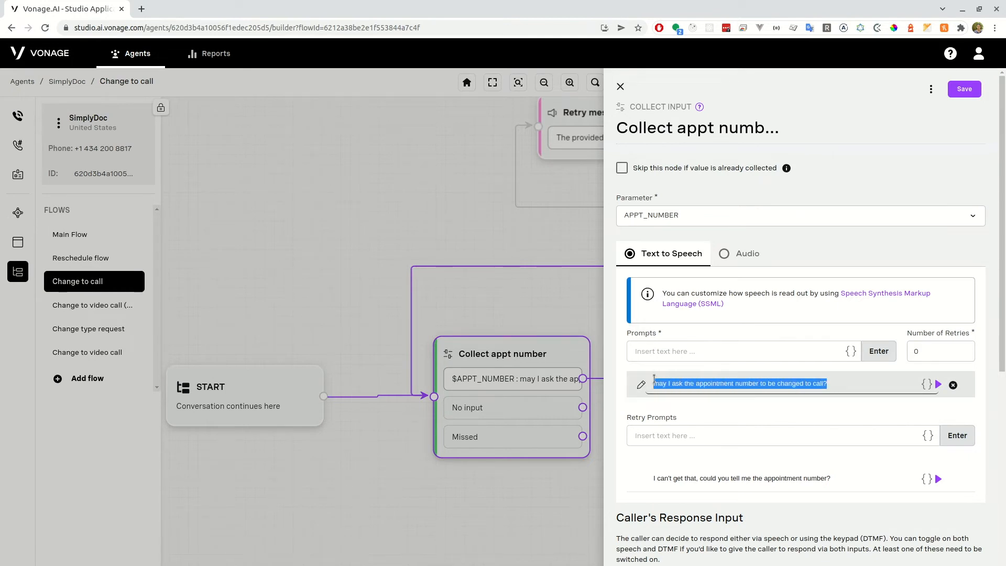
{"action": "left_click", "coordinate": [756, 382]}
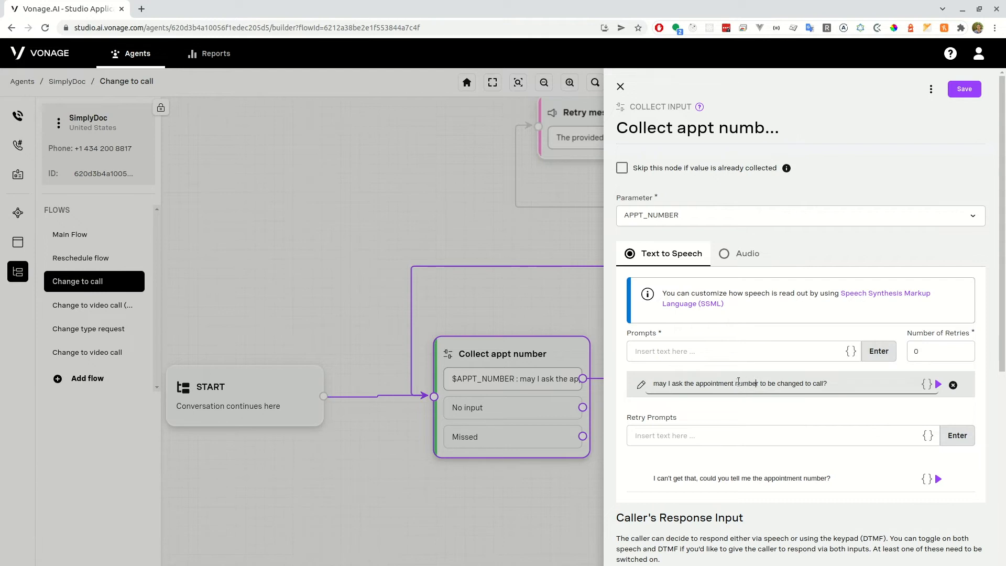
{"action": "key", "text": "Right"}
{"action": "key", "text": "Right"}
{"action": "key", "text": "Right"}
{"action": "left_click", "coordinate": [987, 397]}
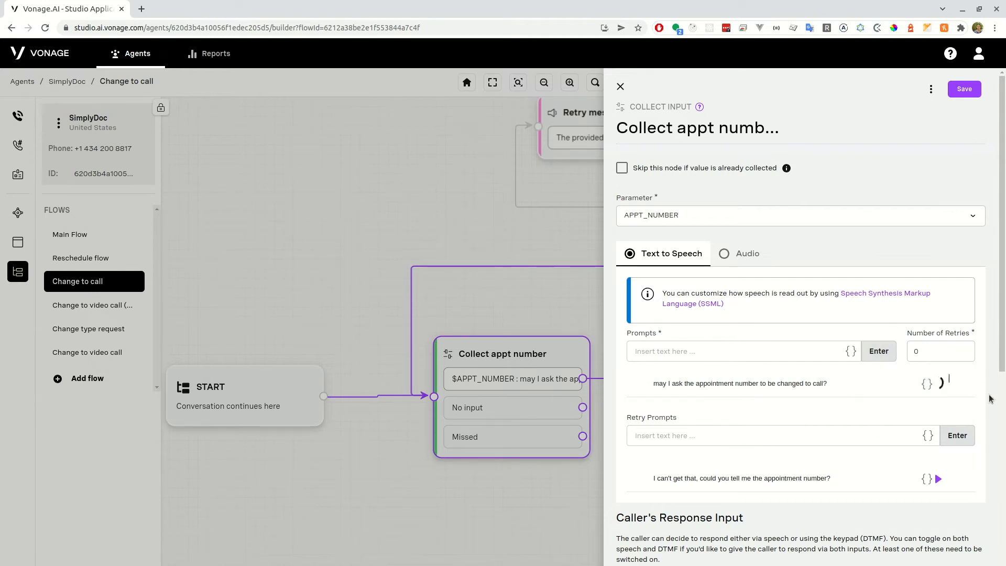
{"action": "scroll", "coordinate": [796, 398], "scroll_direction": "down", "scroll_amount": 1}
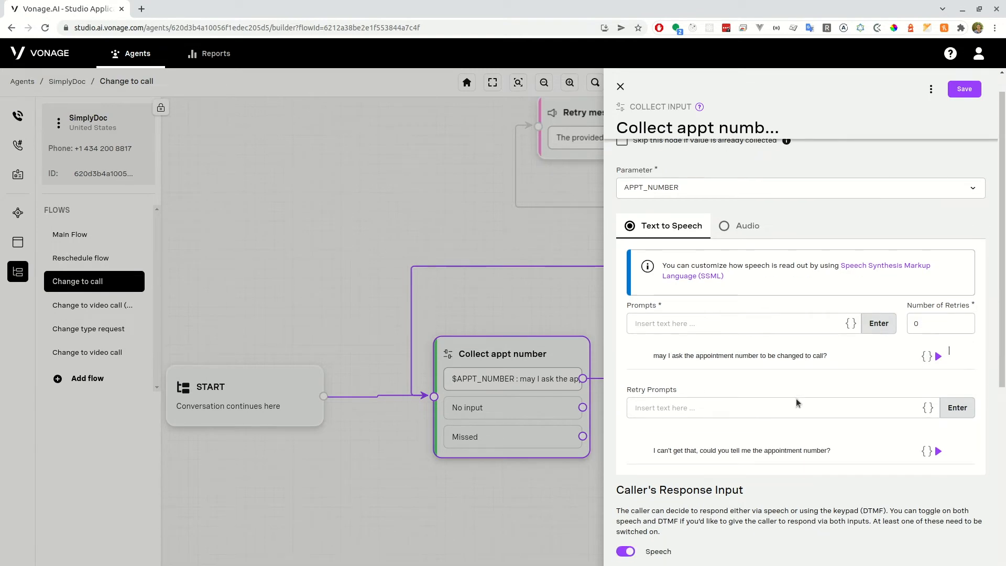
{"action": "scroll", "coordinate": [797, 398], "scroll_direction": "up", "scroll_amount": 1}
{"action": "left_click", "coordinate": [800, 394]}
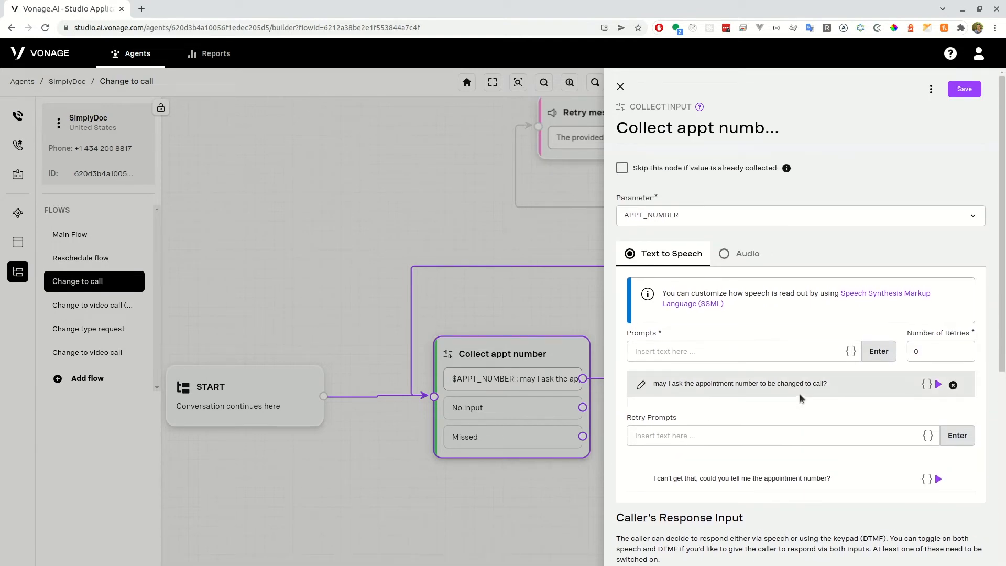
{"action": "left_click", "coordinate": [827, 384]}
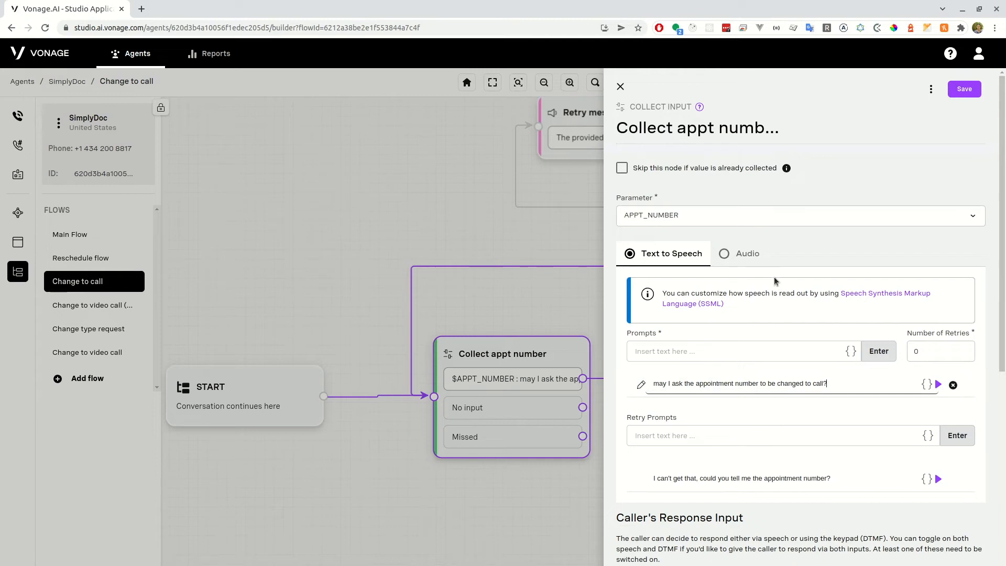
Step: Select APPT_NUMBER as the Collect appt number node's parameter
{"action": "left_click", "coordinate": [637, 219]}
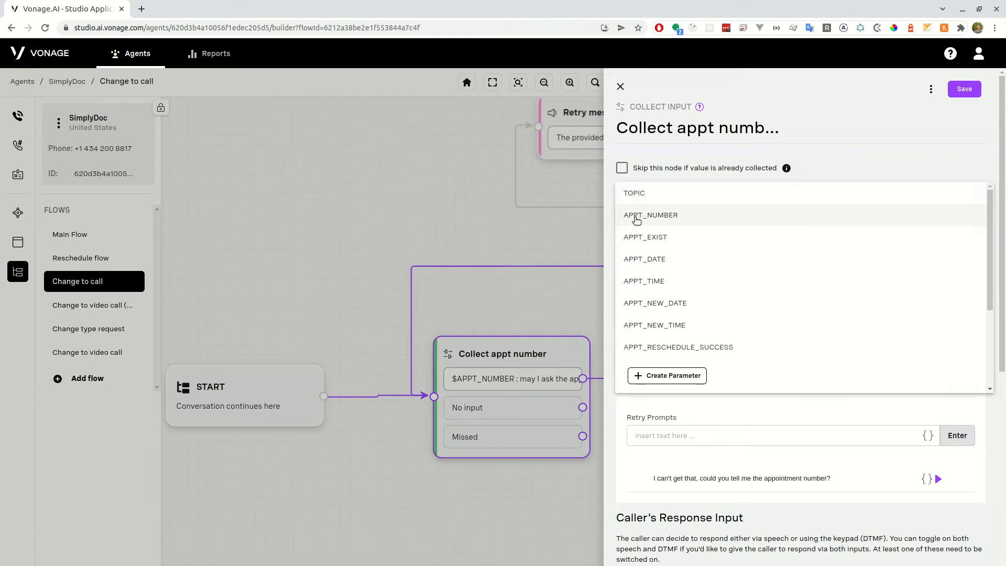
{"action": "left_click", "coordinate": [640, 216]}
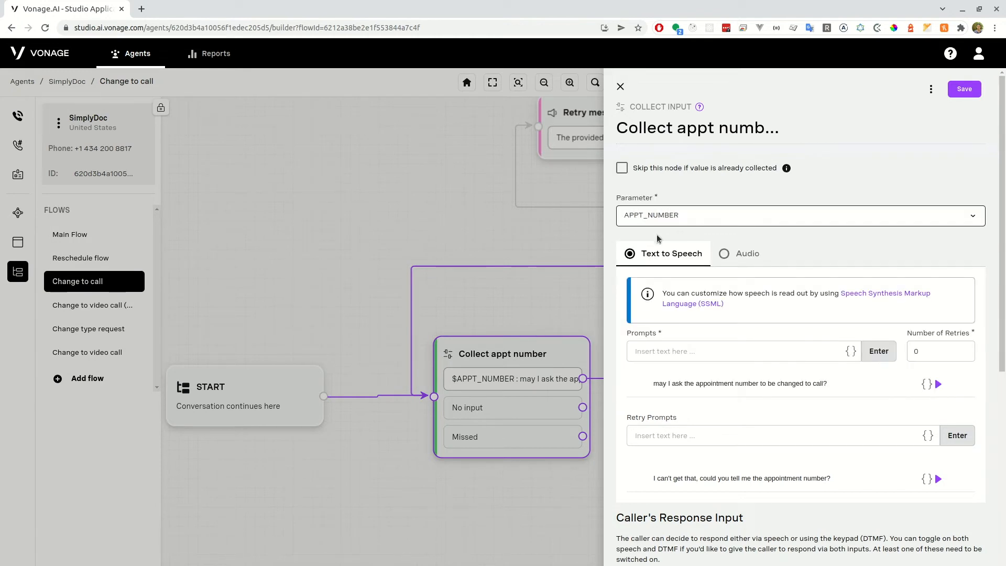
{"action": "left_click", "coordinate": [985, 298]}
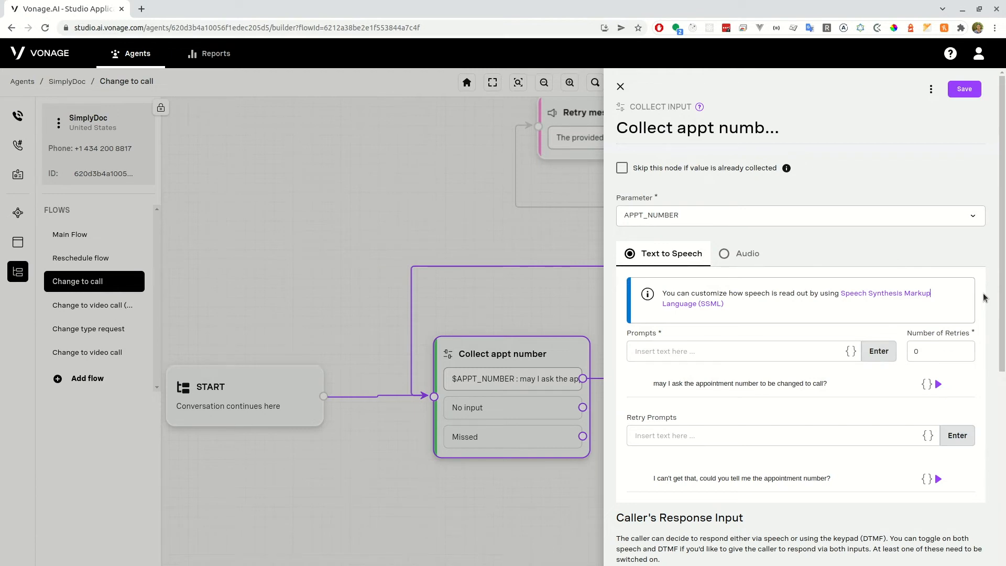
Step: Examine the Collect appt number node's prompts, retry prompt and the speech settings for the caller's response
{"action": "scroll", "coordinate": [985, 298], "scroll_direction": "down", "scroll_amount": 3}
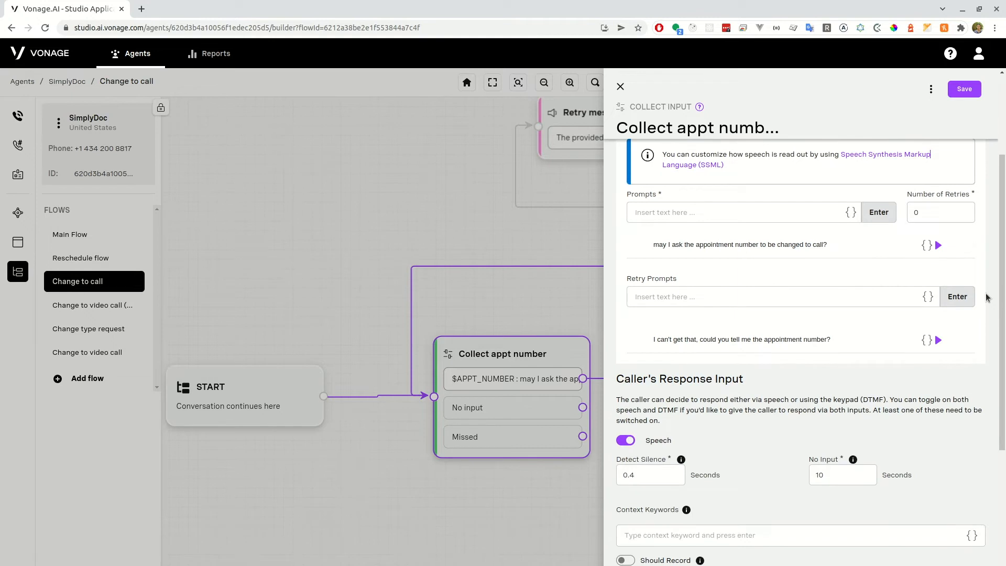
{"action": "scroll", "coordinate": [986, 297], "scroll_direction": "down", "scroll_amount": 2}
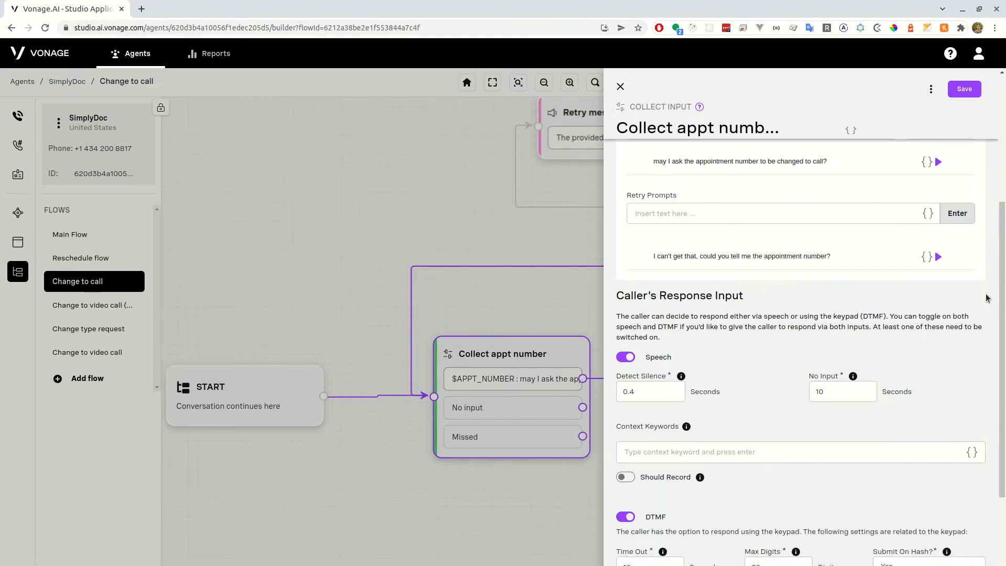
{"action": "scroll", "coordinate": [985, 298], "scroll_direction": "up", "scroll_amount": 5}
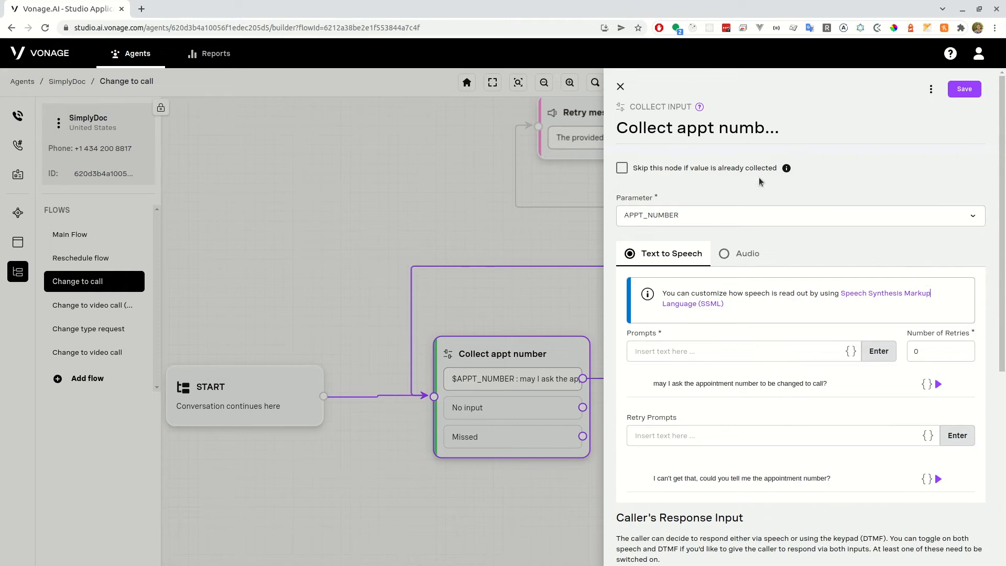
{"action": "scroll", "coordinate": [773, 313], "scroll_direction": "down", "scroll_amount": 3}
{"action": "scroll", "coordinate": [772, 310], "scroll_direction": "up", "scroll_amount": 3}
{"action": "scroll", "coordinate": [769, 316], "scroll_direction": "down", "scroll_amount": 2}
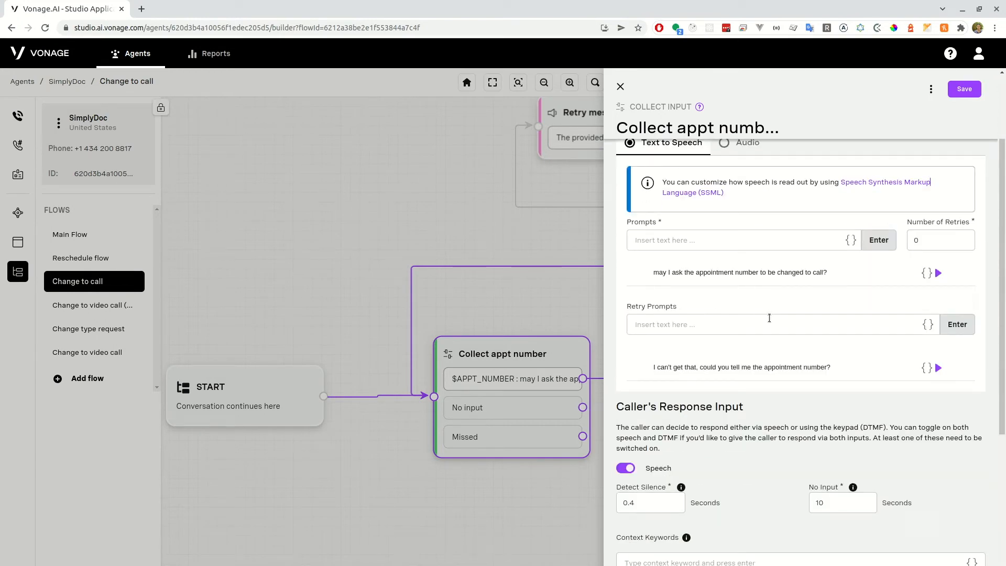
{"action": "scroll", "coordinate": [769, 316], "scroll_direction": "down", "scroll_amount": 3}
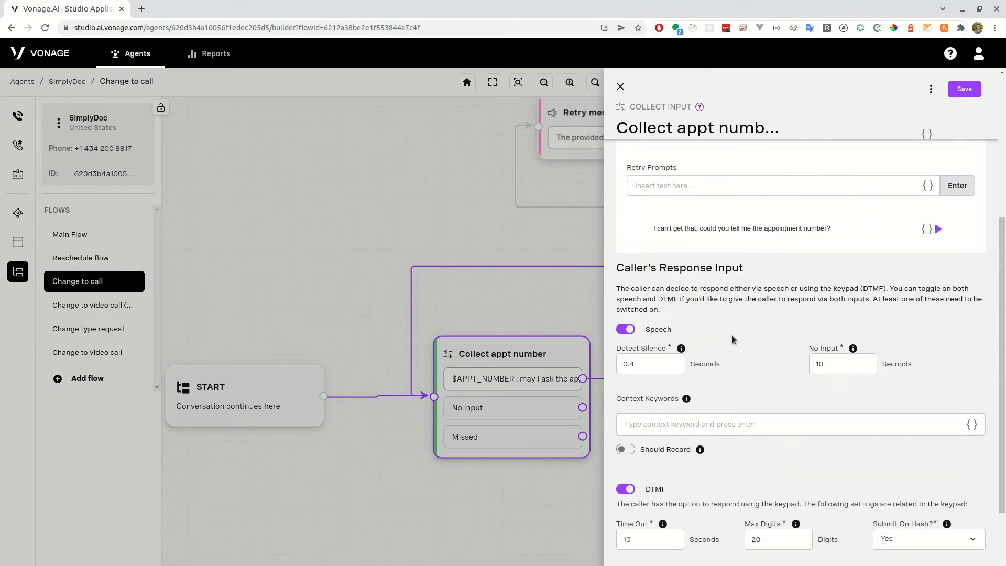
{"action": "scroll", "coordinate": [734, 338], "scroll_direction": "up", "scroll_amount": 5}
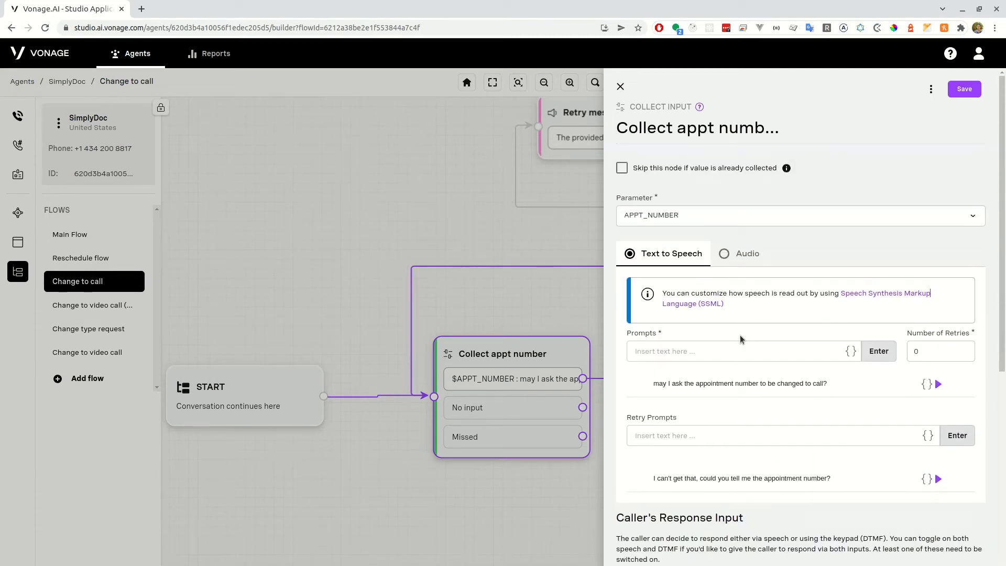
Step: Review the appointment number prompt and the DTMF settings for maximum digits and submitting on hash
{"action": "left_click", "coordinate": [831, 384]}
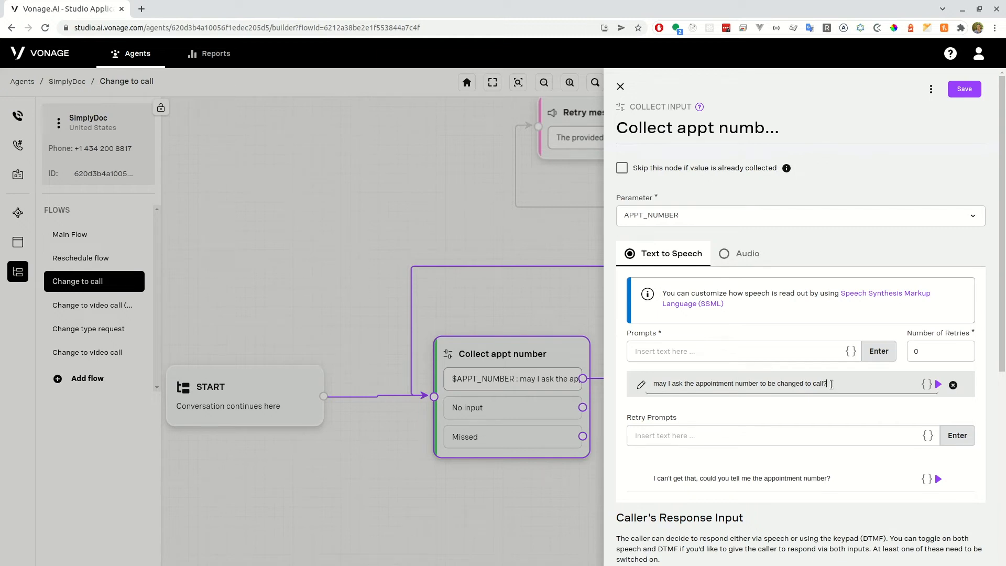
{"action": "scroll", "coordinate": [832, 384], "scroll_direction": "down", "scroll_amount": 6}
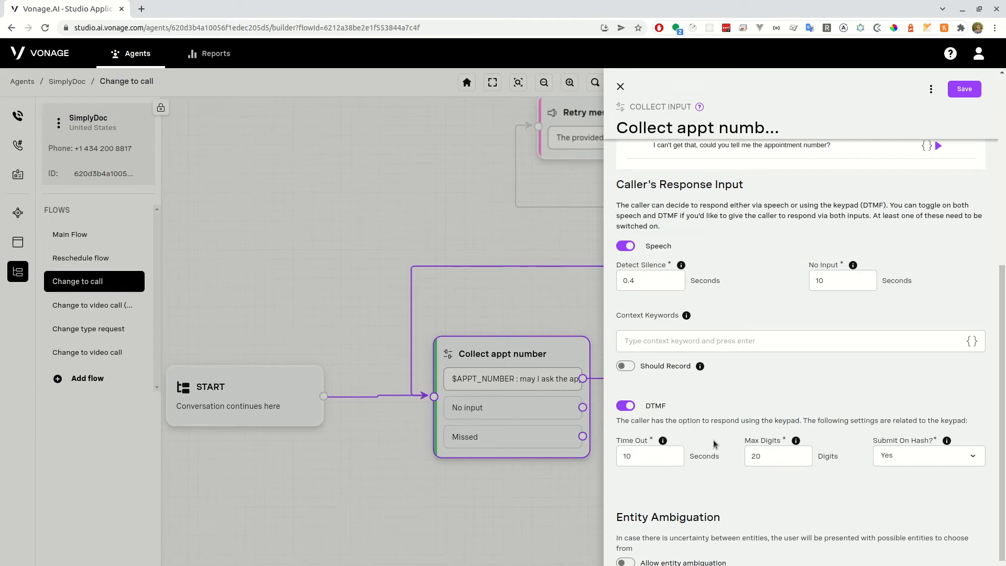
{"action": "scroll", "coordinate": [710, 443], "scroll_direction": "down", "scroll_amount": 1}
{"action": "left_click", "coordinate": [763, 422]}
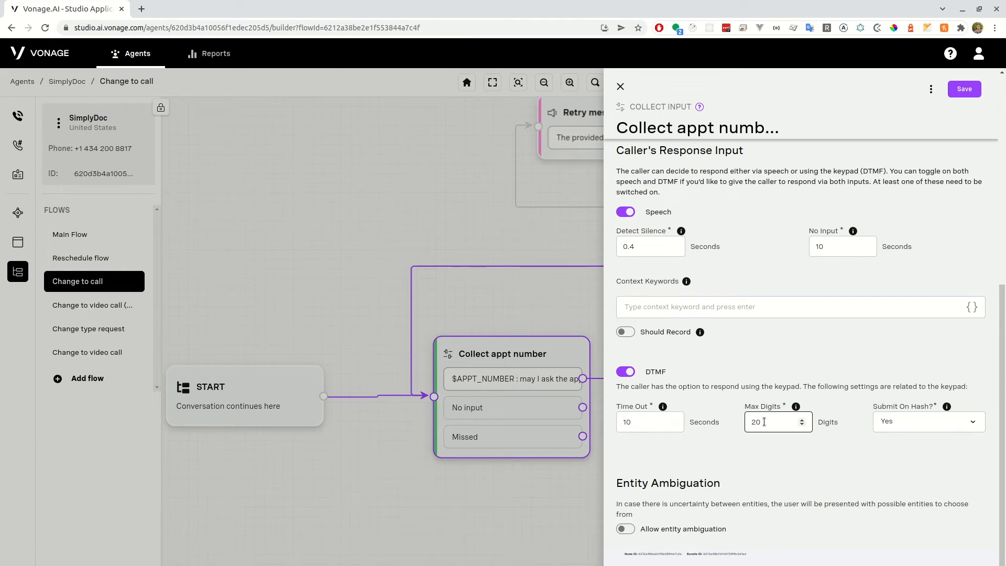
{"action": "left_click", "coordinate": [760, 387]}
{"action": "left_click", "coordinate": [900, 421]}
{"action": "left_click", "coordinate": [862, 396]}
{"action": "scroll", "coordinate": [738, 385], "scroll_direction": "up", "scroll_amount": 4}
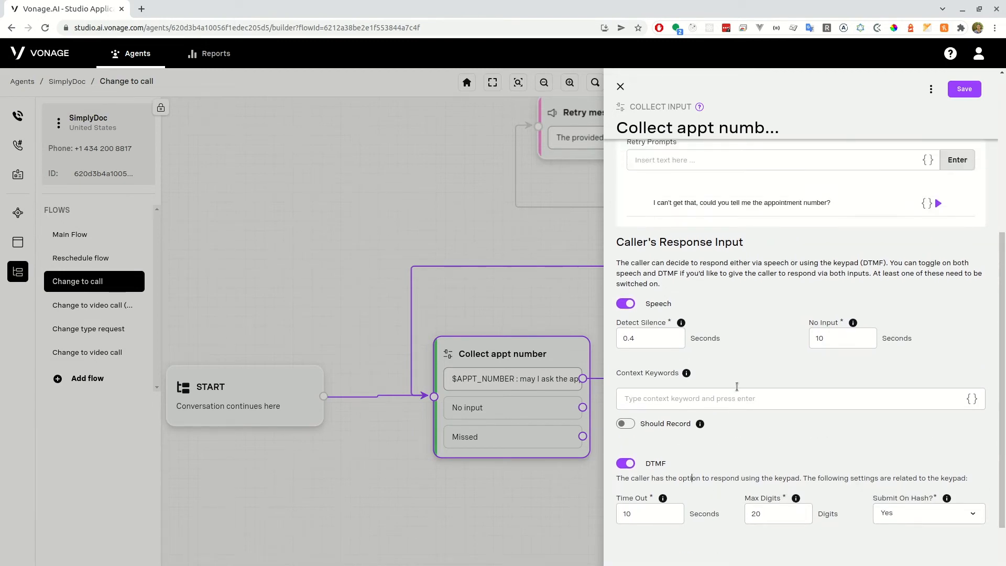
Step: Review the Collect appt number node's prompt, retry prompt and number of retries
{"action": "scroll", "coordinate": [764, 397], "scroll_direction": "up", "scroll_amount": 1}
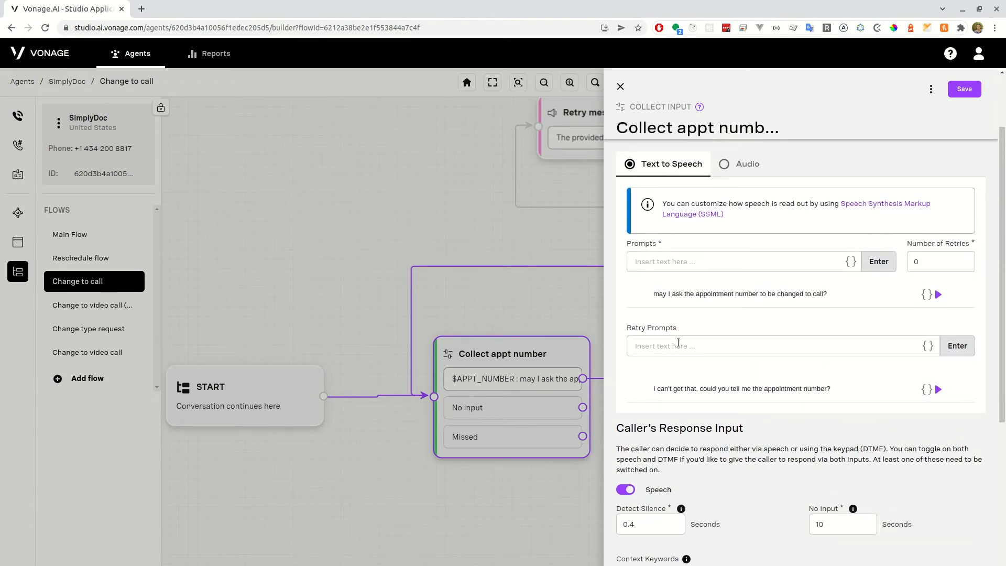
{"action": "left_click", "coordinate": [800, 352]}
{"action": "left_click_drag", "start_coordinate": [923, 259], "coordinate": [912, 255]}
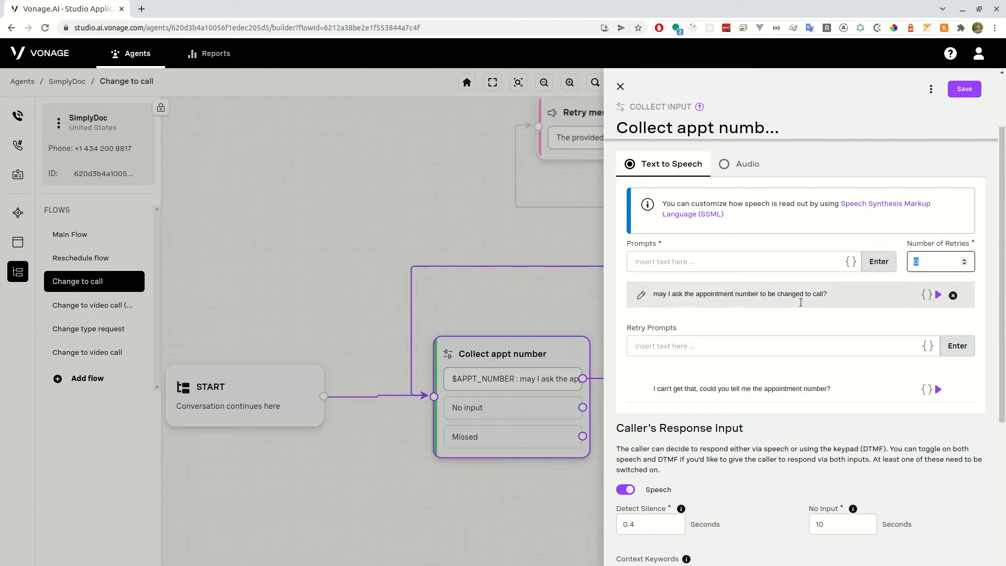
{"action": "left_click", "coordinate": [725, 264]}
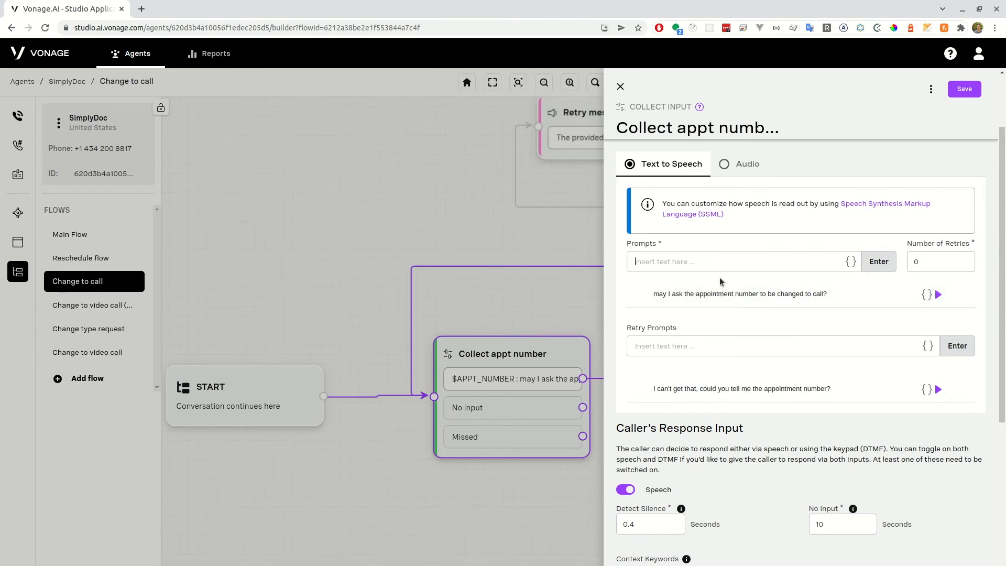
{"action": "left_click", "coordinate": [712, 346]}
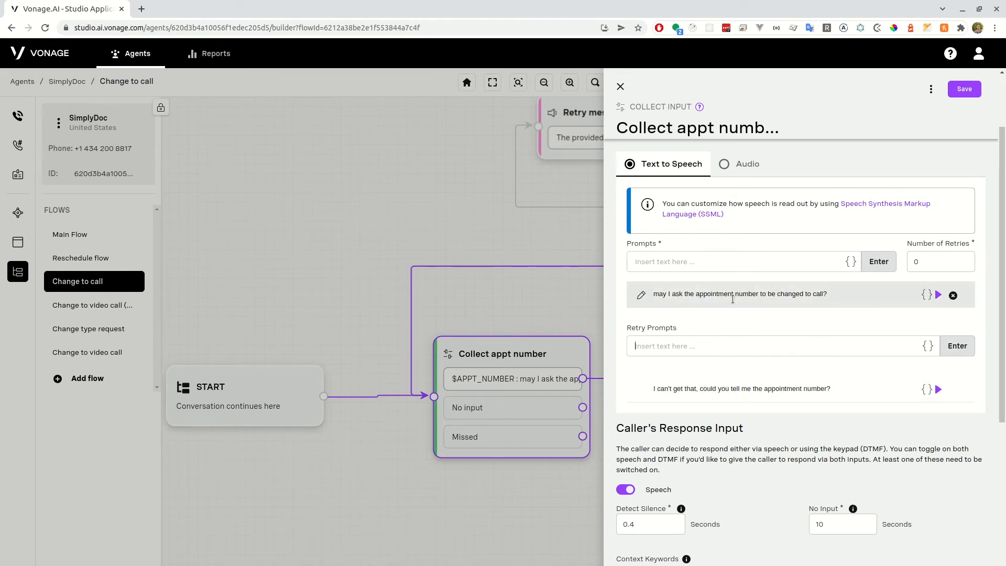
{"action": "left_click", "coordinate": [835, 294]}
Step: Add the prompt "Could you tell me the appointment number?" to the Collect appt number node
{"action": "left_click", "coordinate": [743, 261]}
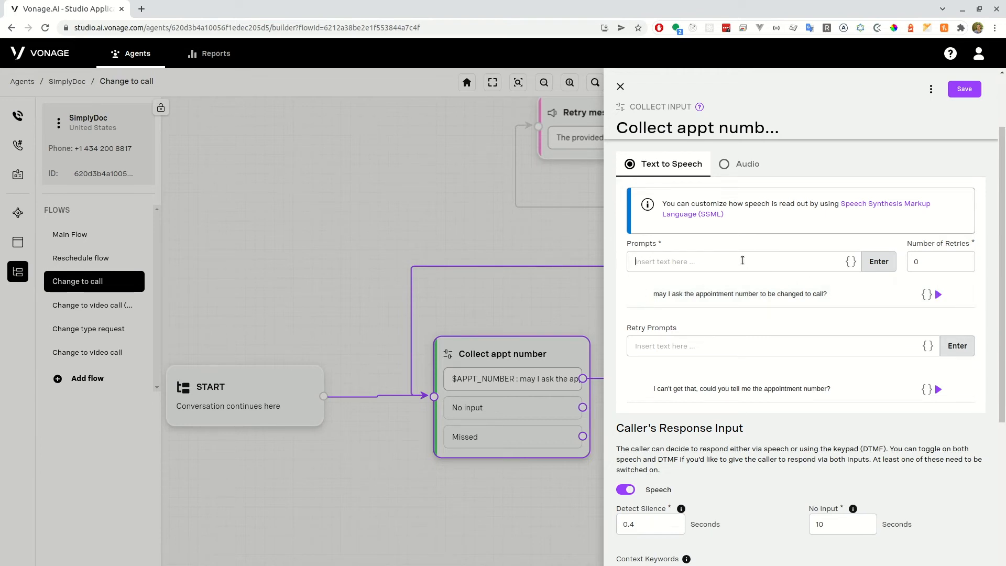
{"action": "type", "text": "C"}
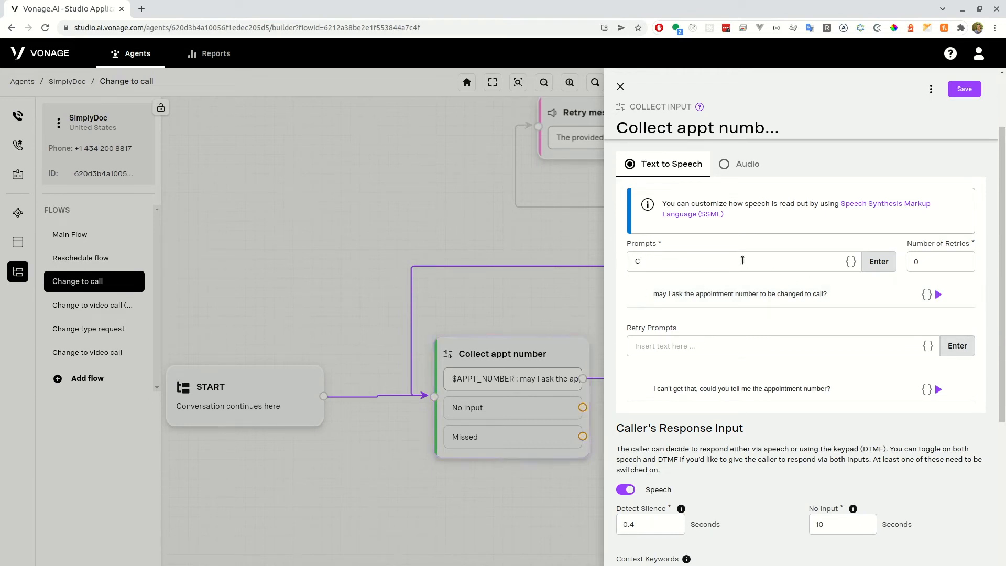
{"action": "type", "text": "ould you tell"}
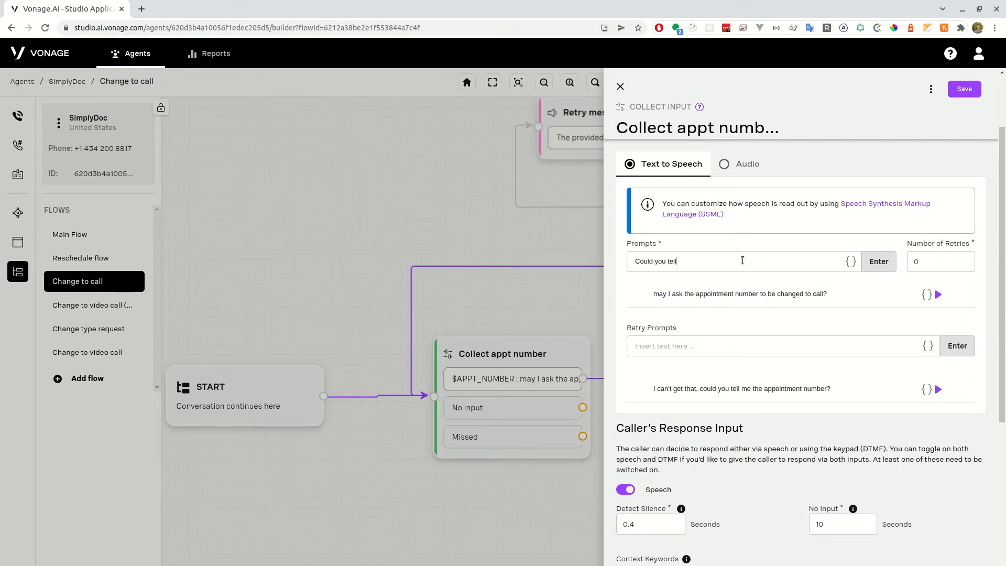
{"action": "type", "text": " me the appoint"}
{"action": "type", "text": " number"}
{"action": "type", "text": "ment"}
{"action": "type", "text": "?"}
{"action": "left_click", "coordinate": [879, 262]}
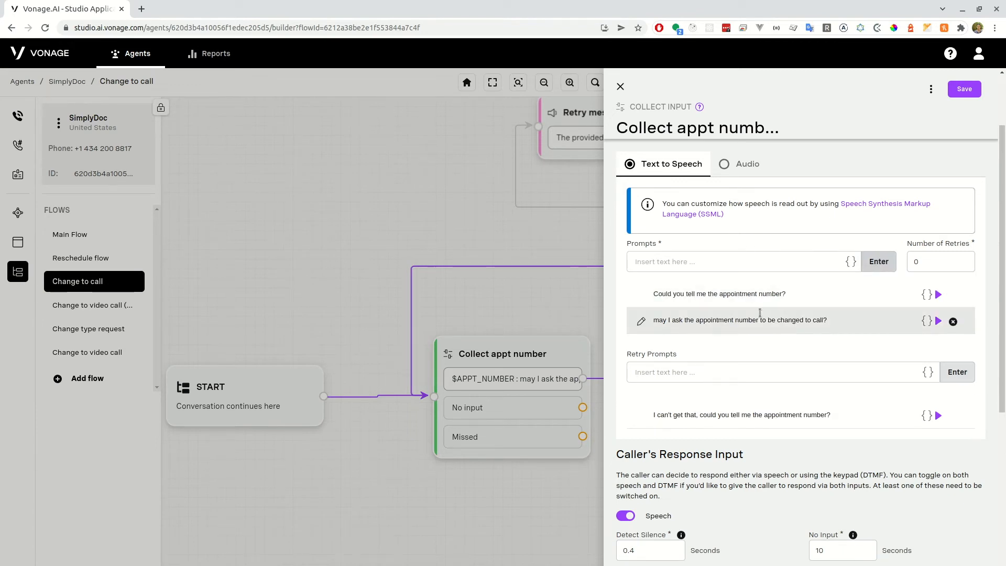
Step: Set the Collect appt number node's number of retries to 3
{"action": "left_click_drag", "start_coordinate": [927, 267], "coordinate": [909, 260]}
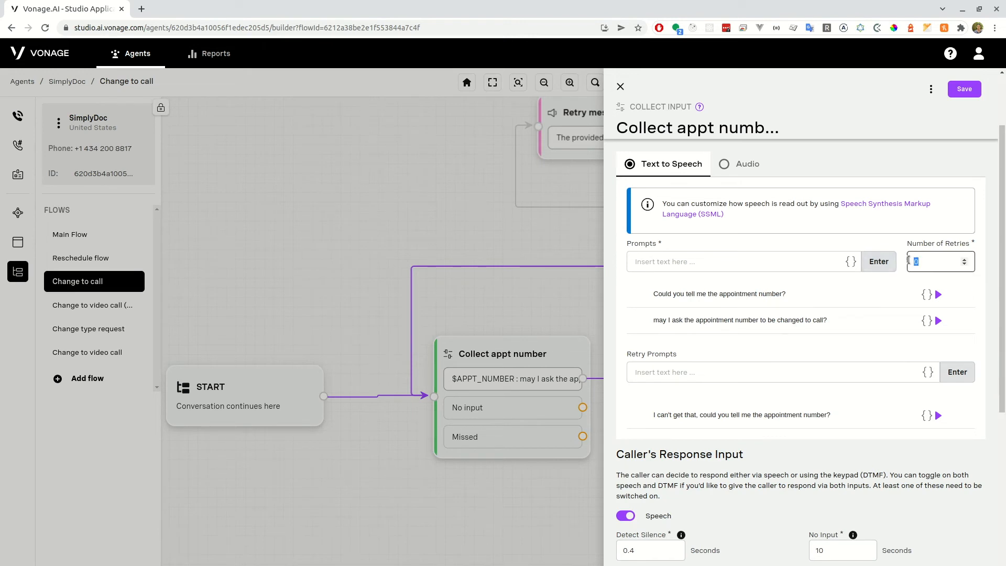
{"action": "type", "text": "3"}
{"action": "left_click", "coordinate": [982, 299]}
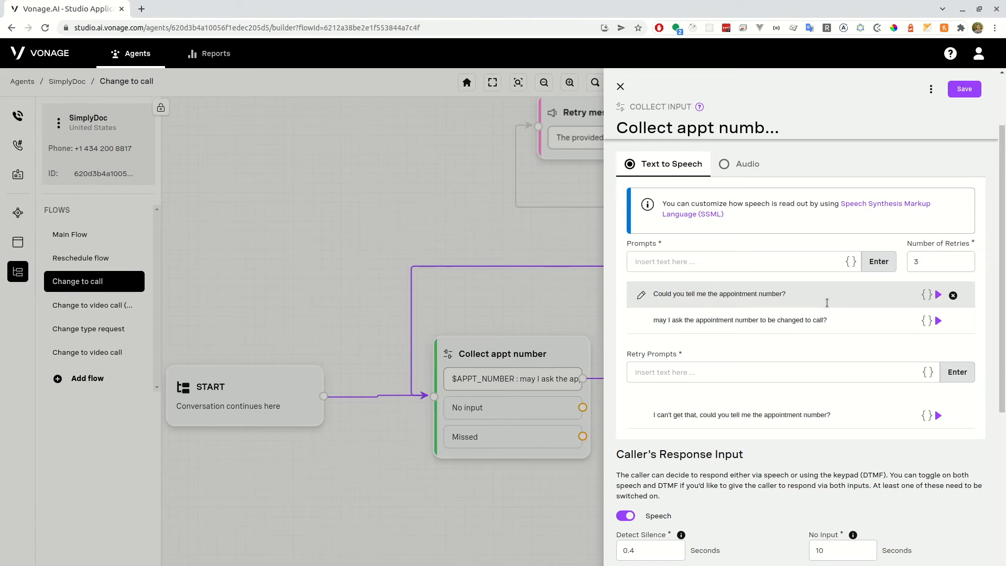
Step: Delete the prompt "Could you tell me the appointment number?" and leave the Collect appt number node without saving
{"action": "left_click", "coordinate": [953, 296]}
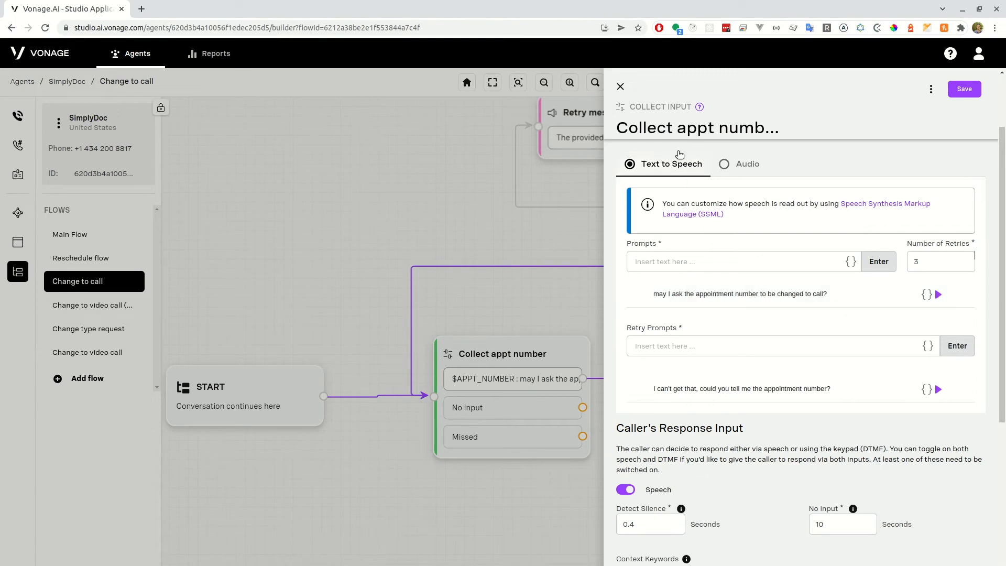
{"action": "left_click", "coordinate": [621, 87]}
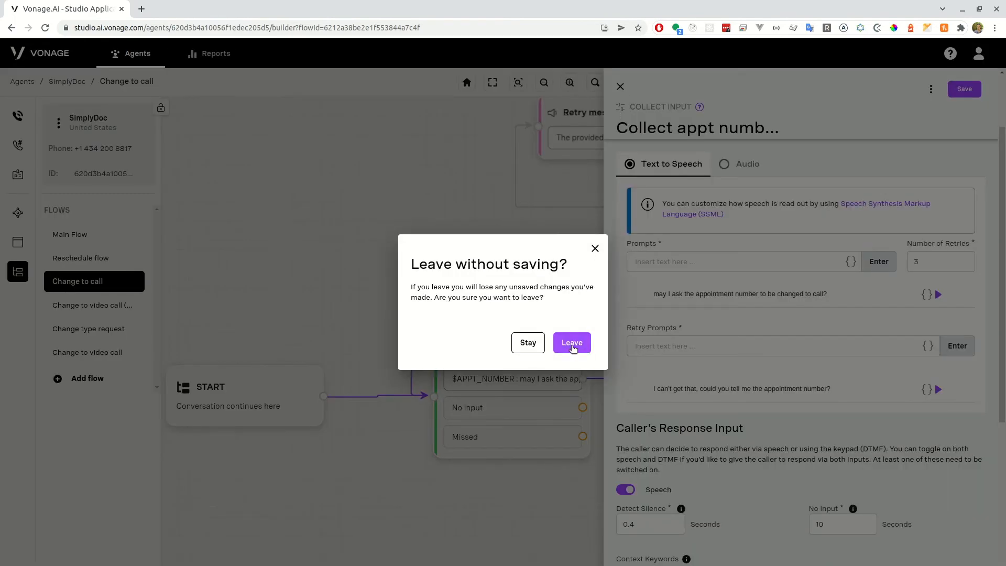
{"action": "left_click", "coordinate": [572, 344]}
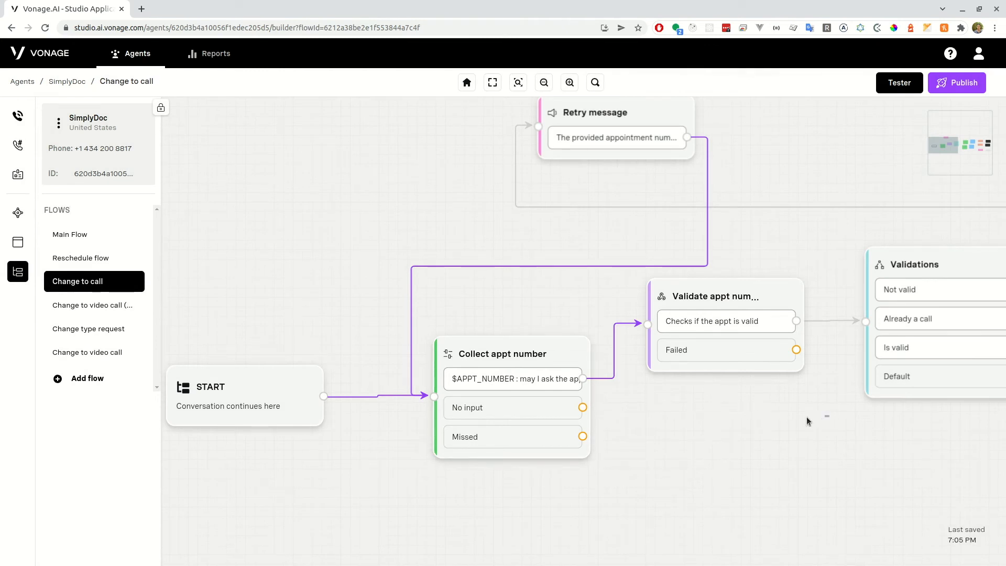
Step: Open the webhook node that checks if the appointment is valid and review its request URL and available HTTP methods
{"action": "left_click_drag", "start_coordinate": [775, 397], "coordinate": [617, 424]}
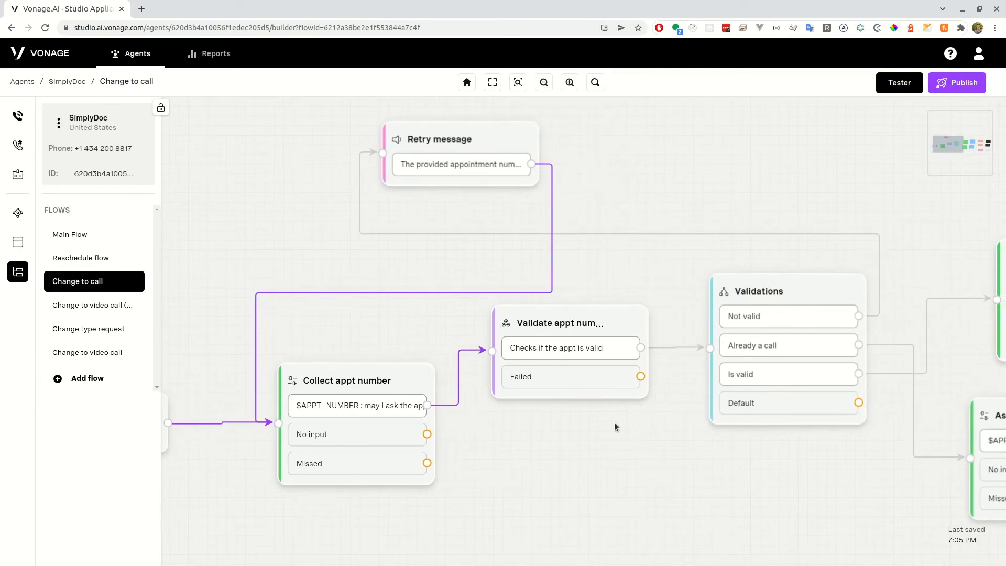
{"action": "left_click", "coordinate": [564, 381]}
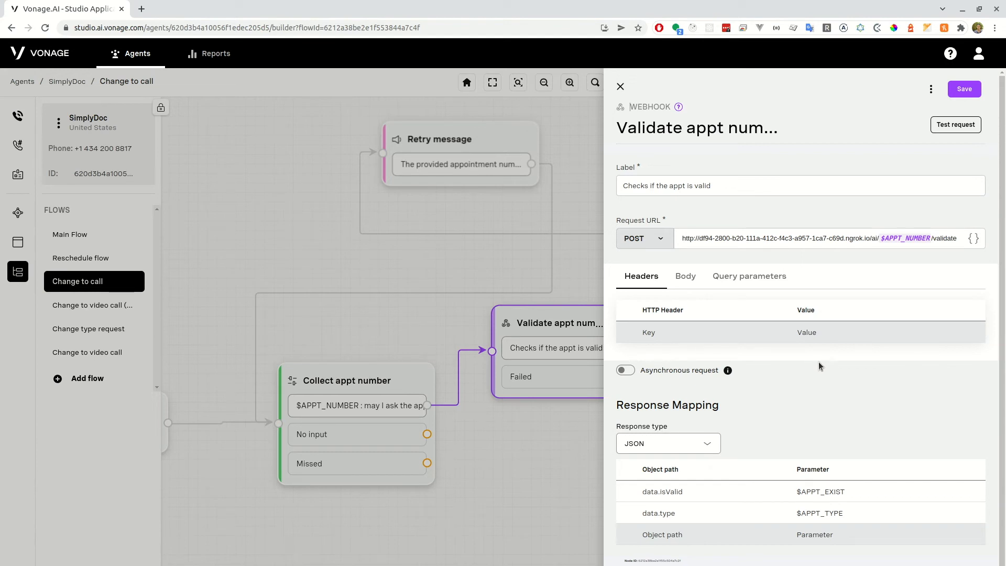
{"action": "left_click", "coordinate": [723, 238]}
{"action": "left_click_drag", "start_coordinate": [871, 238], "coordinate": [682, 239]}
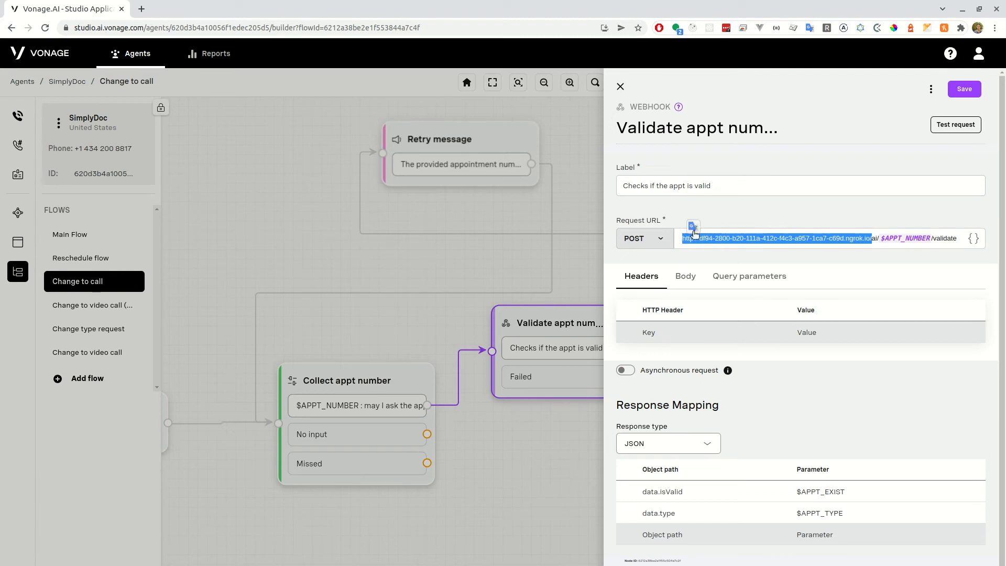
{"action": "left_click", "coordinate": [939, 238]}
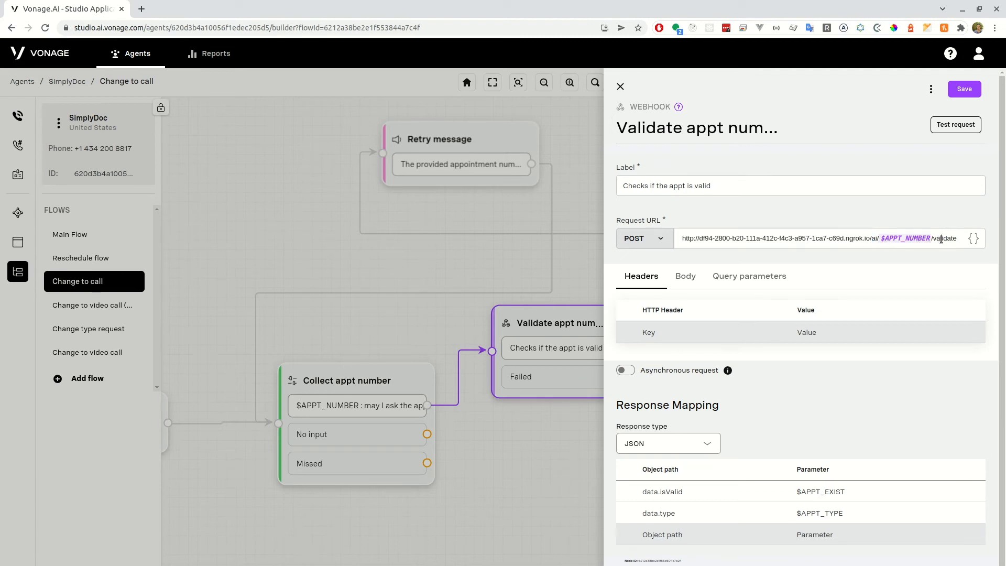
{"action": "left_click", "coordinate": [662, 238]}
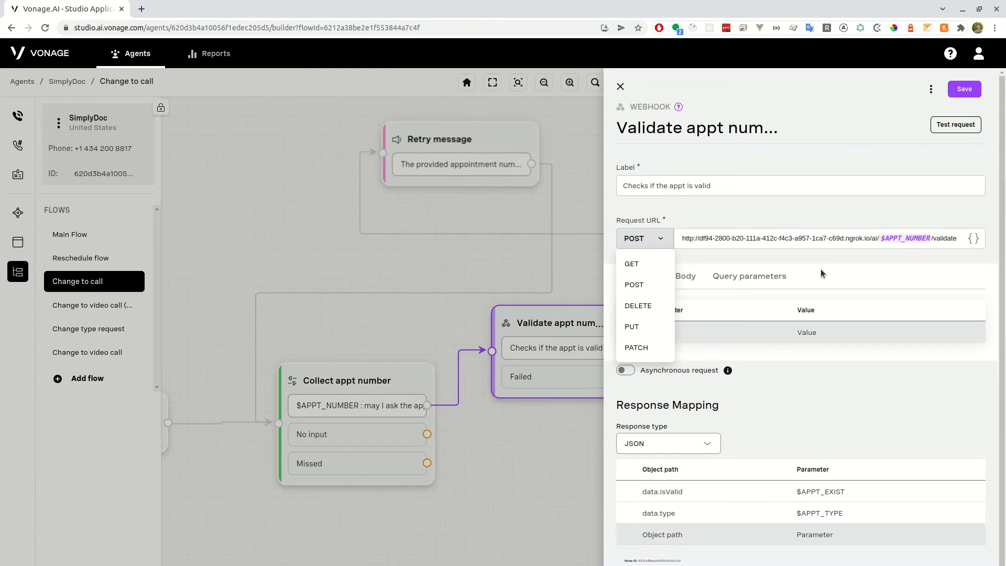
{"action": "left_click", "coordinate": [851, 268]}
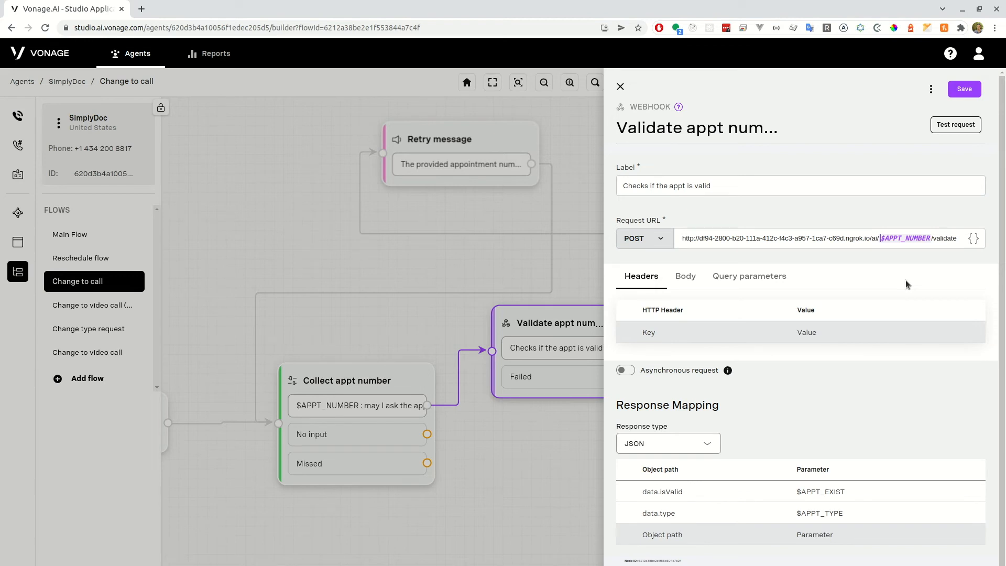
Step: Examine the $APPT_NUMBER/validate part of the webhook's request URL and its HTTP header fields
{"action": "key", "text": "ctrl+shift+Right"}
{"action": "key", "text": "Left"}
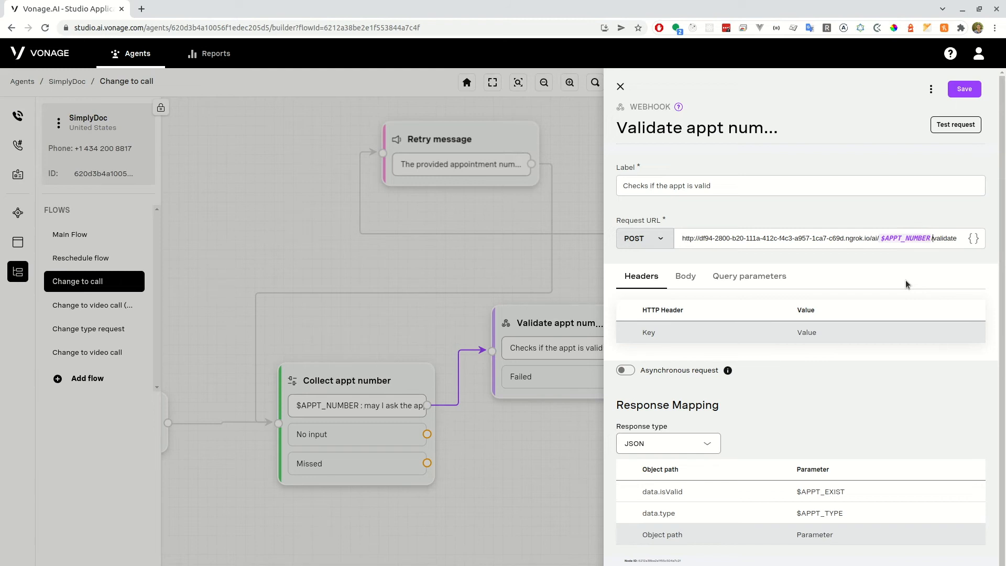
{"action": "key", "text": "ctrl+shift+Left"}
{"action": "key", "text": "Left"}
{"action": "key", "text": "ctrl+shift+Right"}
{"action": "key", "text": "shift+Right"}
{"action": "key", "text": "shift+Right"}
{"action": "key", "text": "shift+Right"}
{"action": "key", "text": "shift+Right"}
{"action": "key", "text": "shift+Right"}
{"action": "key", "text": "shift+Right"}
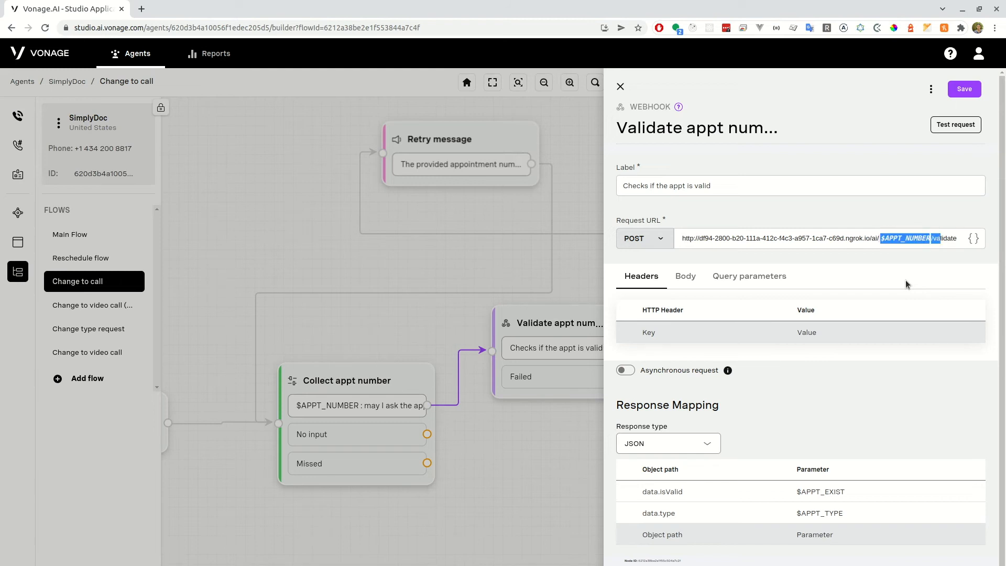
{"action": "key", "text": "shift+Right"}
{"action": "key", "text": "shift+Right"}
{"action": "key", "text": "shift+Right"}
{"action": "left_click", "coordinate": [665, 337]}
{"action": "left_click", "coordinate": [845, 396]}
Step: Draft a JSON request body with an id key and browse the parameters offered for its value
{"action": "left_click", "coordinate": [687, 271]}
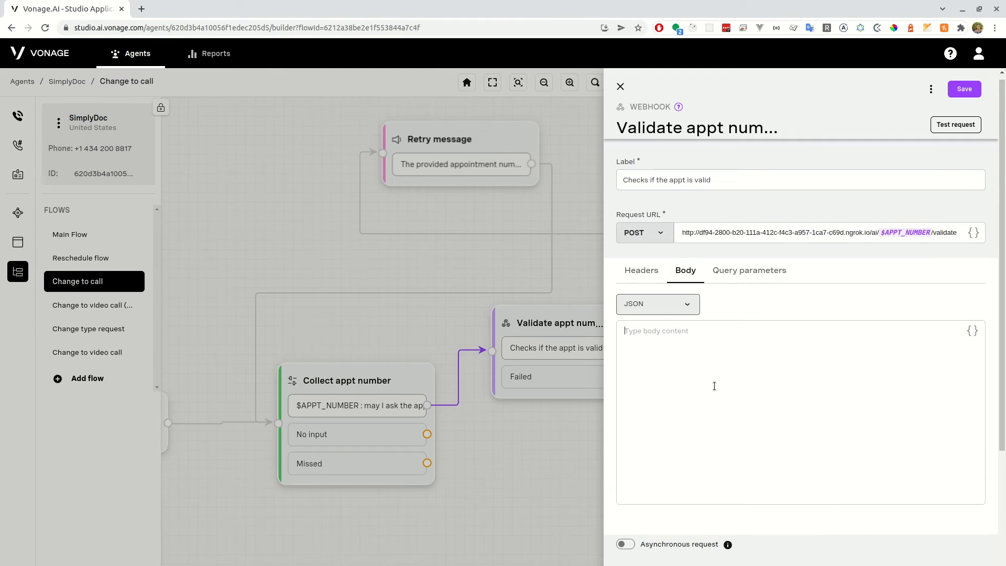
{"action": "type", "text": "{"}
{"action": "key", "text": "BackSpace"}
{"action": "key", "text": "BackSpace"}
{"action": "type", "text": "["}
{"action": "key", "text": "BackSpace"}
{"action": "type", "text": "{ "}
{"action": "type", "text": "id"}
{"action": "type", "text": ": $"}
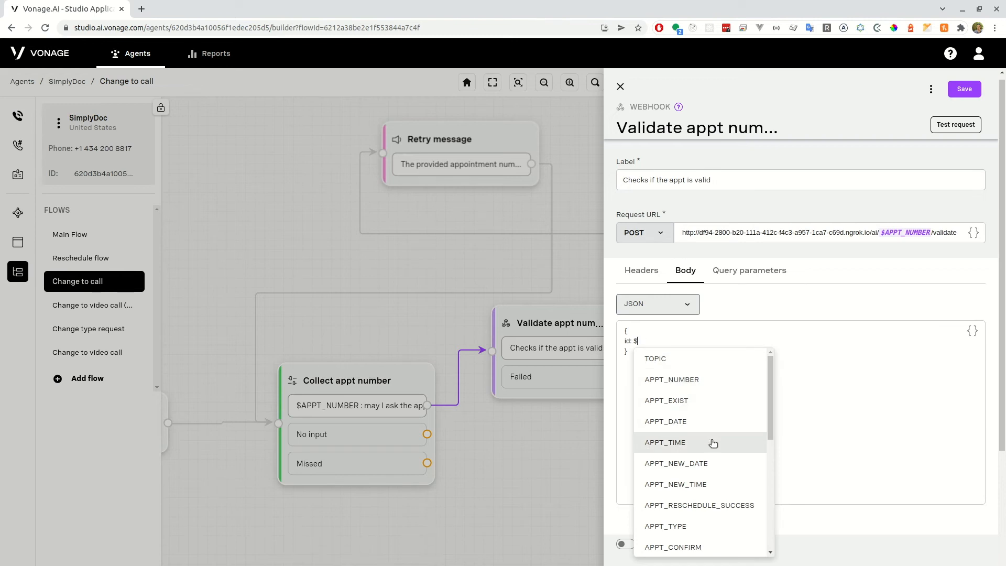
{"action": "scroll", "coordinate": [711, 456], "scroll_direction": "down", "scroll_amount": 5}
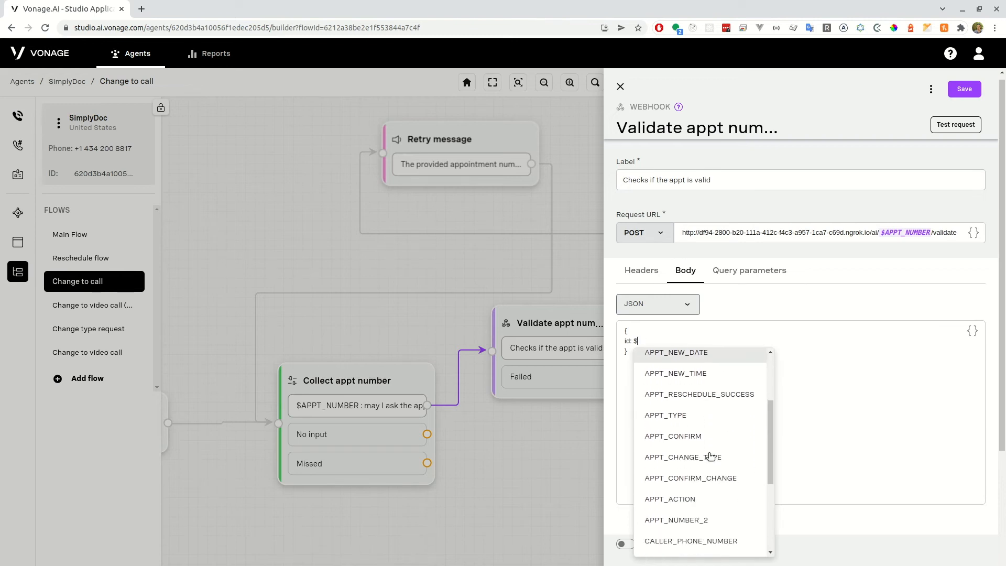
{"action": "scroll", "coordinate": [711, 456], "scroll_direction": "down", "scroll_amount": 2}
{"action": "scroll", "coordinate": [711, 451], "scroll_direction": "up", "scroll_amount": 6}
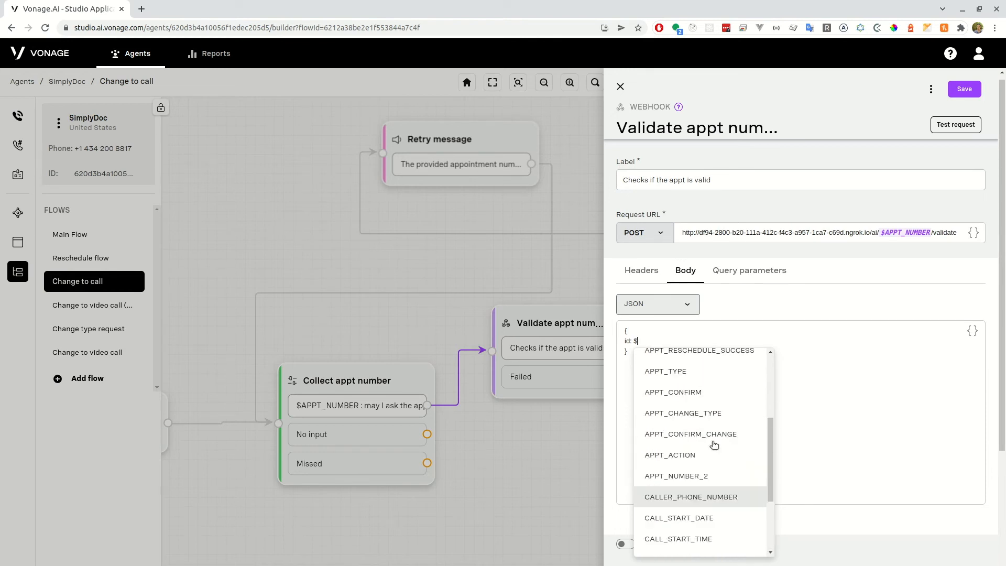
Step: Clear the draft JSON from the webhook's request body and return to the header settings
{"action": "left_click", "coordinate": [749, 310]}
{"action": "scroll", "coordinate": [735, 346], "scroll_direction": "down", "scroll_amount": 2}
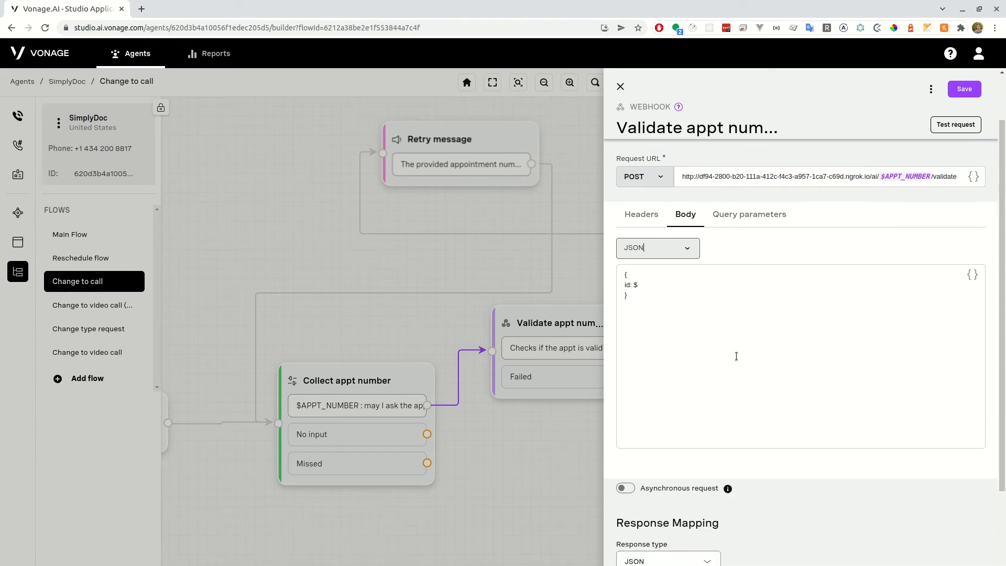
{"action": "scroll", "coordinate": [733, 351], "scroll_direction": "up", "scroll_amount": 2}
{"action": "left_click_drag", "start_coordinate": [640, 358], "coordinate": [621, 340]}
{"action": "key", "text": "BackSpace"}
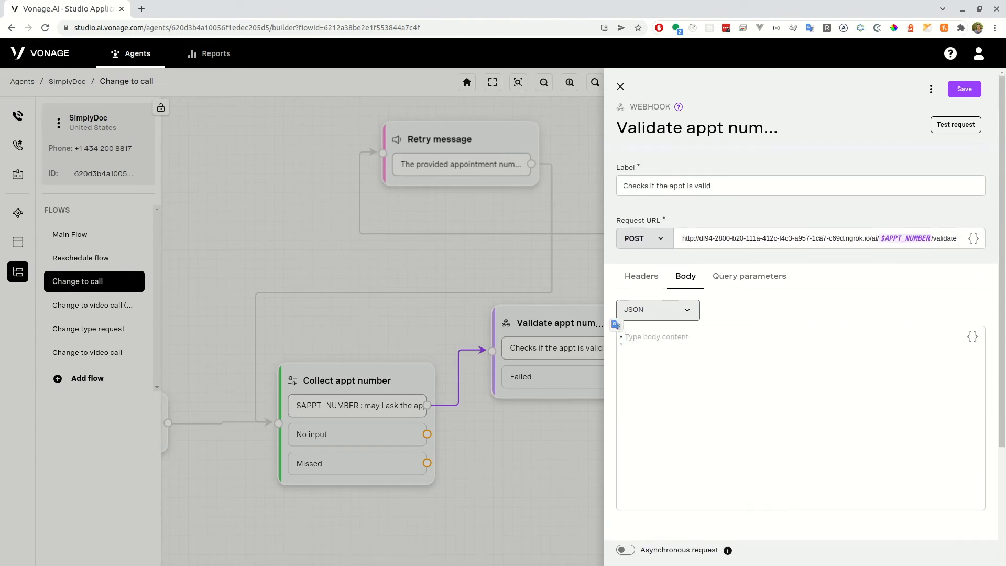
{"action": "left_click", "coordinate": [649, 278]}
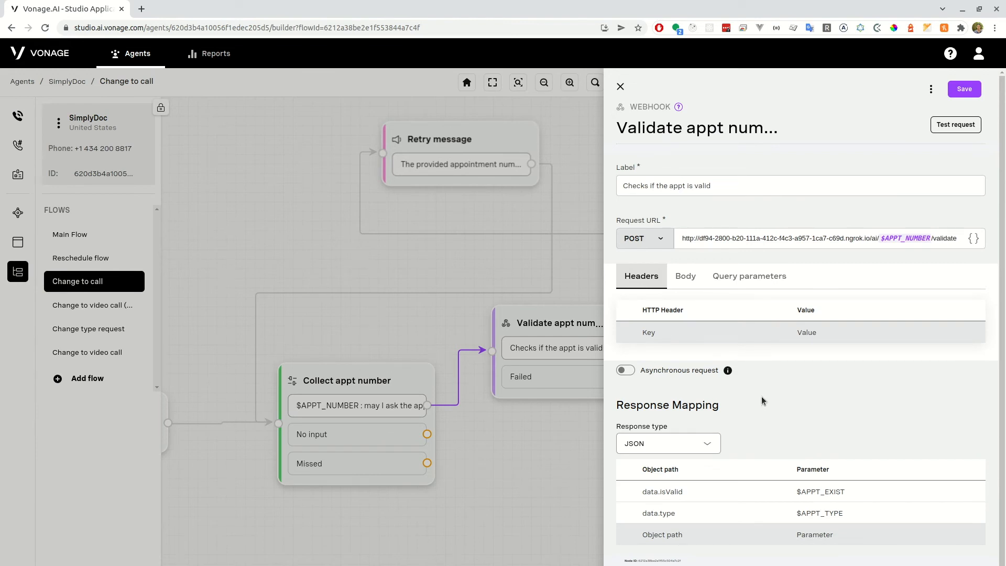
Step: Review the response mapping of data.type to APPT_TYPE and data.isValid to APPT_EXIST, and close the webhook node
{"action": "scroll", "coordinate": [762, 396], "scroll_direction": "down", "scroll_amount": 1}
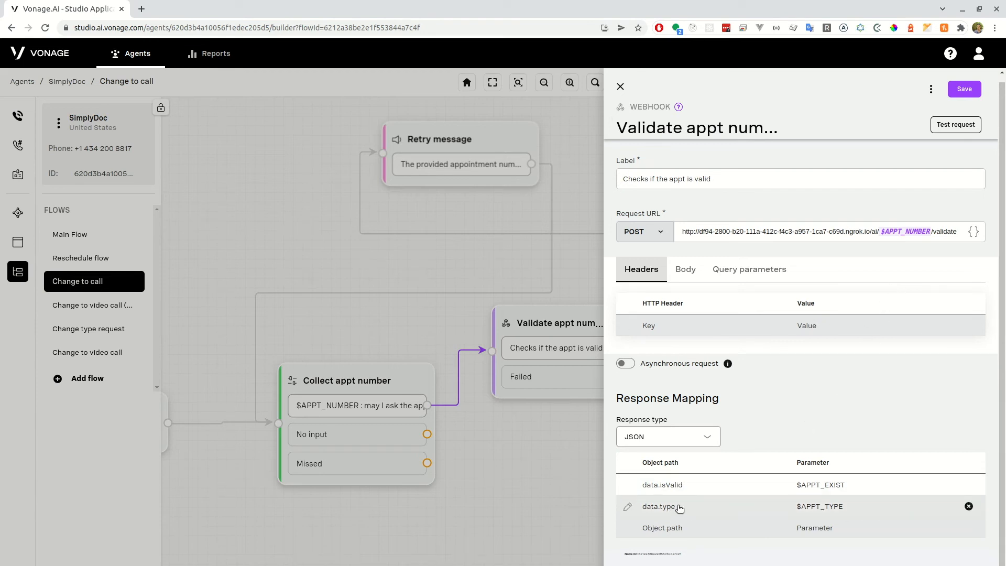
{"action": "left_click", "coordinate": [680, 508]}
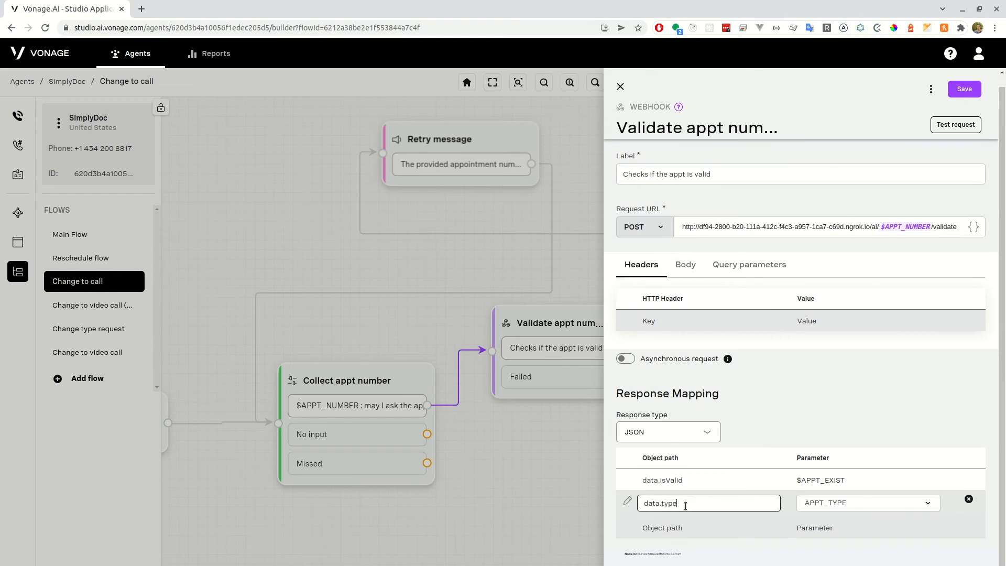
{"action": "left_click_drag", "start_coordinate": [683, 504], "coordinate": [644, 505]}
{"action": "left_click", "coordinate": [701, 502]}
{"action": "left_click_drag", "start_coordinate": [692, 501], "coordinate": [641, 502]}
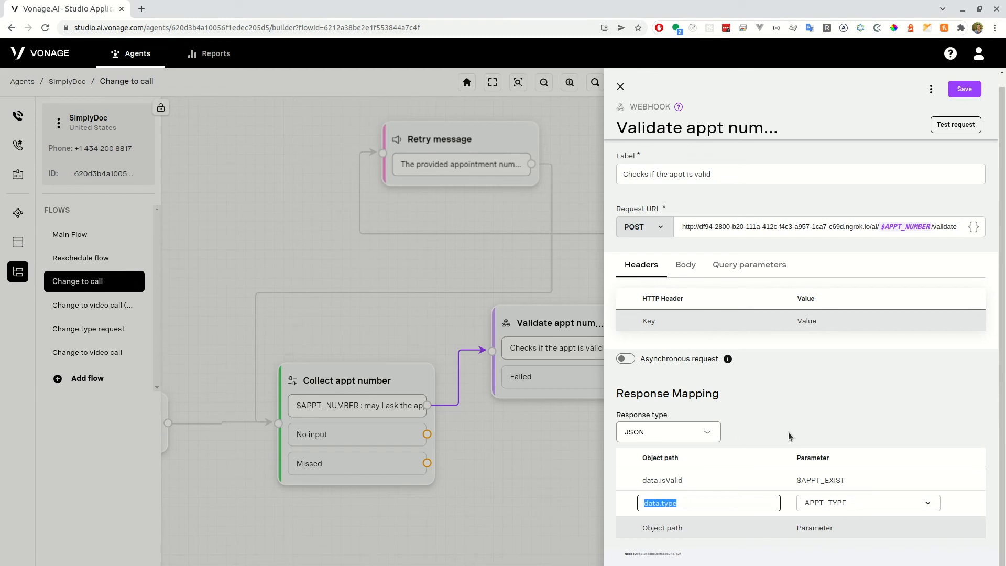
{"action": "left_click", "coordinate": [700, 481]}
{"action": "left_click", "coordinate": [700, 481]}
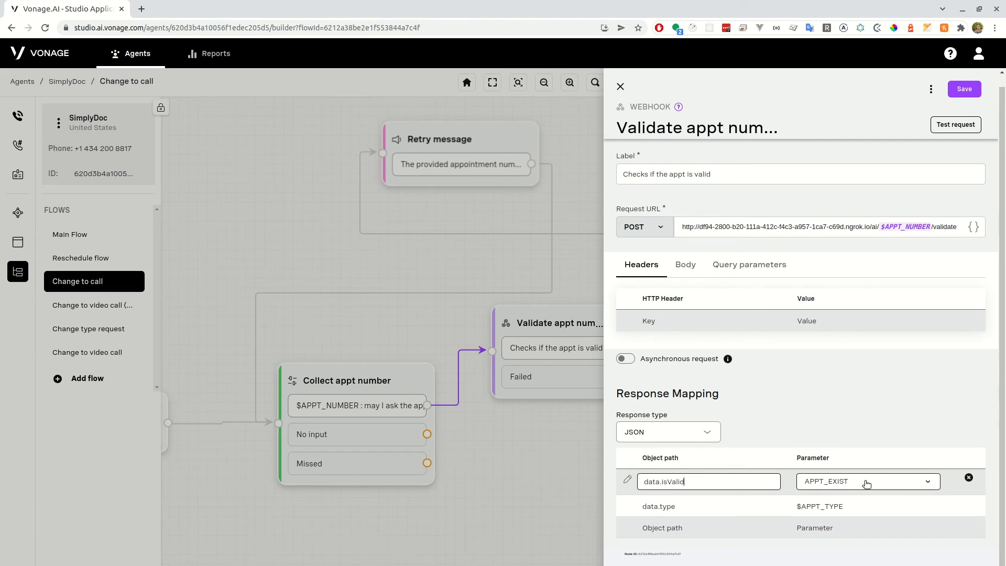
{"action": "left_click", "coordinate": [794, 444]}
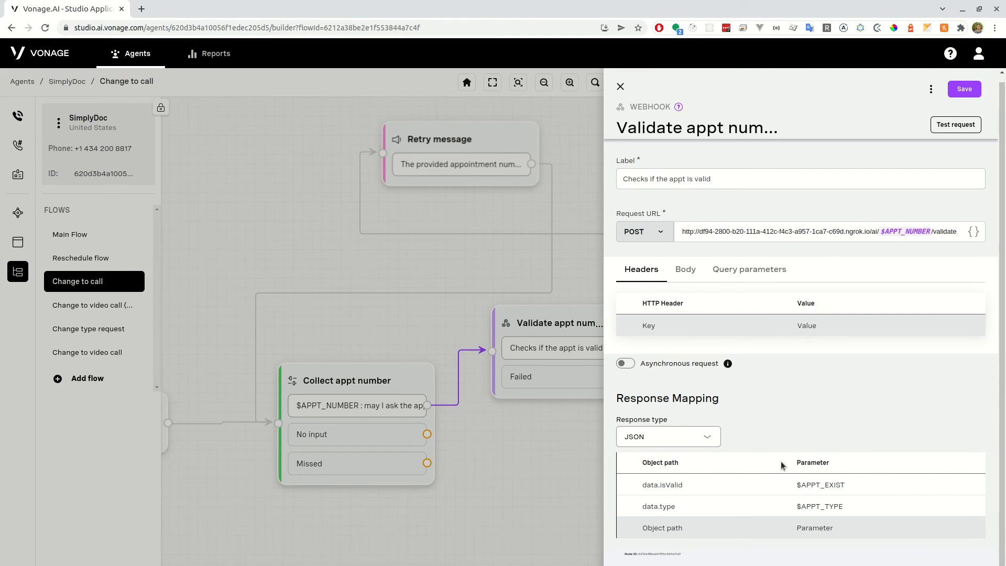
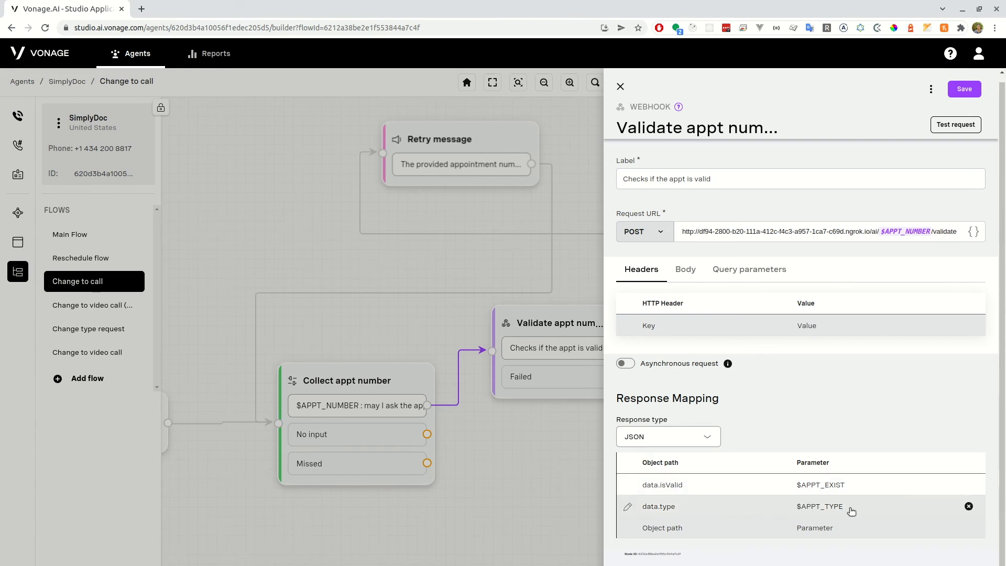
{"action": "left_click", "coordinate": [621, 87]}
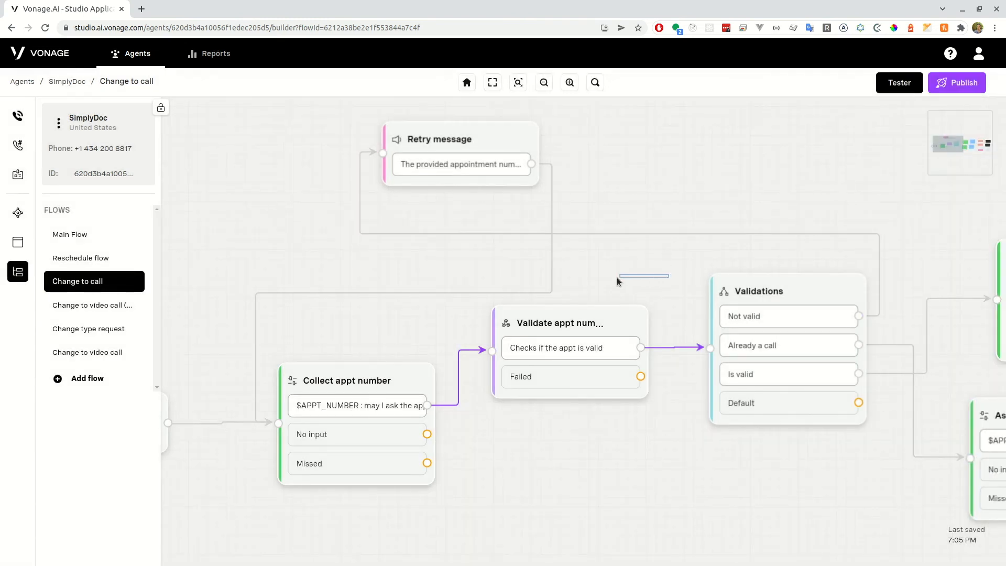
Step: Review the APPT_EXIST rules of the Not valid condition in the Validations node, and close the node
{"action": "left_click_drag", "start_coordinate": [684, 410], "coordinate": [472, 402]}
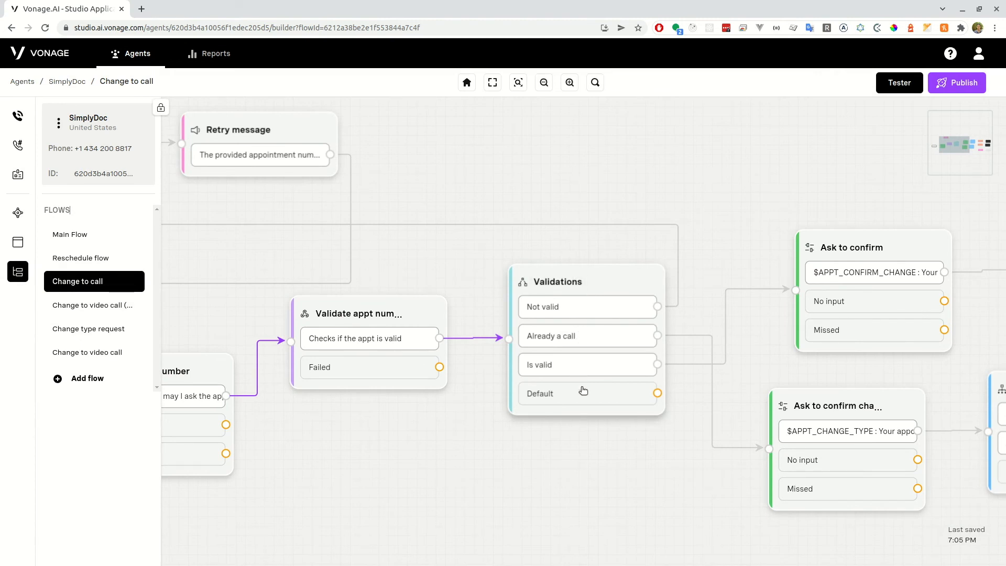
{"action": "left_click", "coordinate": [594, 323]}
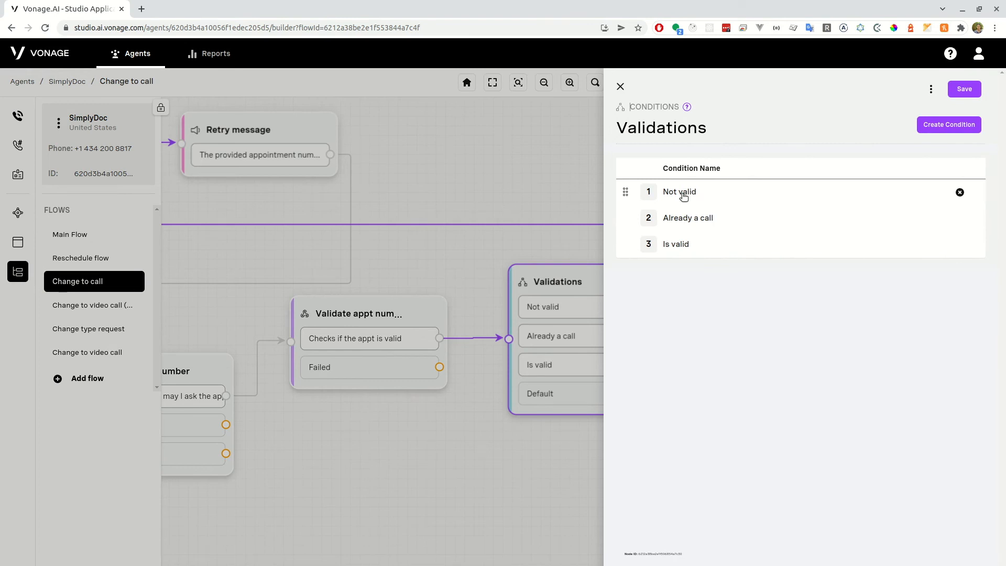
{"action": "left_click", "coordinate": [683, 195]}
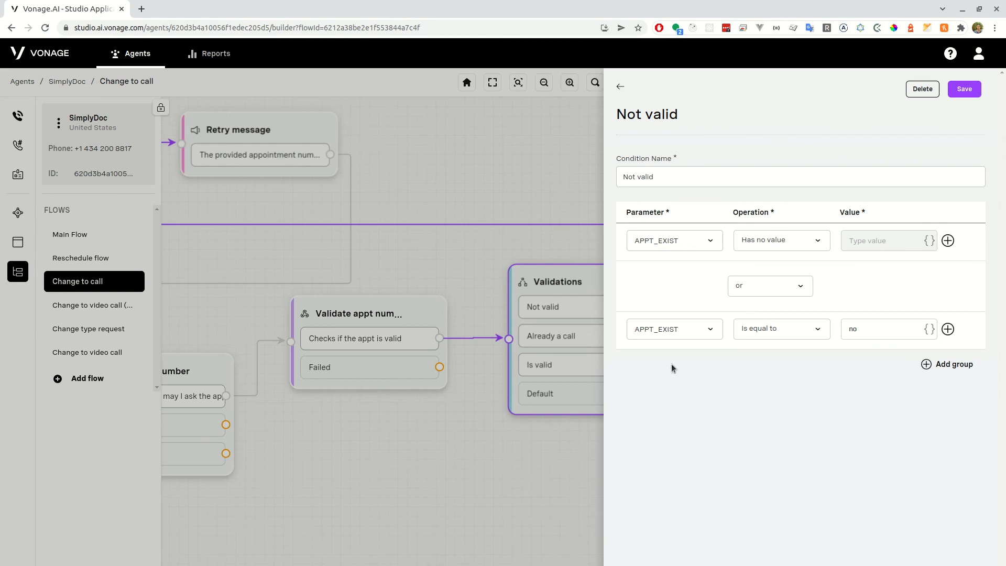
{"action": "left_click_drag", "start_coordinate": [867, 328], "coordinate": [847, 329]}
{"action": "left_click", "coordinate": [793, 410]}
{"action": "left_click", "coordinate": [620, 87]}
{"action": "left_click", "coordinate": [536, 249]}
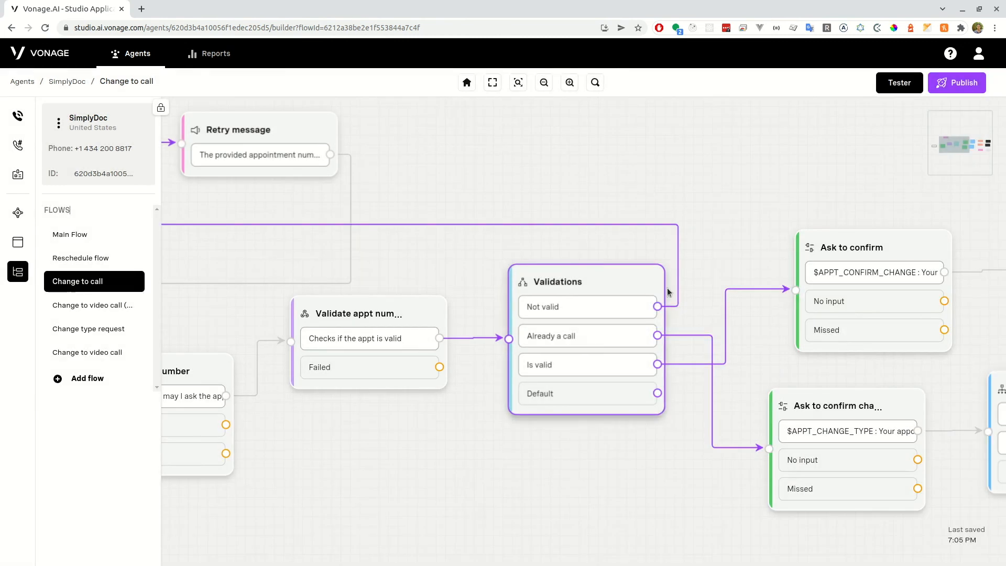
Step: Review the spoken text of the Retry message node and trace its link back to Collect appt number
{"action": "left_click_drag", "start_coordinate": [250, 203], "coordinate": [400, 245]}
{"action": "left_click", "coordinate": [392, 205]}
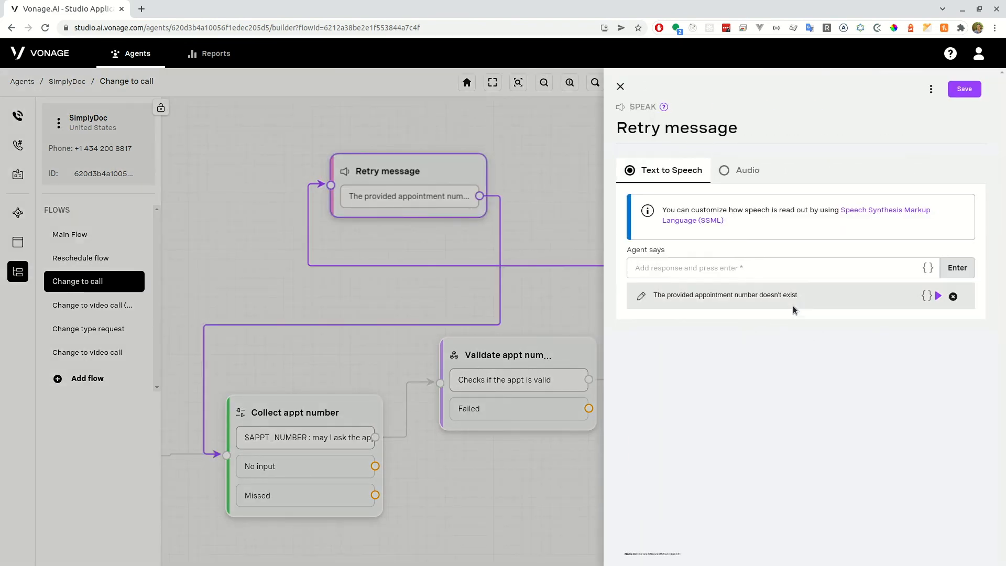
{"action": "left_click", "coordinate": [444, 299]}
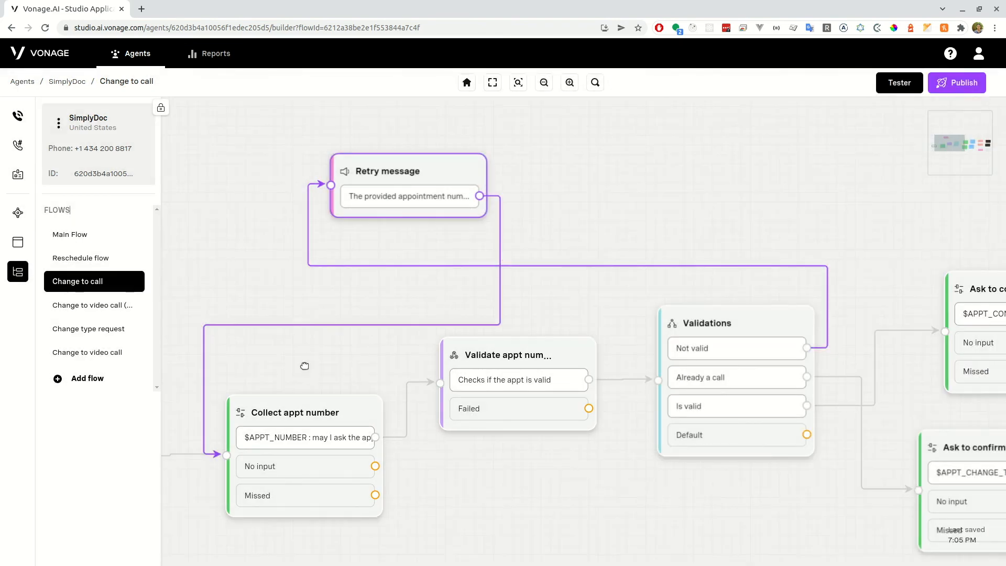
{"action": "left_click", "coordinate": [304, 369]}
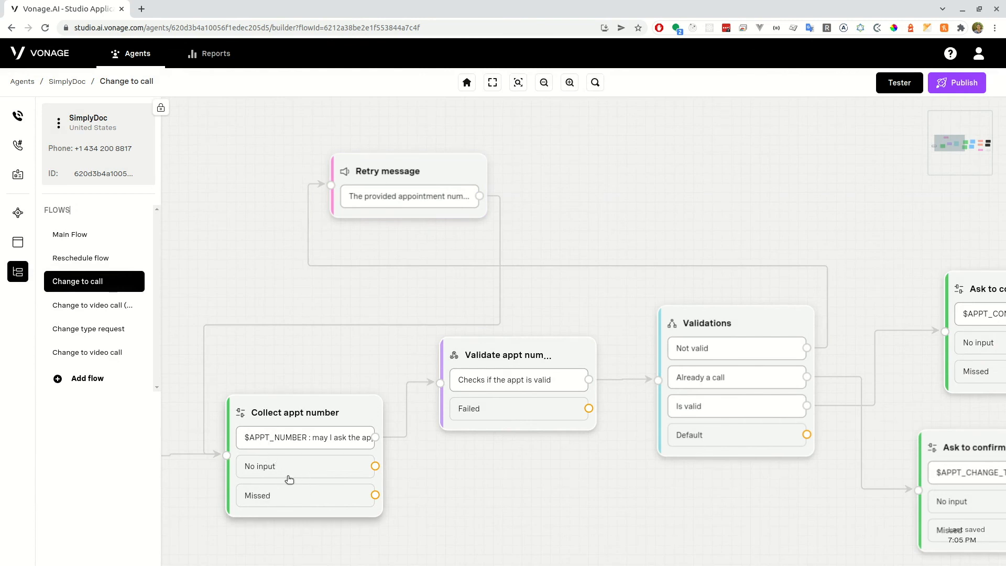
{"action": "left_click_drag", "start_coordinate": [640, 494], "coordinate": [691, 473]}
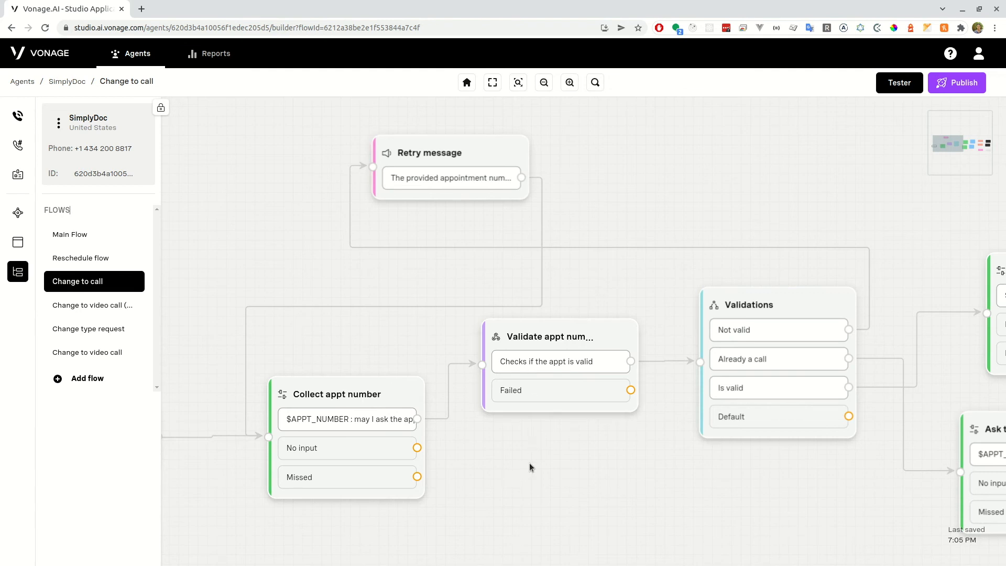
Step: Review the APPT_TYPE rule of the Already a call condition in the Validations node, and close the node
{"action": "left_click_drag", "start_coordinate": [761, 473], "coordinate": [591, 407]}
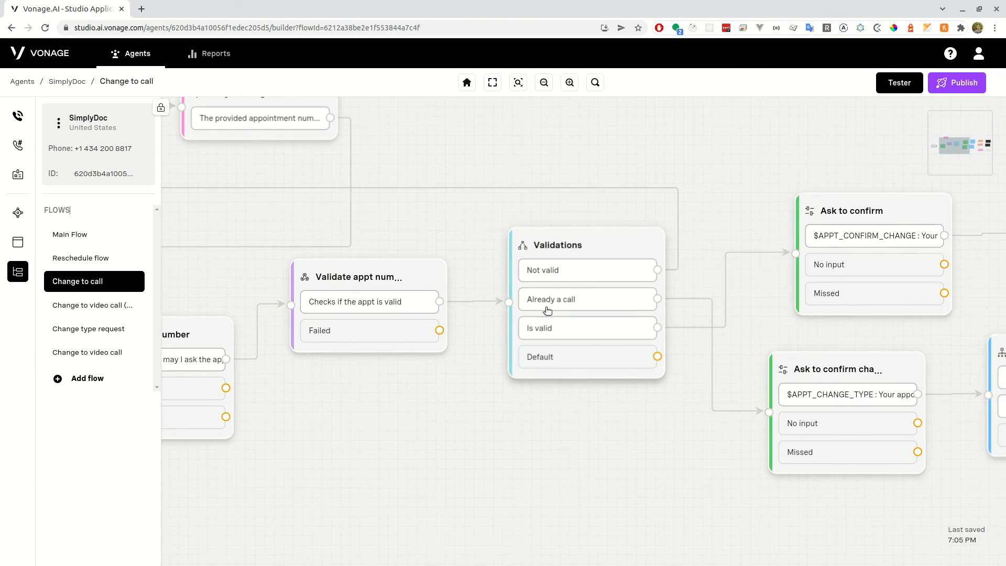
{"action": "left_click", "coordinate": [565, 301]}
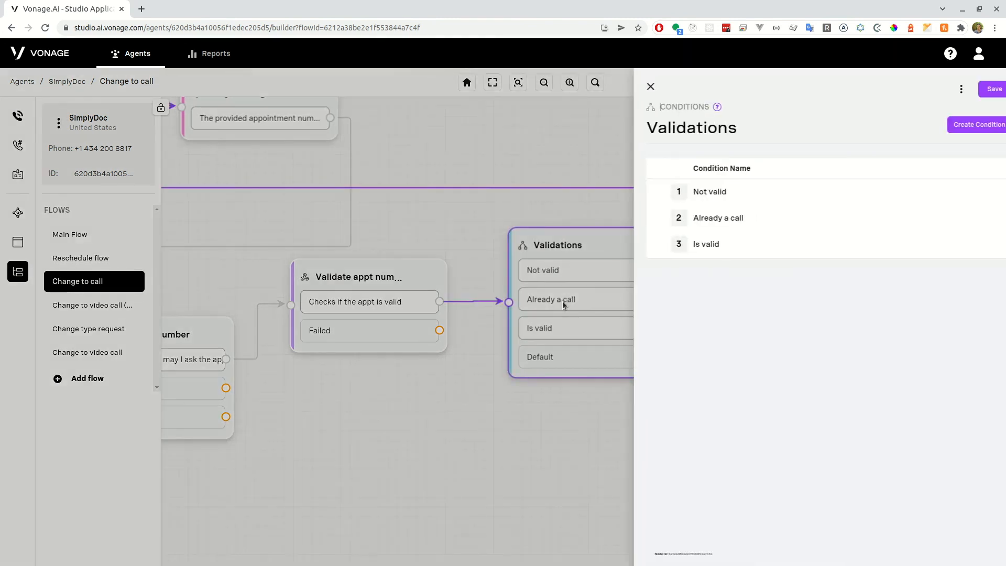
{"action": "left_click", "coordinate": [689, 219]}
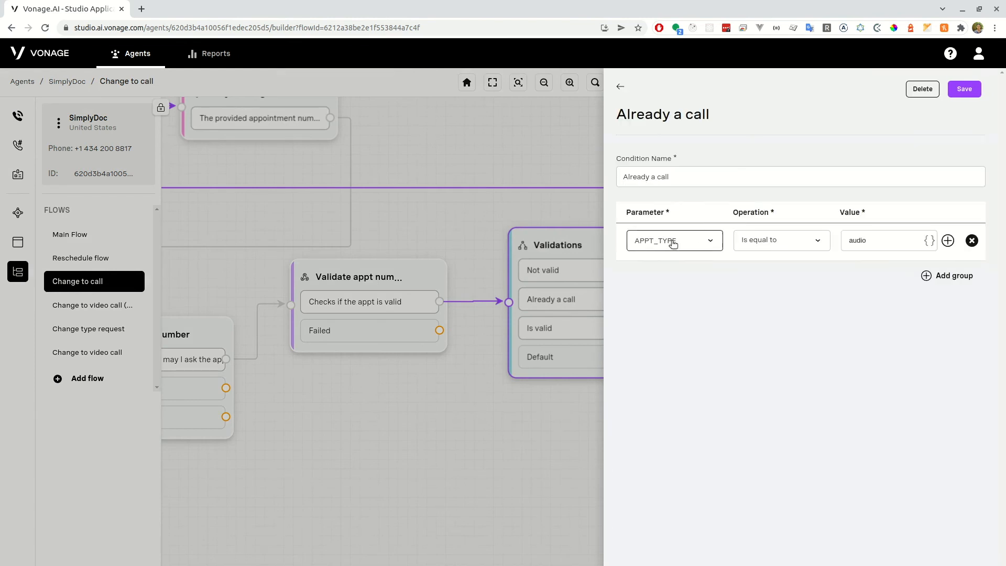
{"action": "double_click", "coordinate": [852, 241]}
{"action": "left_click", "coordinate": [816, 311]}
{"action": "left_click", "coordinate": [620, 87]}
{"action": "left_click", "coordinate": [566, 124]}
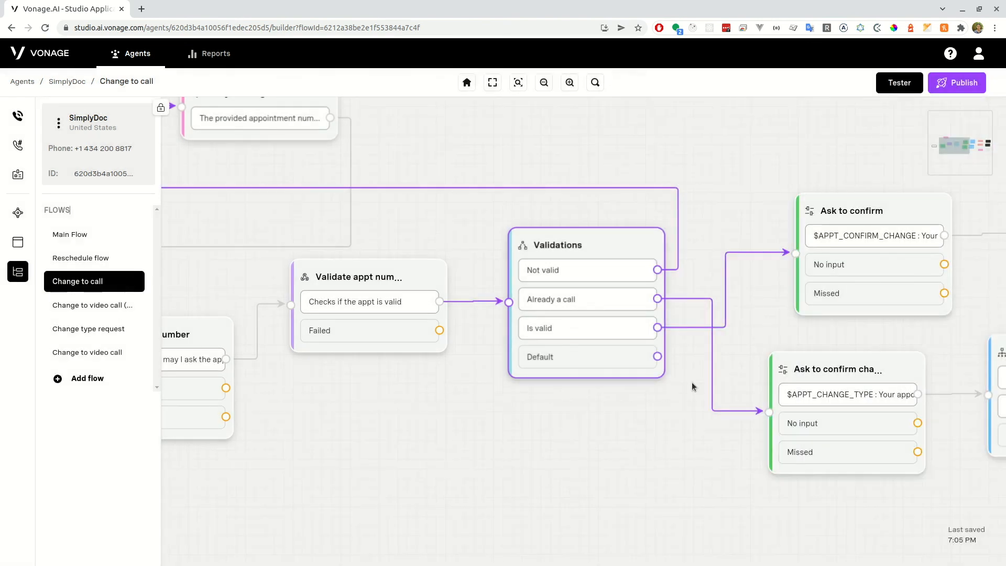
Step: Trace the Already a call branch from Validations through its confirmation nodes and back
{"action": "left_click_drag", "start_coordinate": [675, 440], "coordinate": [557, 422]}
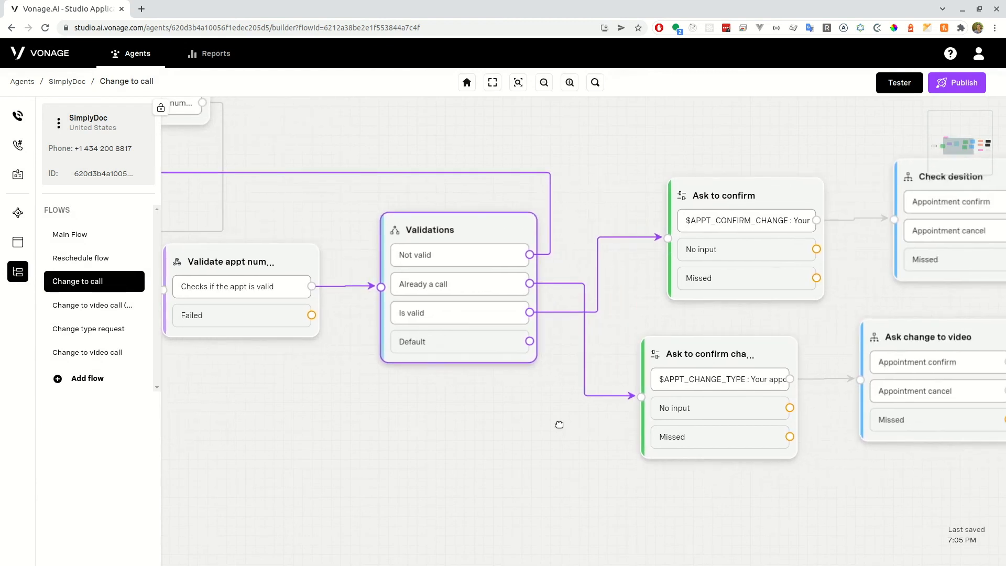
{"action": "left_click", "coordinate": [633, 316]}
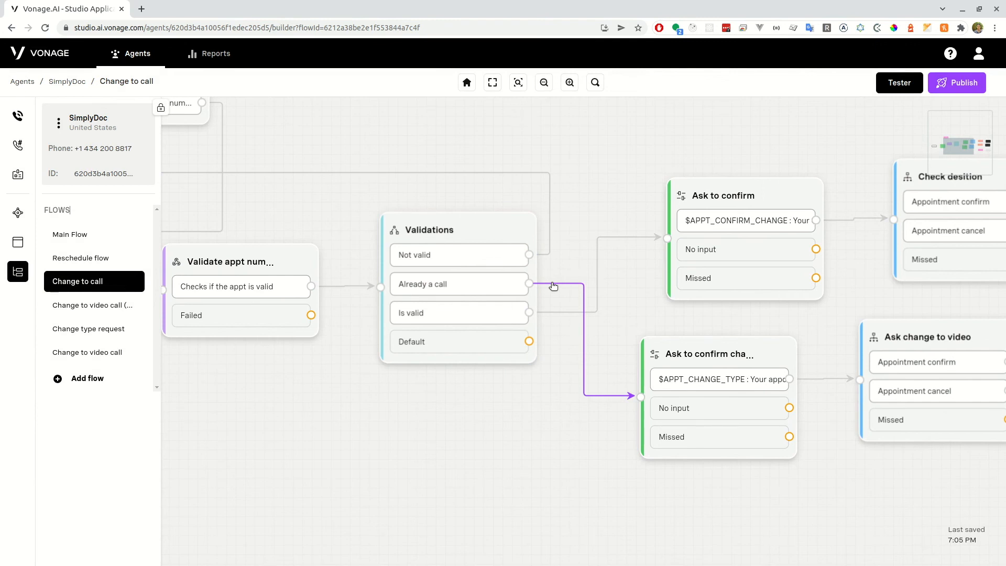
{"action": "left_click_drag", "start_coordinate": [823, 446], "coordinate": [681, 471]}
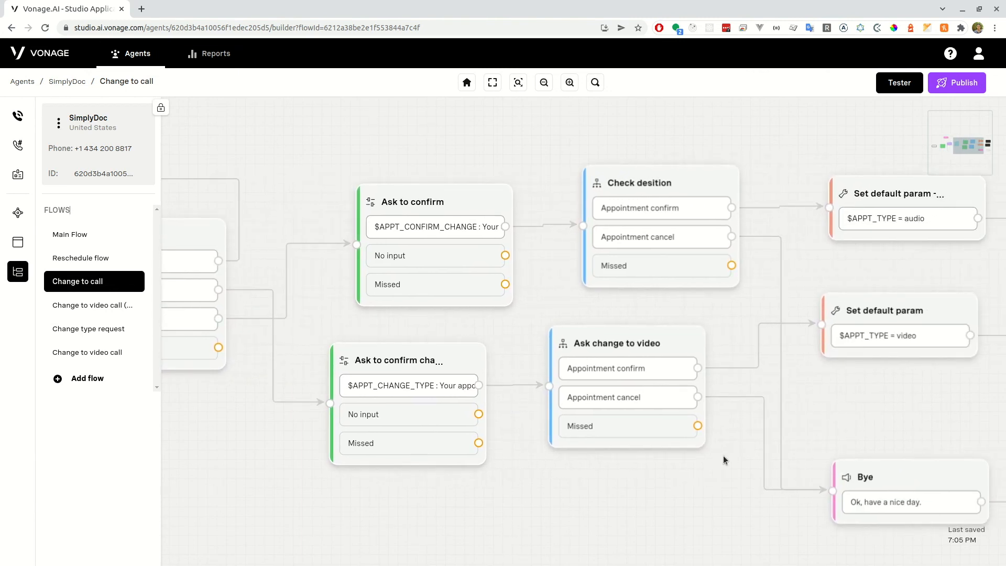
{"action": "scroll", "coordinate": [724, 456], "scroll_direction": "down", "scroll_amount": 2}
{"action": "left_click_drag", "start_coordinate": [309, 424], "coordinate": [476, 411]}
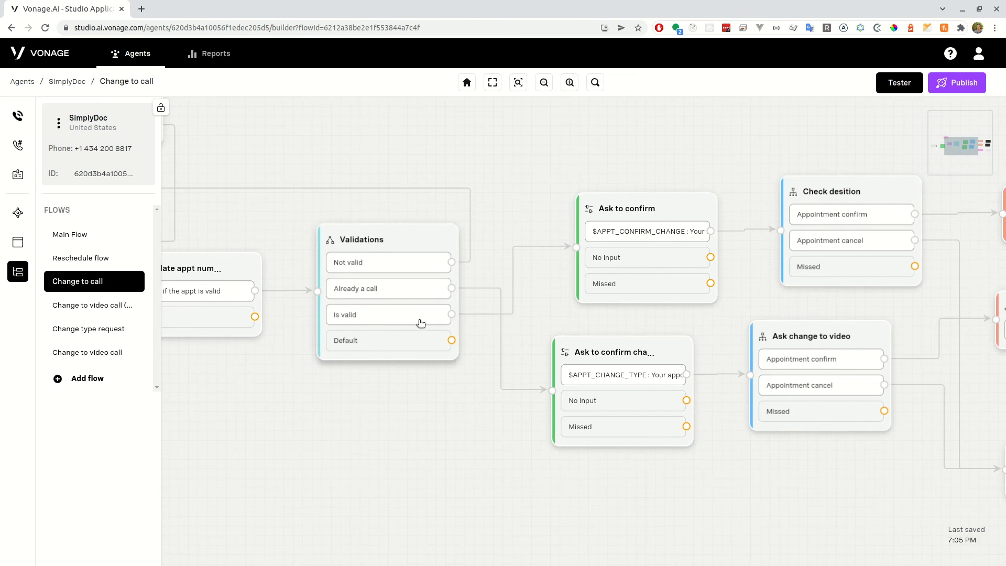
Step: Review the APPT_EXIST rule of the Is valid condition in the Validations node, and close the node
{"action": "left_click", "coordinate": [445, 322]}
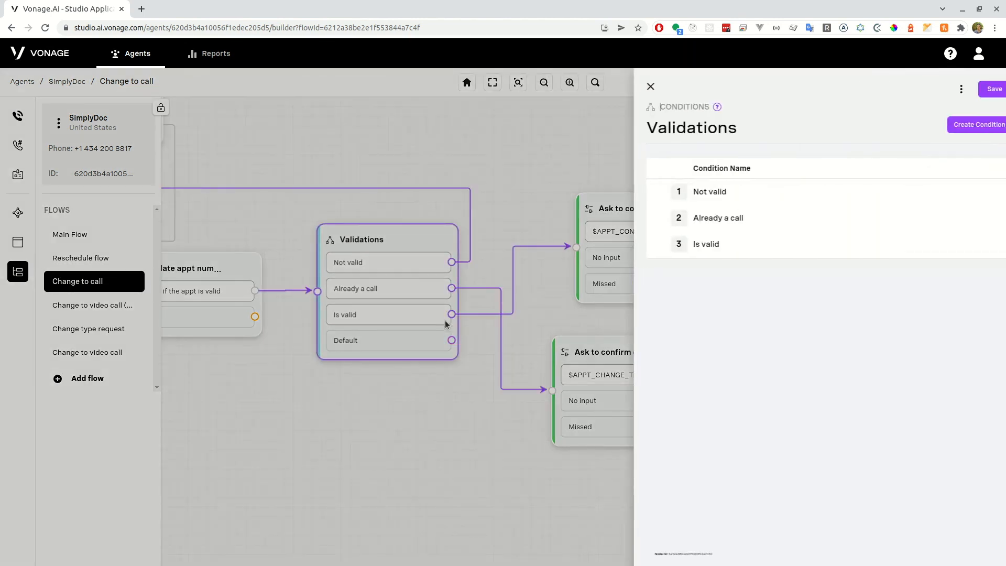
{"action": "left_click", "coordinate": [713, 249]}
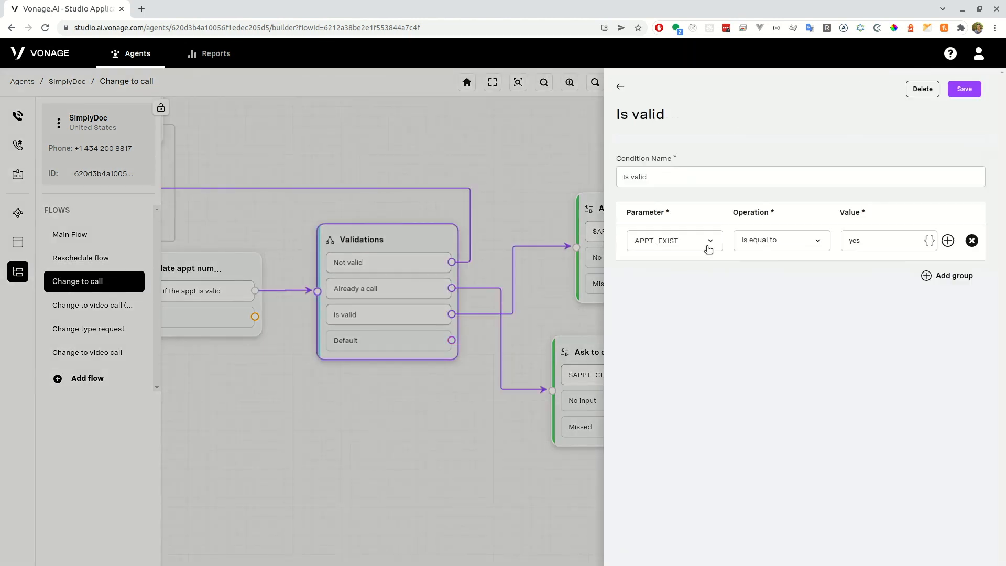
{"action": "left_click", "coordinate": [538, 335]}
{"action": "left_click", "coordinate": [538, 325]}
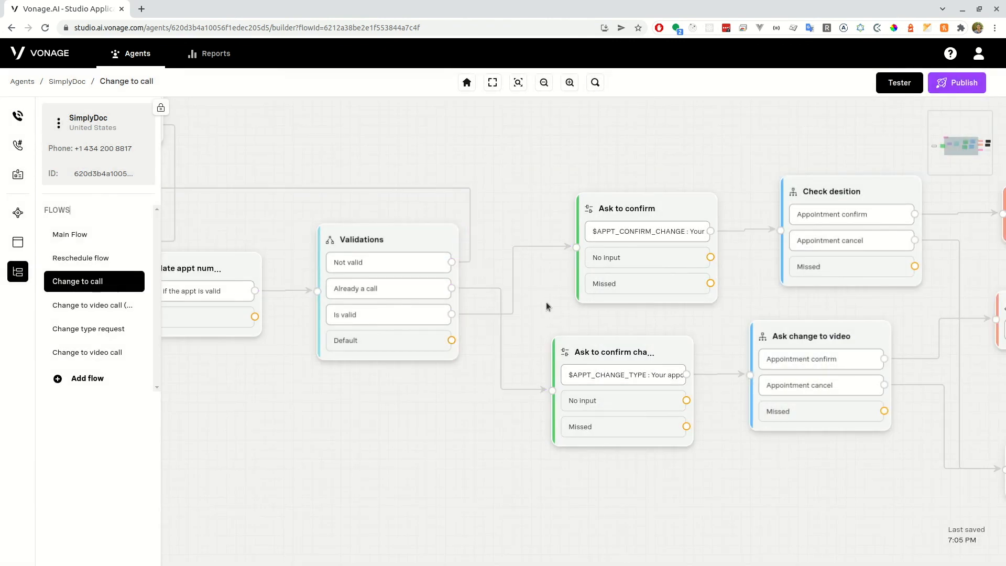
Step: Examine the Ask to confirm node's prompt and how it inserts the $APPT_TYPE parameter
{"action": "left_click", "coordinate": [644, 233]}
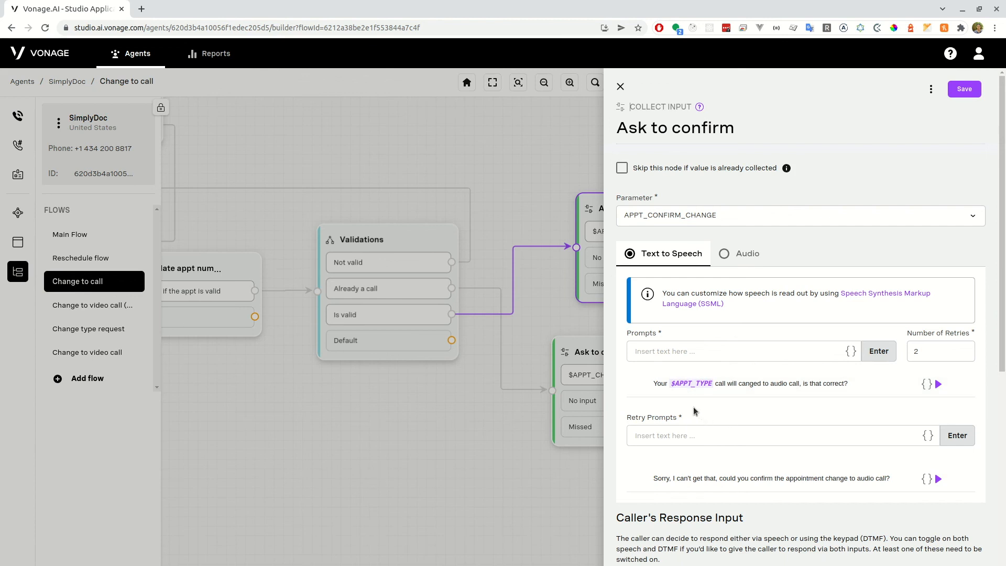
{"action": "left_click", "coordinate": [679, 382]}
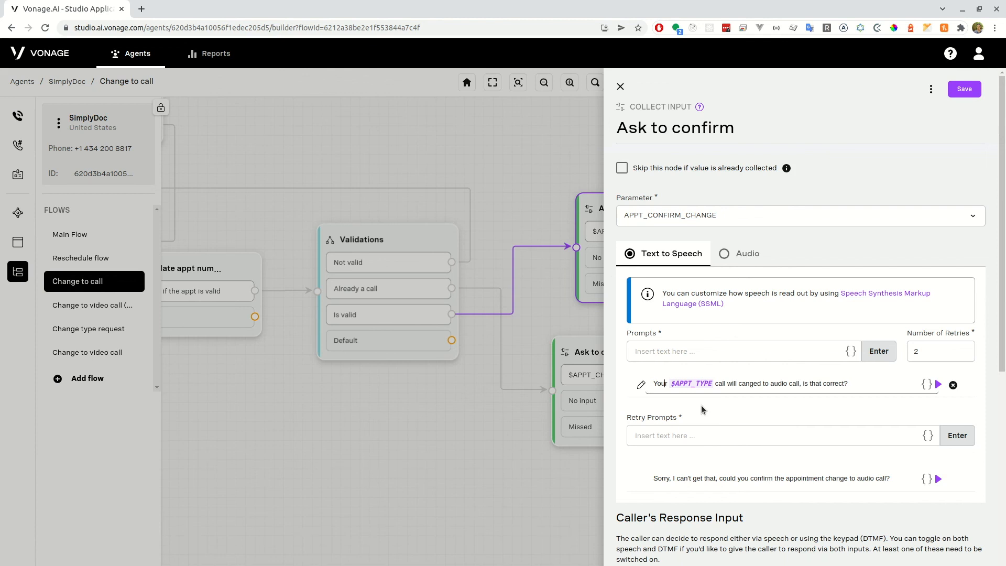
{"action": "left_click", "coordinate": [793, 411]}
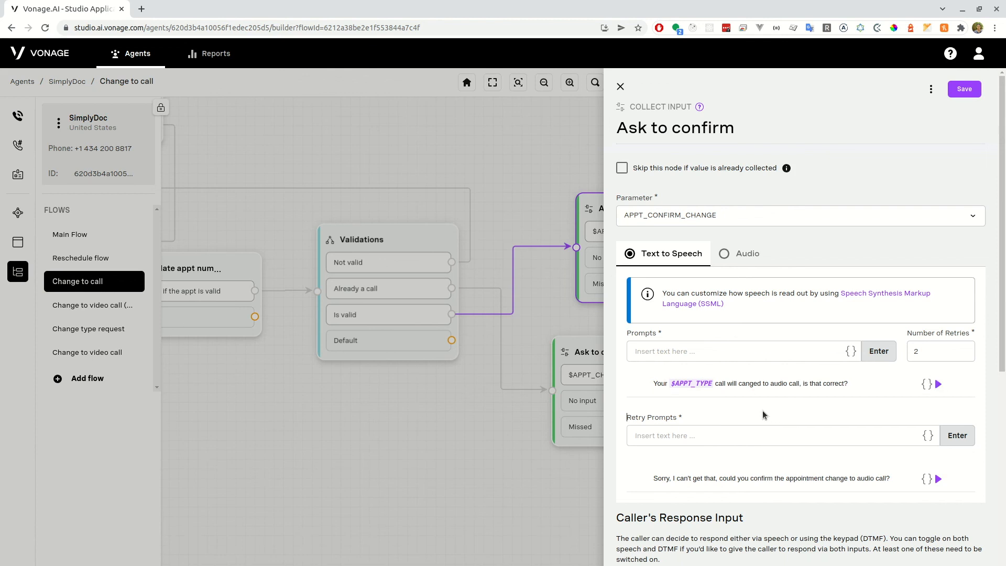
{"action": "left_click", "coordinate": [704, 383]}
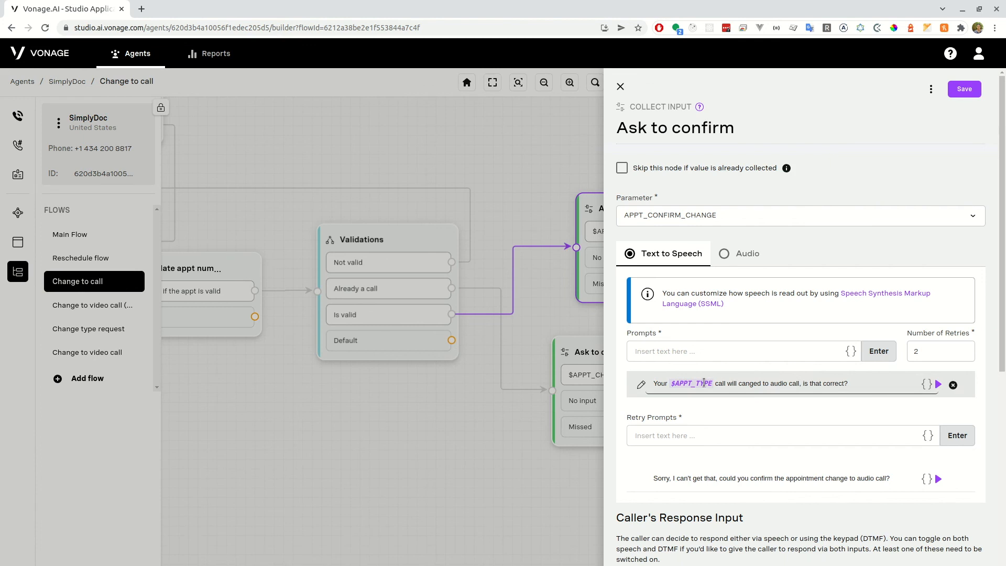
{"action": "left_click", "coordinate": [713, 383]}
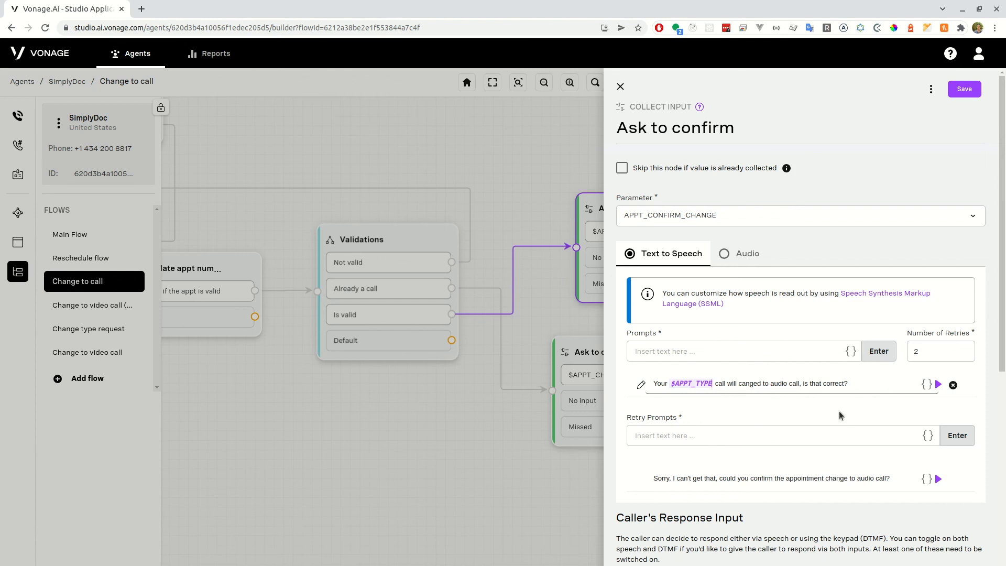
{"action": "left_click", "coordinate": [846, 393]}
{"action": "double_click", "coordinate": [698, 383]}
{"action": "left_click", "coordinate": [732, 383]}
{"action": "left_click", "coordinate": [692, 383]}
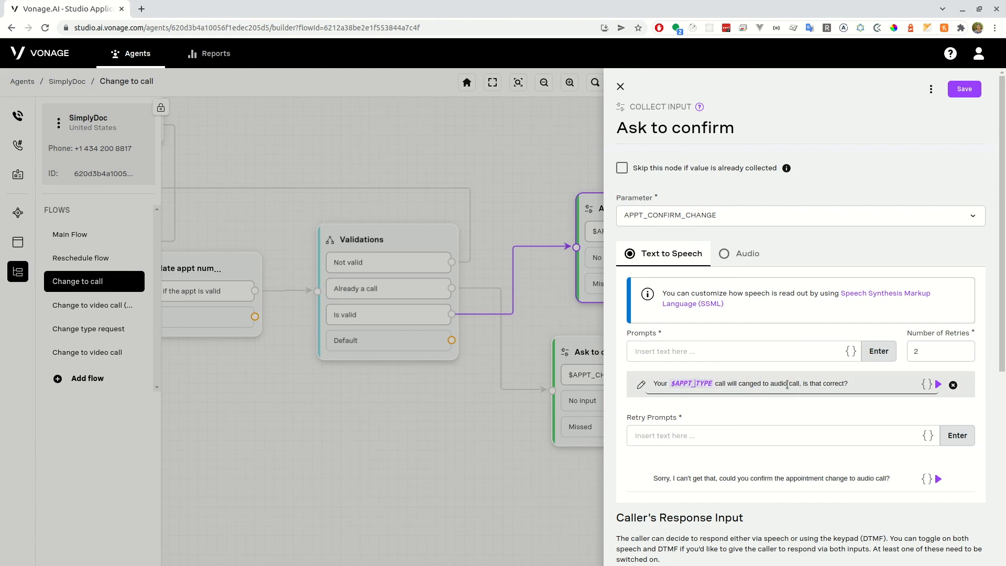
{"action": "left_click", "coordinate": [803, 385]}
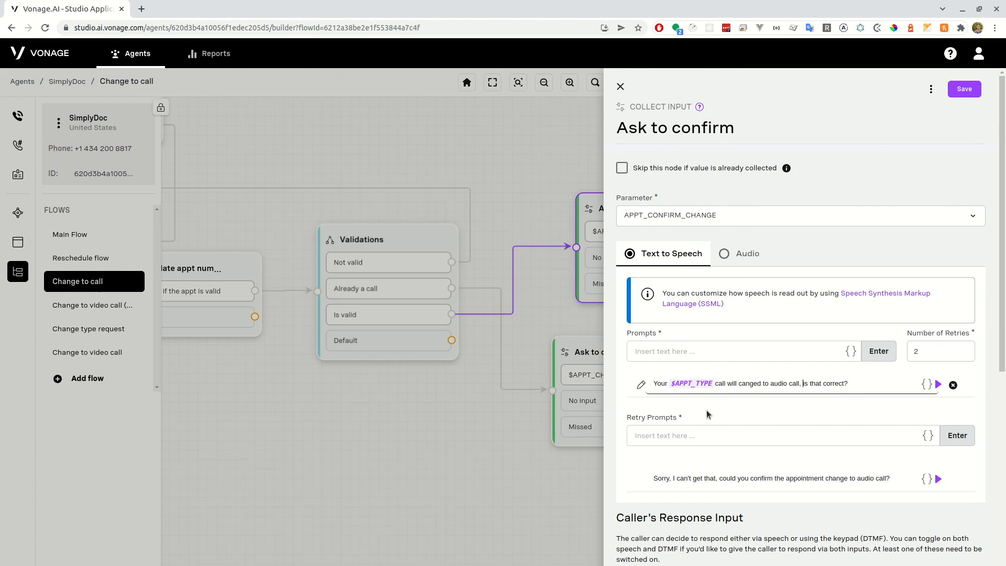
{"action": "double_click", "coordinate": [689, 384]}
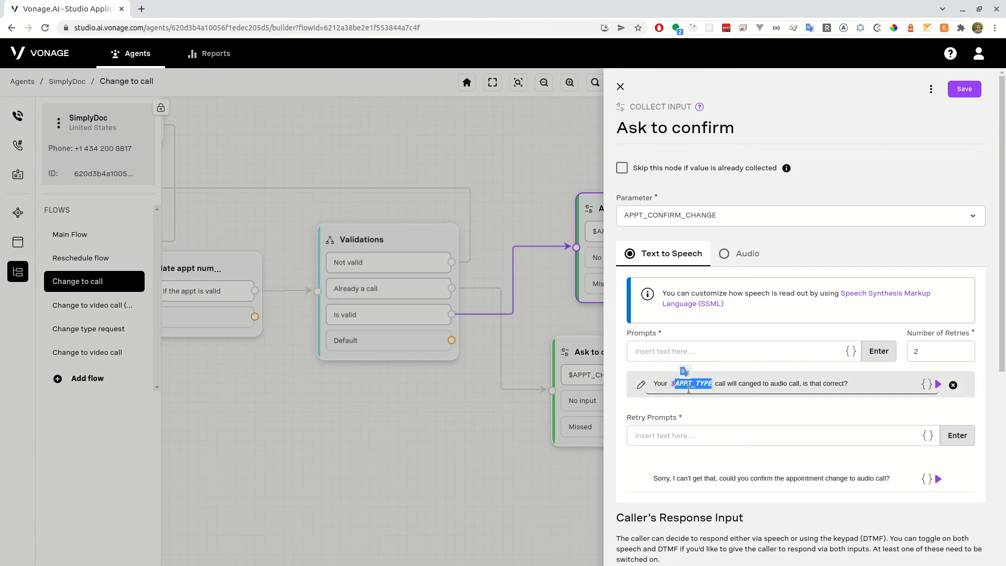
{"action": "left_click", "coordinate": [711, 405]}
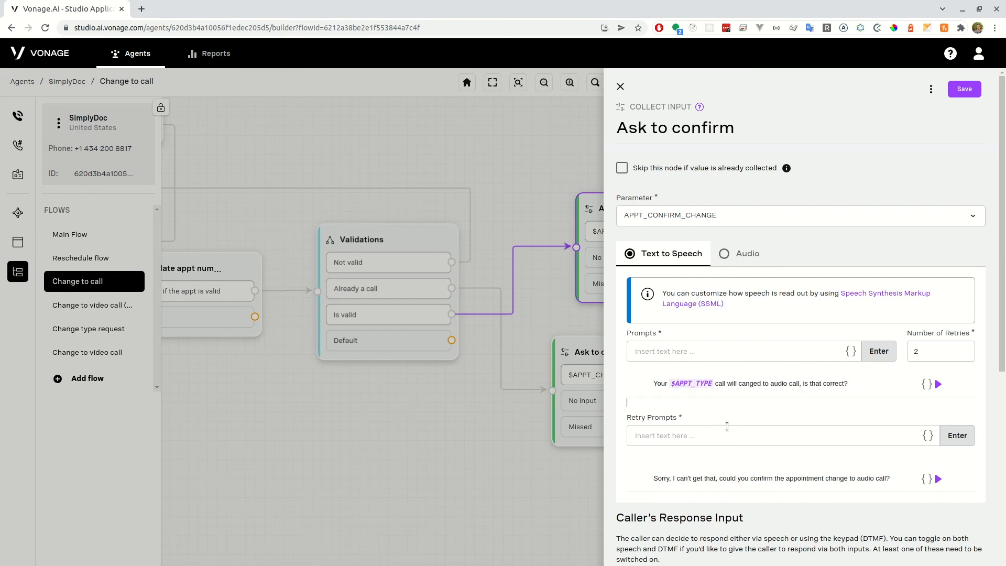
Step: Browse the parameters available for storing the Ask to confirm response, keep APPT_CONFIRM_CHANGE, and close the node
{"action": "left_click", "coordinate": [676, 216]}
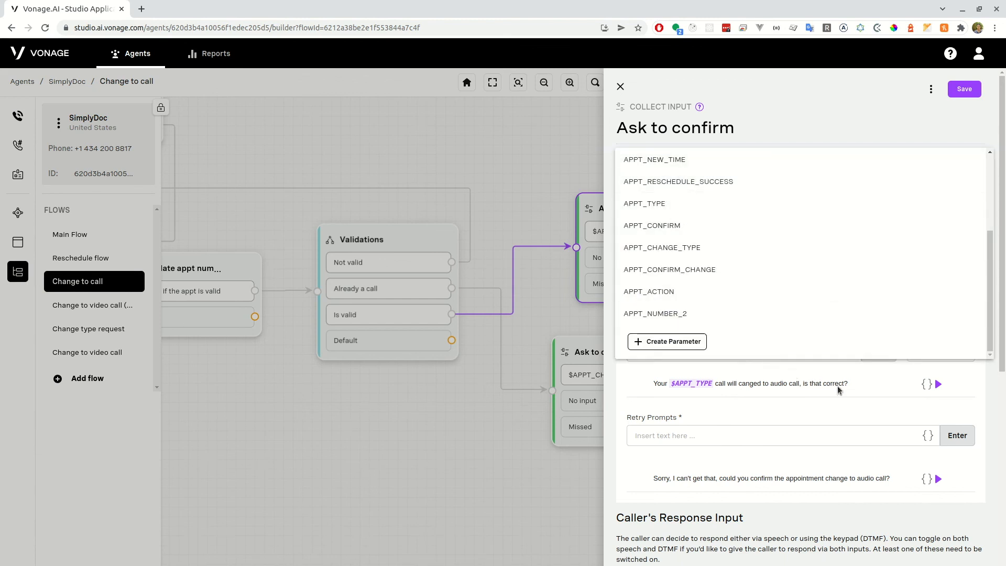
{"action": "left_click", "coordinate": [981, 409]}
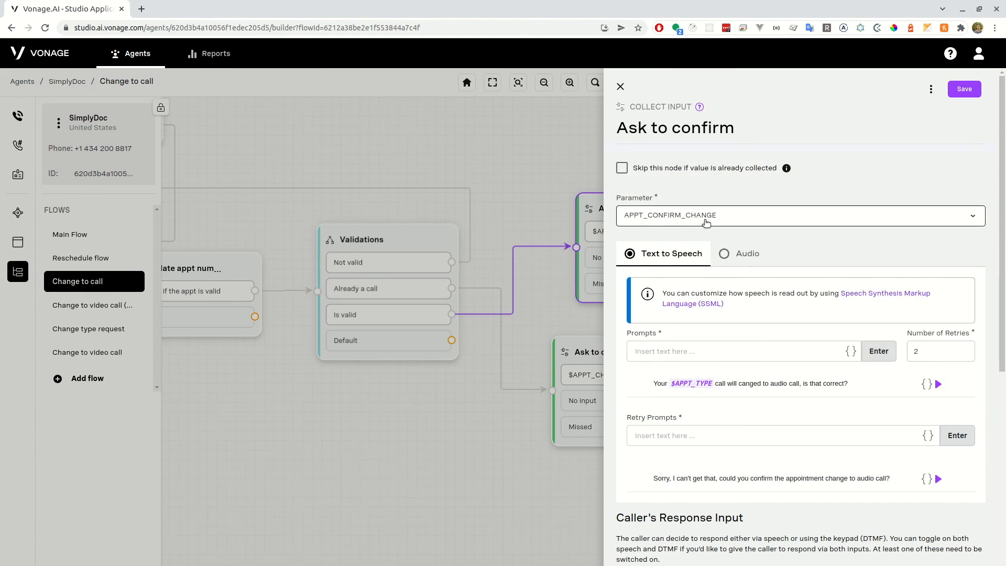
{"action": "left_click", "coordinate": [562, 283]}
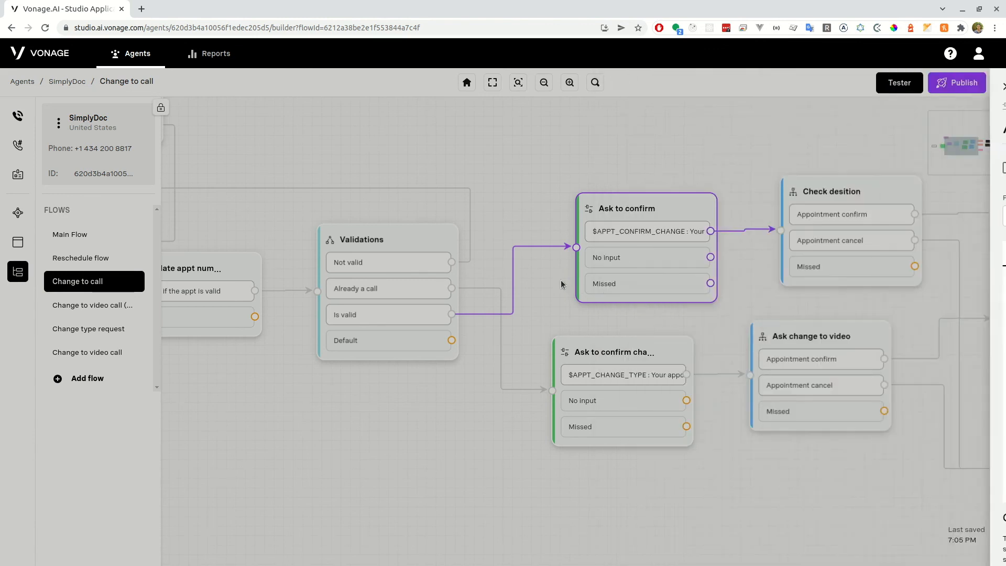
Step: Review the Check desition node's classification parameter and its confirm and cancel intents, and close the node
{"action": "left_click_drag", "start_coordinate": [744, 285], "coordinate": [462, 285]}
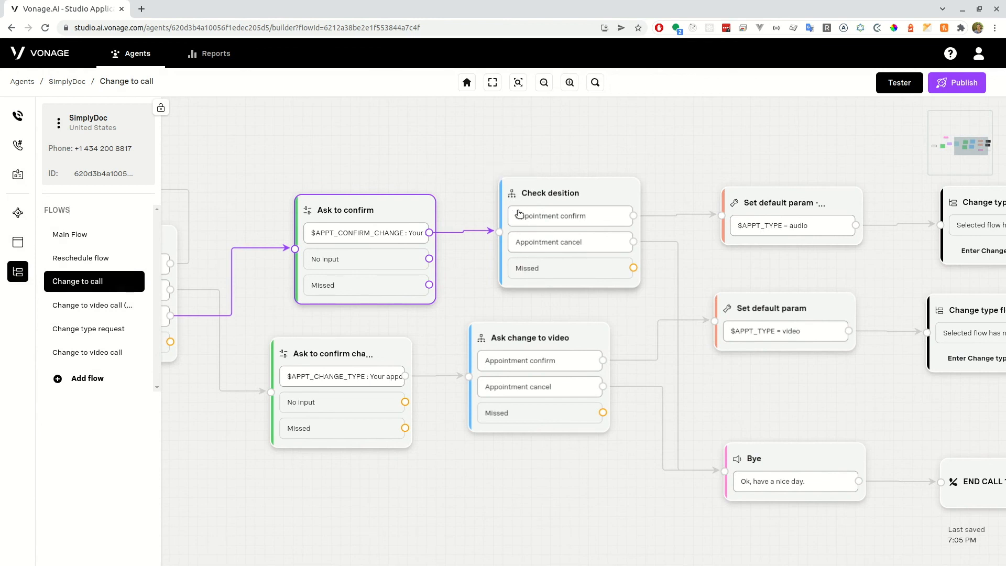
{"action": "left_click", "coordinate": [571, 241]}
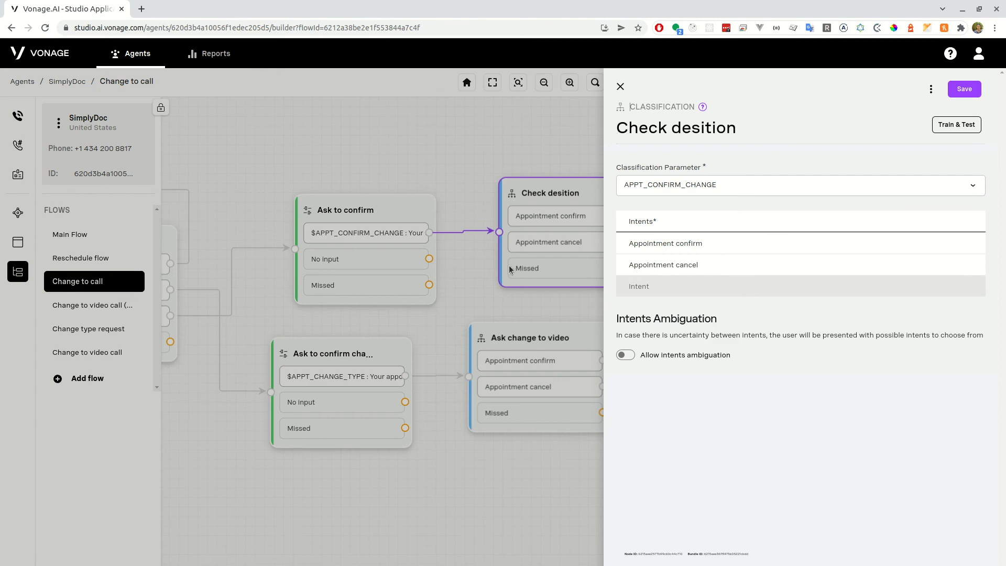
{"action": "left_click", "coordinate": [493, 258]}
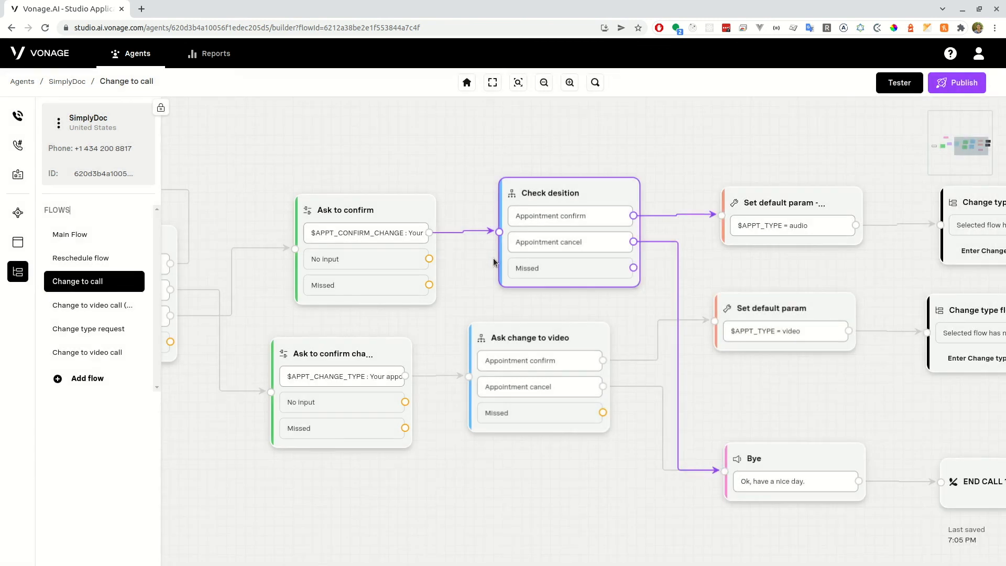
Step: Examine the APPT_TYPE value assigned in the Set default param node on the Appointment confirm branch, and close the node
{"action": "left_click_drag", "start_coordinate": [768, 272], "coordinate": [609, 280]}
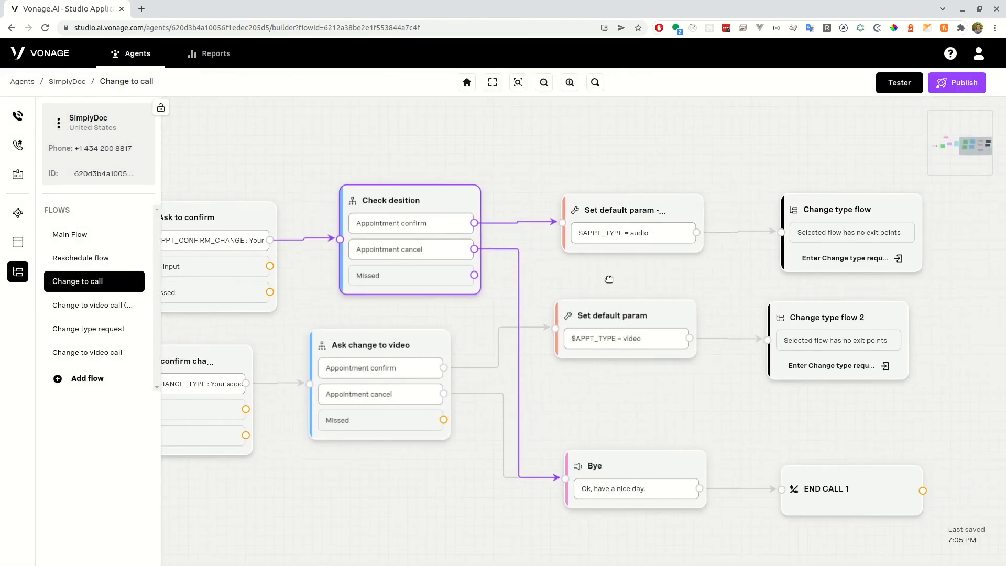
{"action": "left_click_drag", "start_coordinate": [732, 271], "coordinate": [657, 275]}
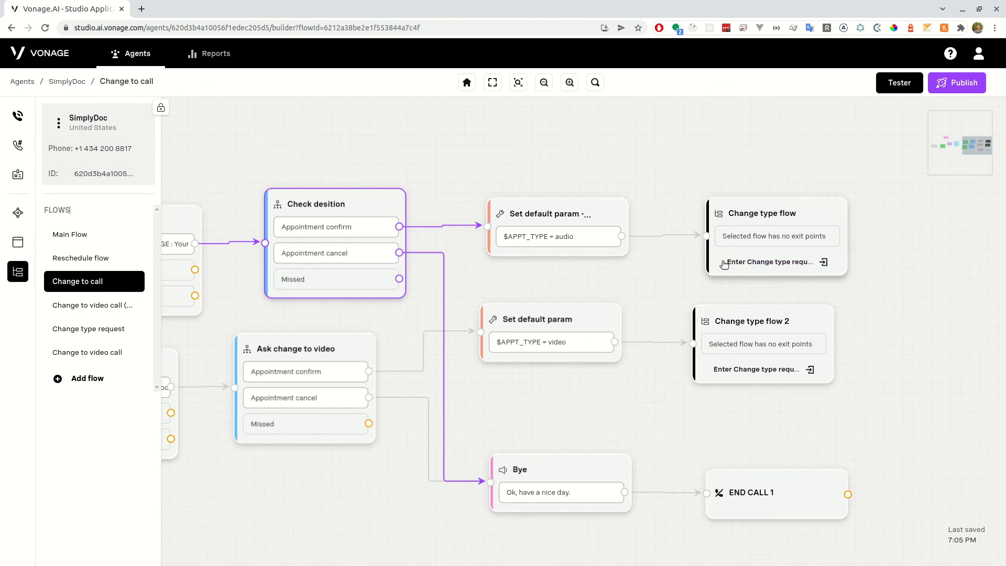
{"action": "left_click", "coordinate": [542, 234]}
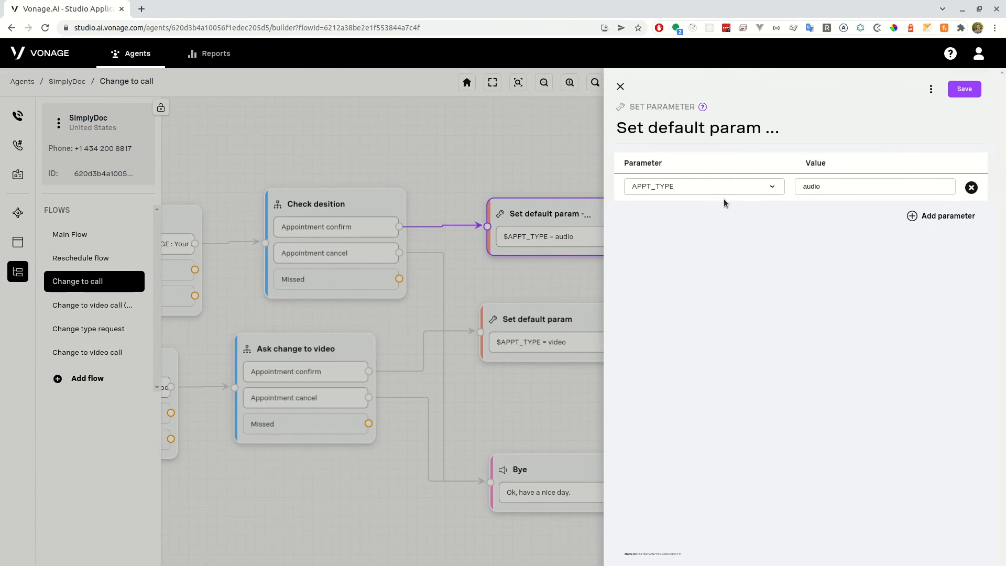
{"action": "double_click", "coordinate": [811, 187]}
{"action": "left_click", "coordinate": [768, 250]}
{"action": "double_click", "coordinate": [811, 186]}
{"action": "left_click", "coordinate": [761, 242]}
{"action": "double_click", "coordinate": [808, 186]}
{"action": "left_click", "coordinate": [558, 184]}
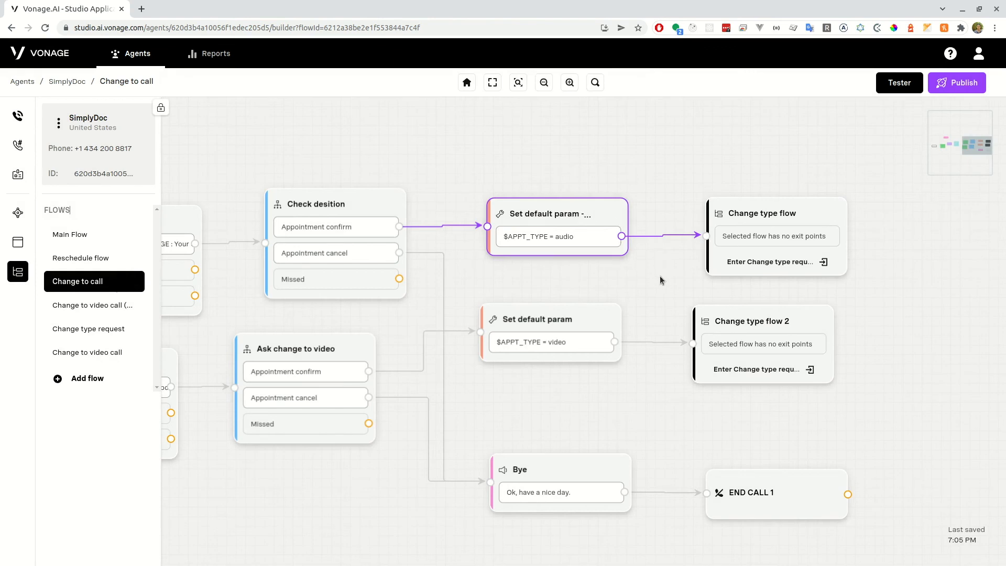